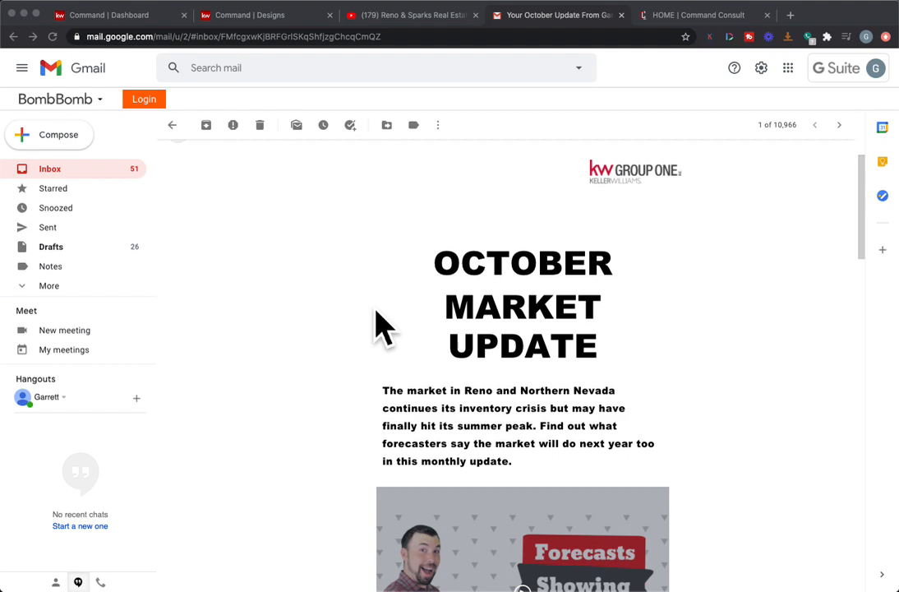
# Step: Switch to KW Command and start a new design of the Email type in its Designs area
pyautogui.scroll(-5, 379, 325)
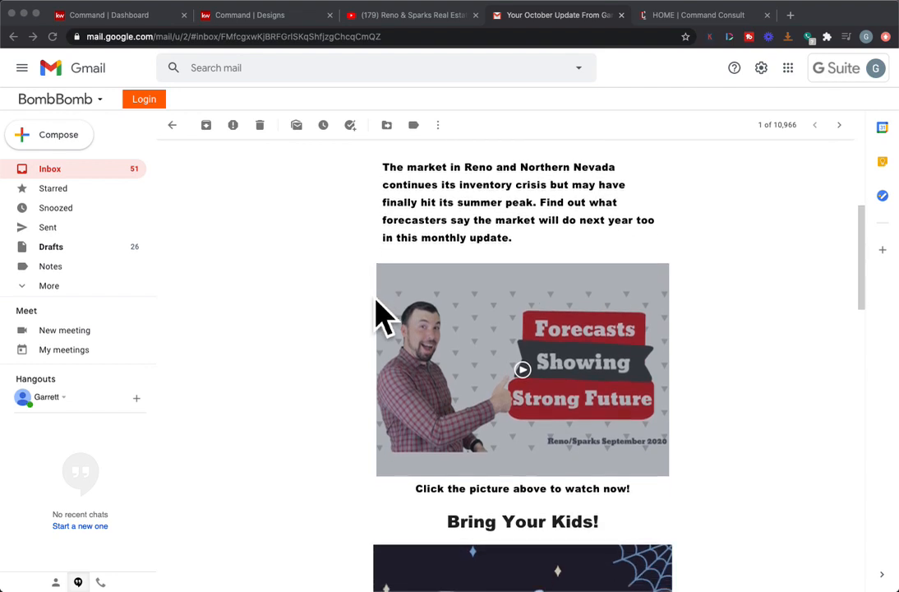
pyautogui.scroll(5, 380, 319)
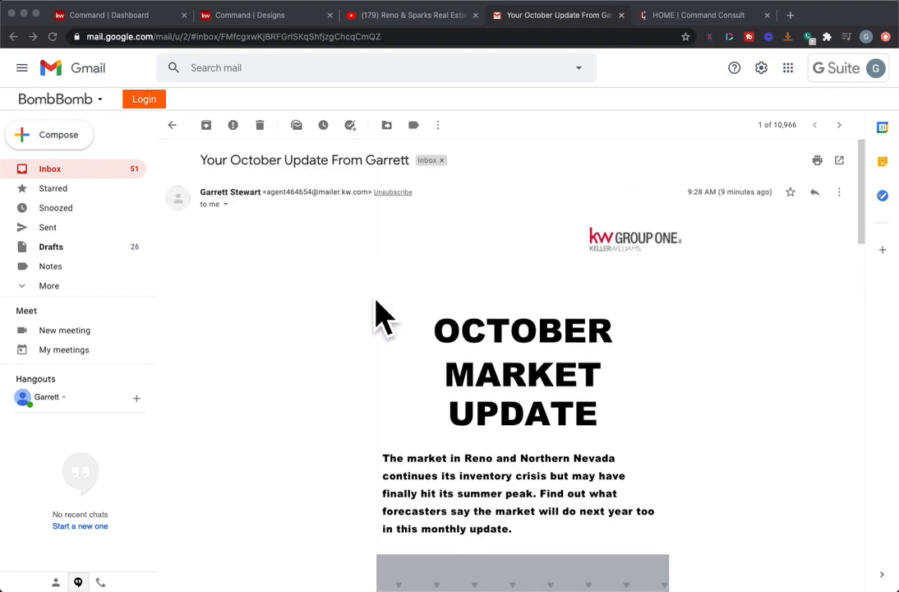
pyautogui.click(122, 20)
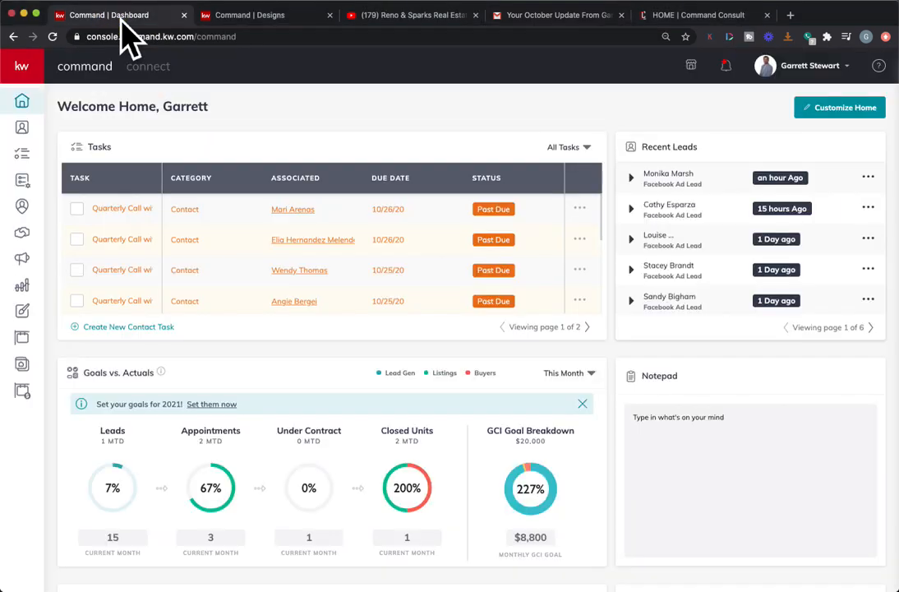
pyautogui.click(51, 327)
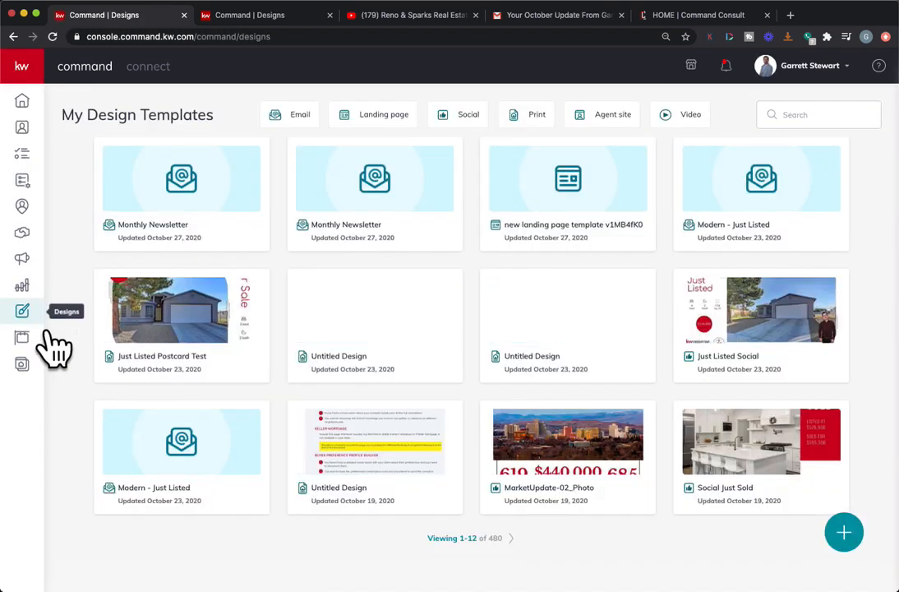
pyautogui.click(853, 544)
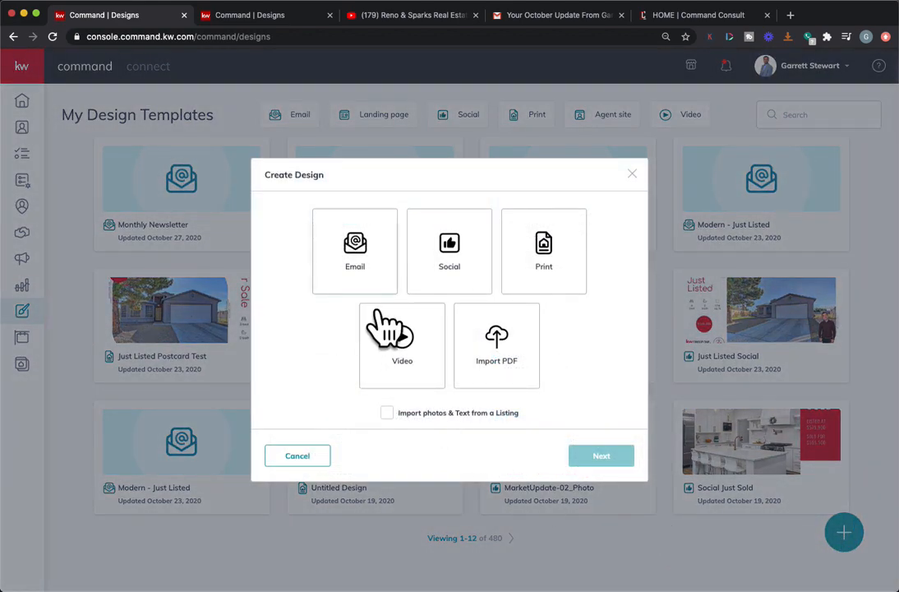
pyautogui.click(361, 280)
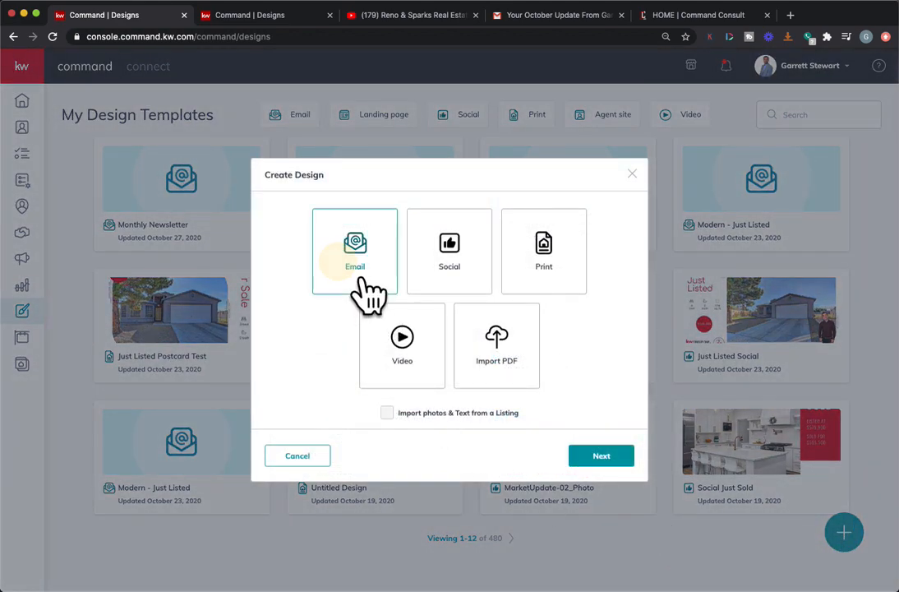
pyautogui.click(615, 460)
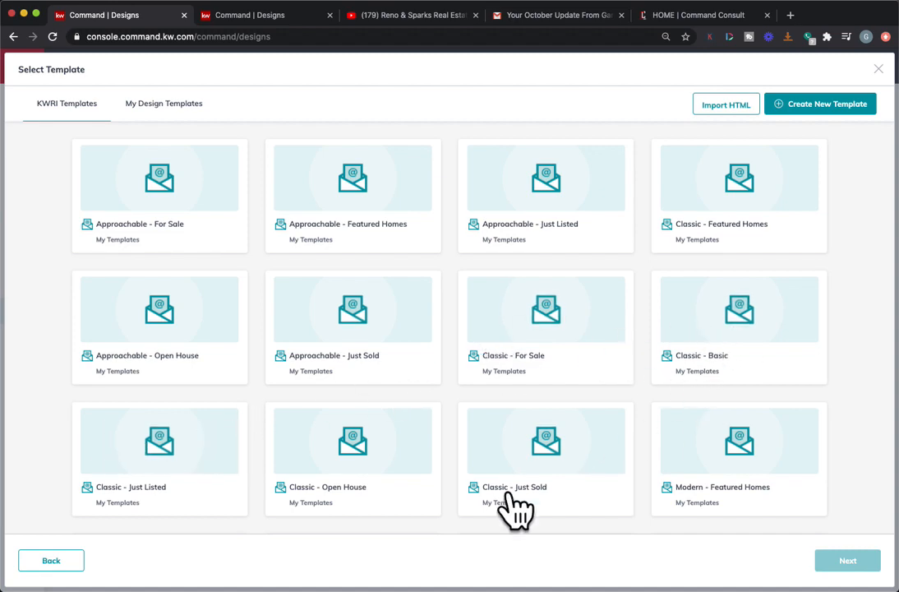
# Step: Load the remaining KWRI email templates and open the Modern - Basic template in the editor
pyautogui.scroll(-5, 418, 525)
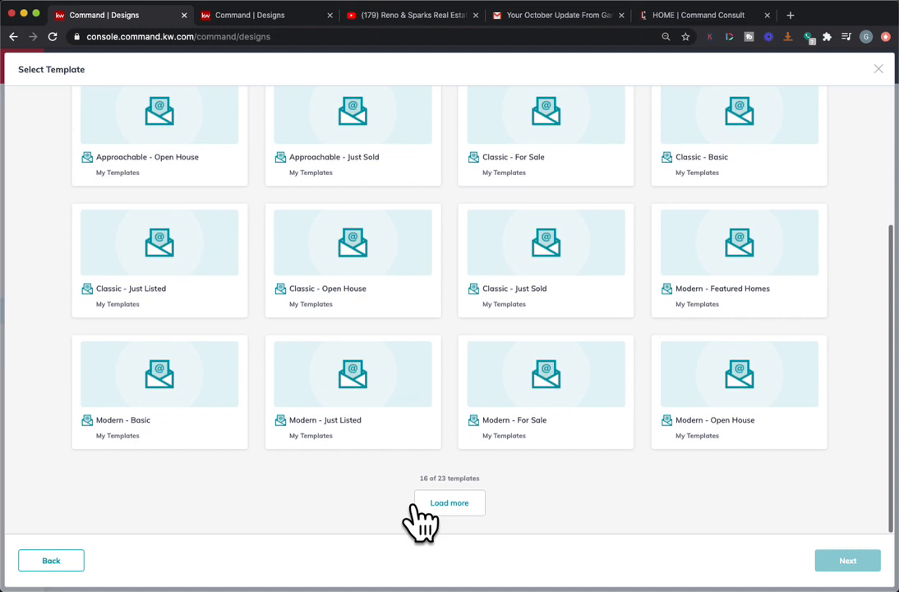
pyautogui.click(458, 508)
pyautogui.scroll(-3, 466, 532)
pyautogui.scroll(2, 586, 297)
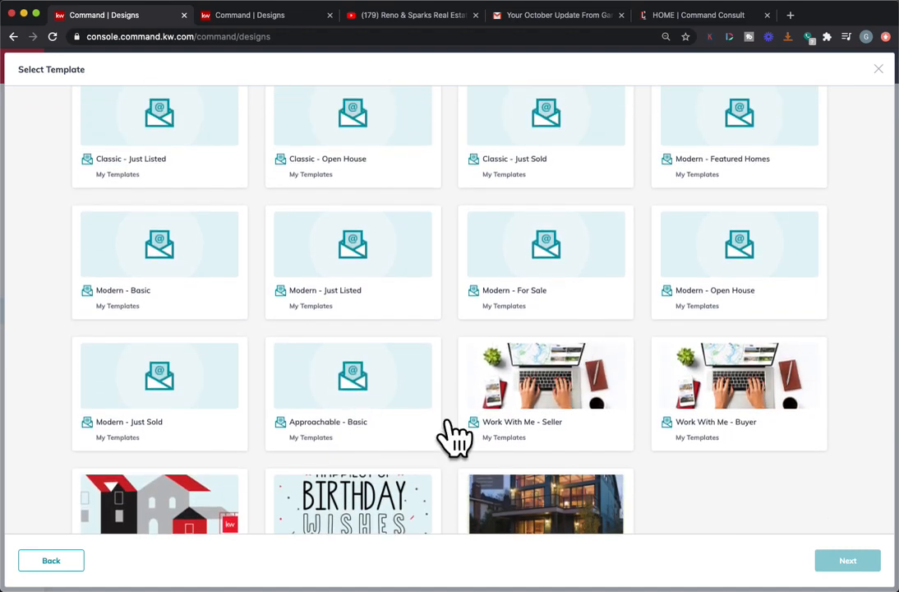
pyautogui.scroll(1, 411, 418)
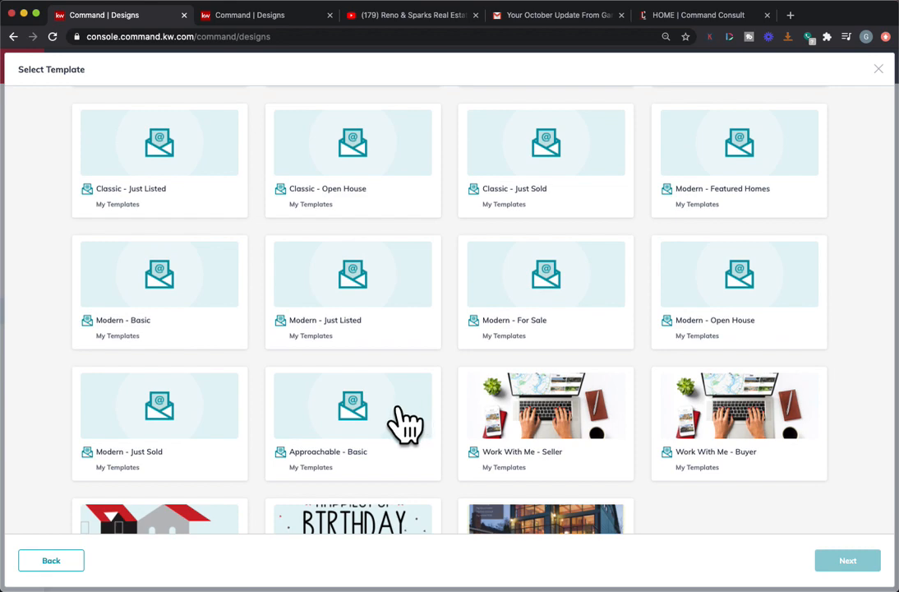
pyautogui.scroll(1, 448, 382)
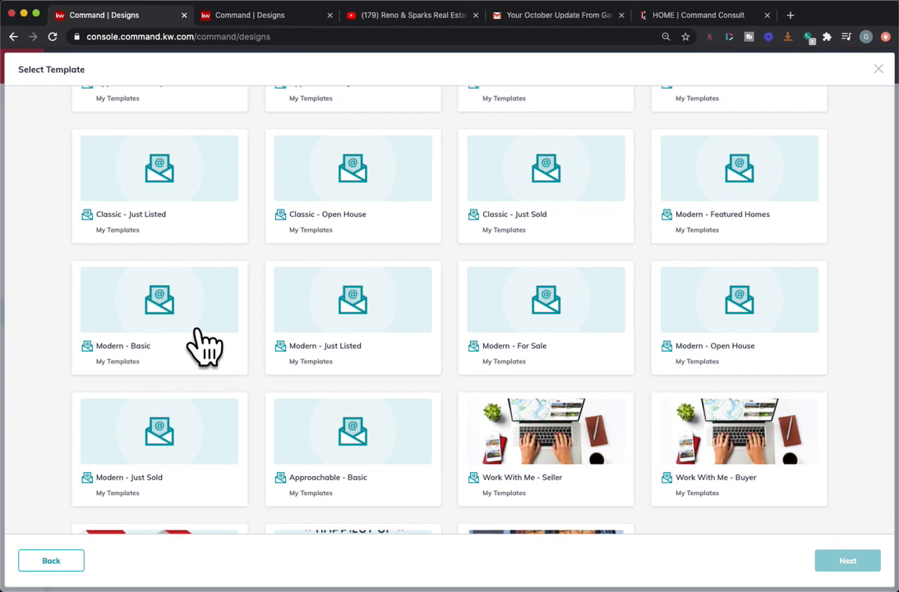
pyautogui.scroll(3, 204, 343)
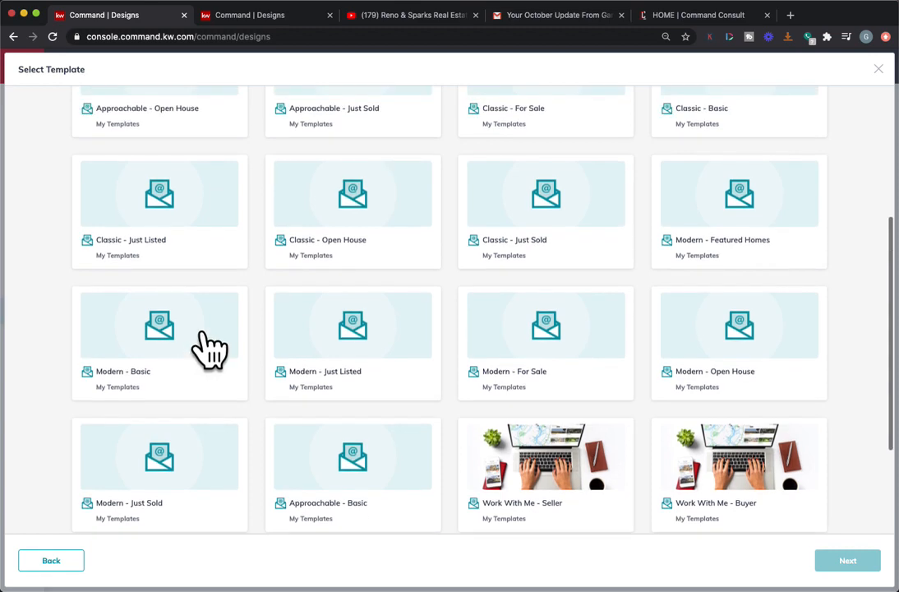
pyautogui.scroll(1, 263, 293)
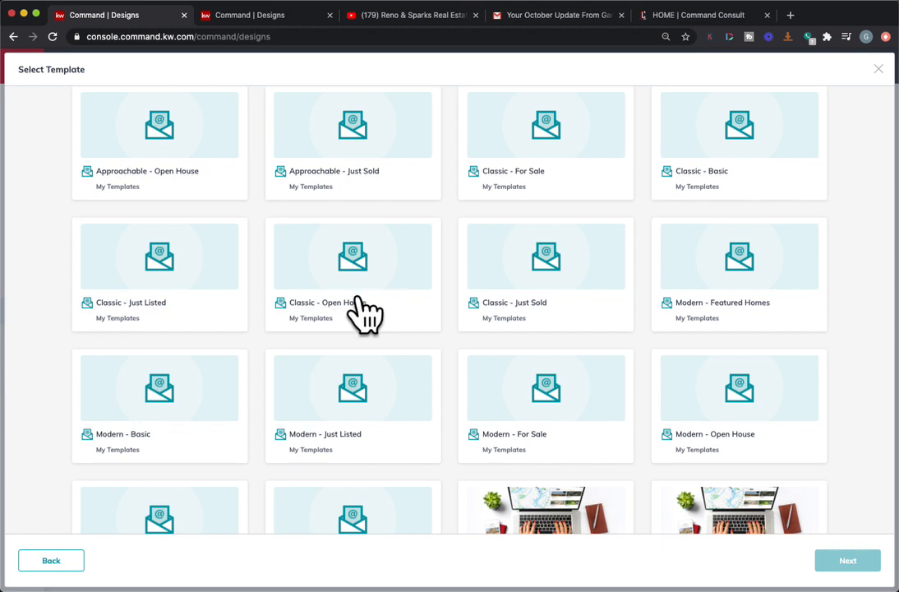
pyautogui.scroll(4, 367, 314)
pyautogui.scroll(3, 362, 309)
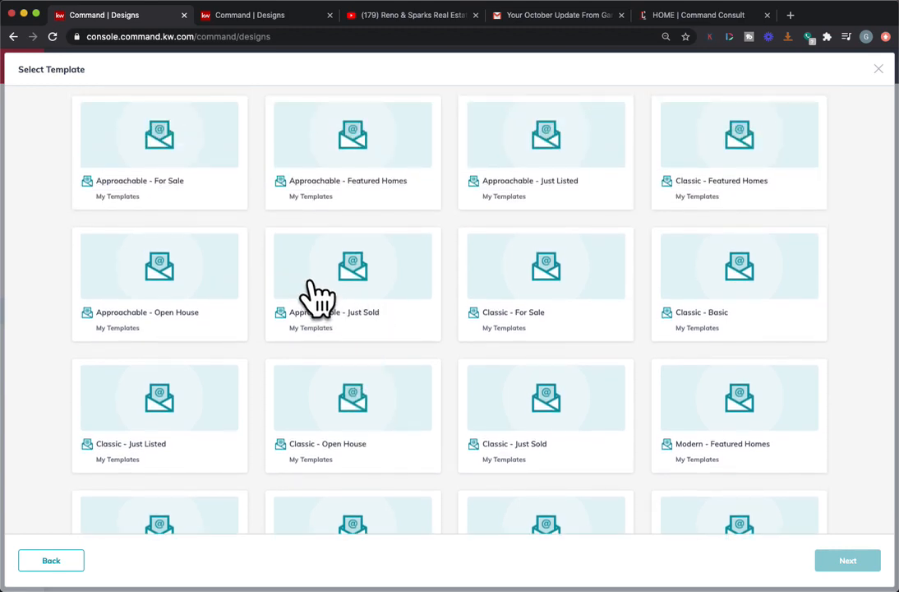
pyautogui.scroll(-6, 296, 327)
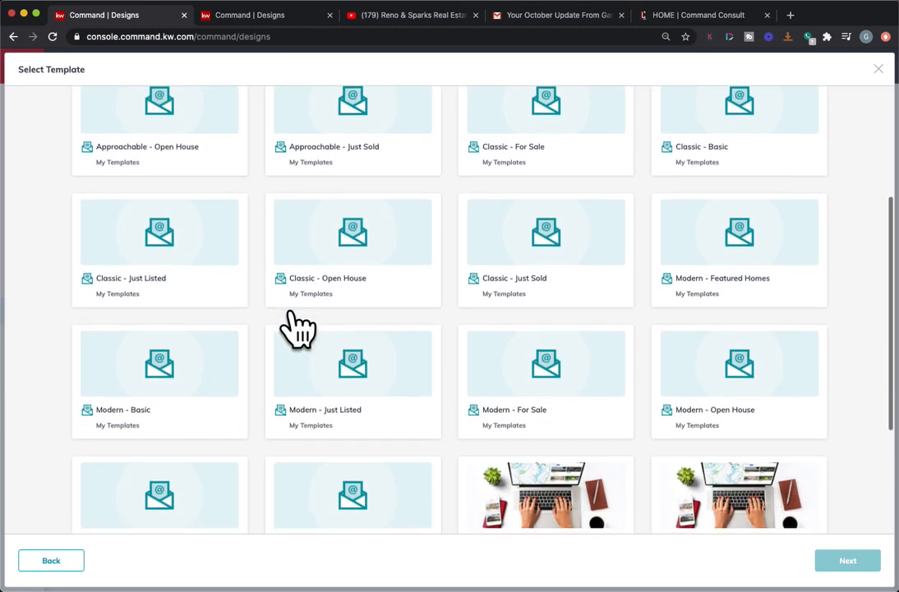
pyautogui.scroll(-2, 239, 374)
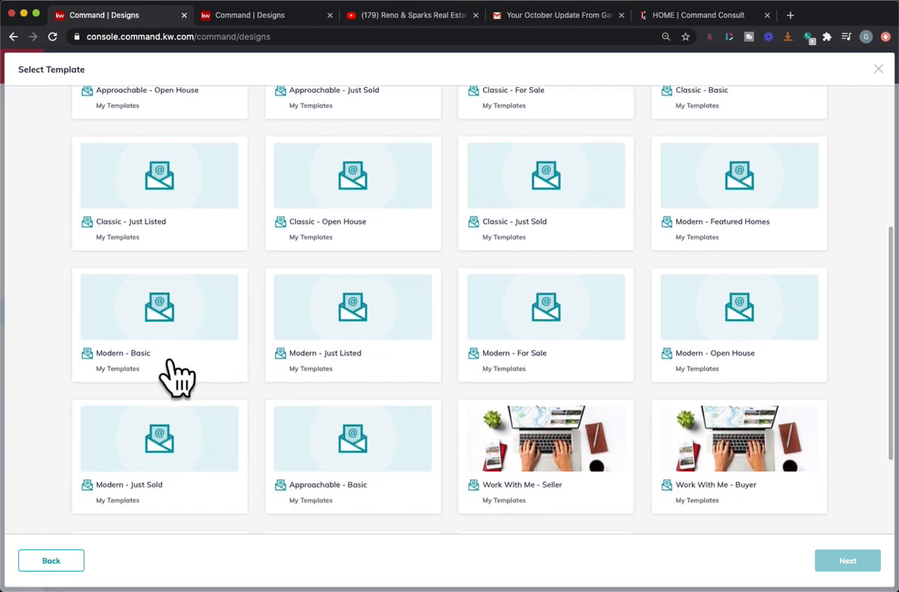
pyautogui.click(210, 370)
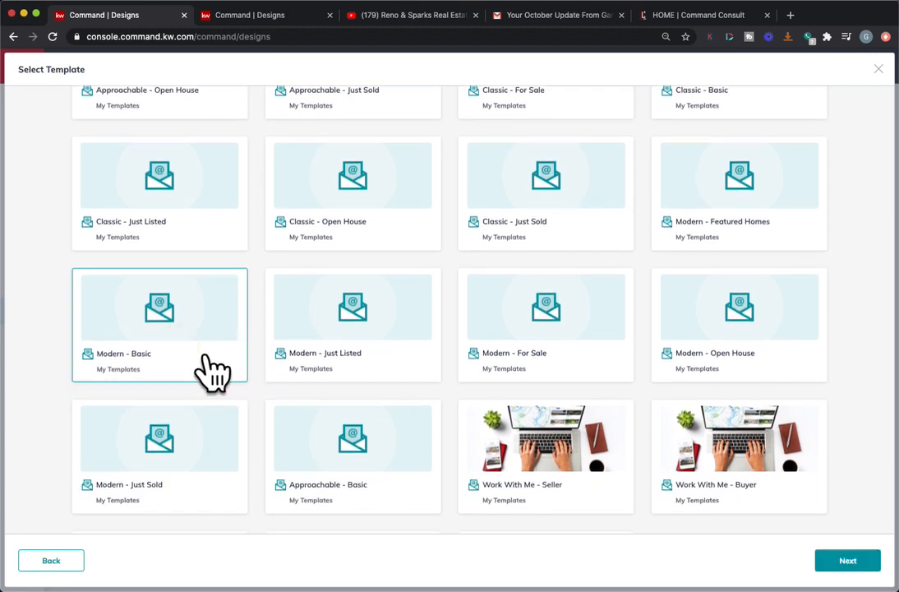
pyautogui.click(855, 562)
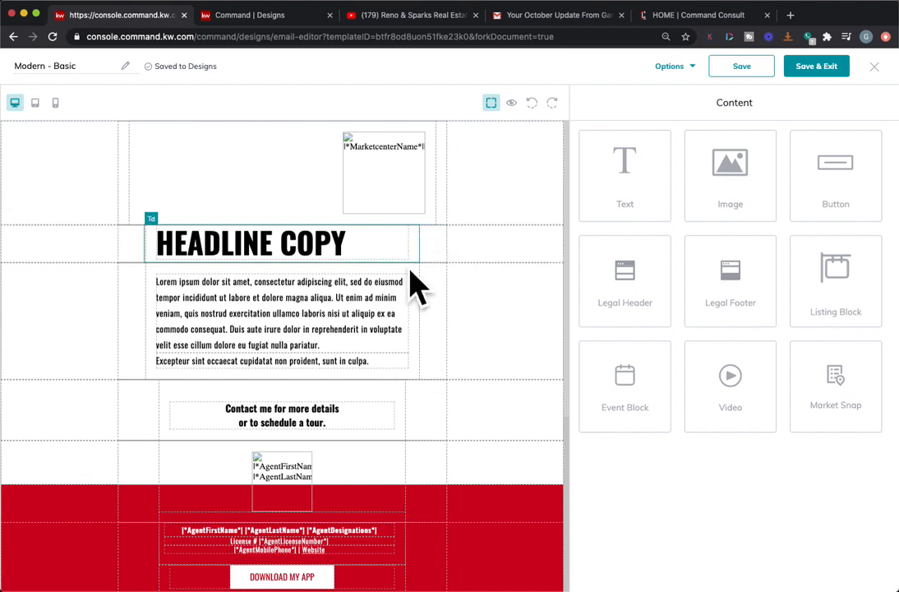
# Step: Replace the headline placeholder text with "OCTOBER MARKET UPDATE"
pyautogui.click(346, 263)
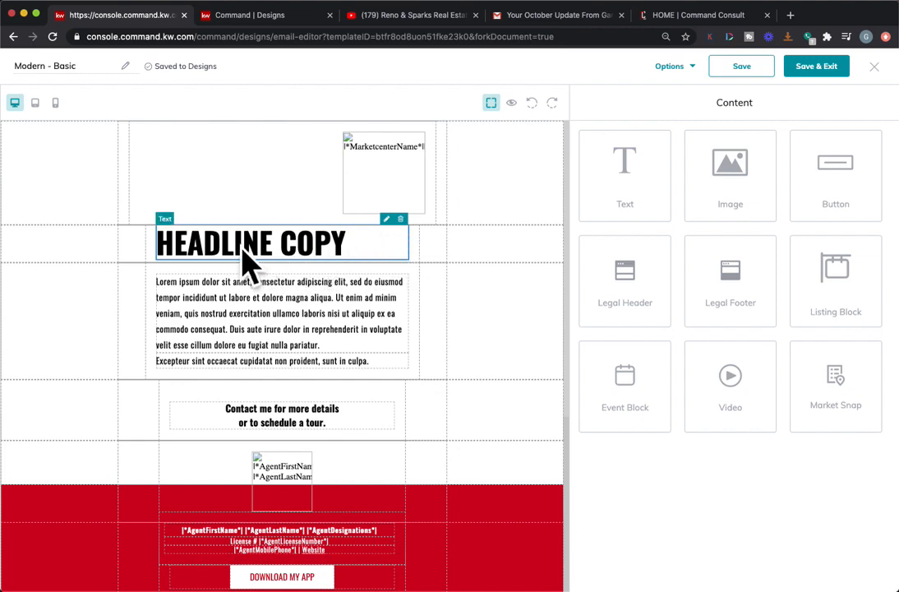
pyautogui.click(415, 253)
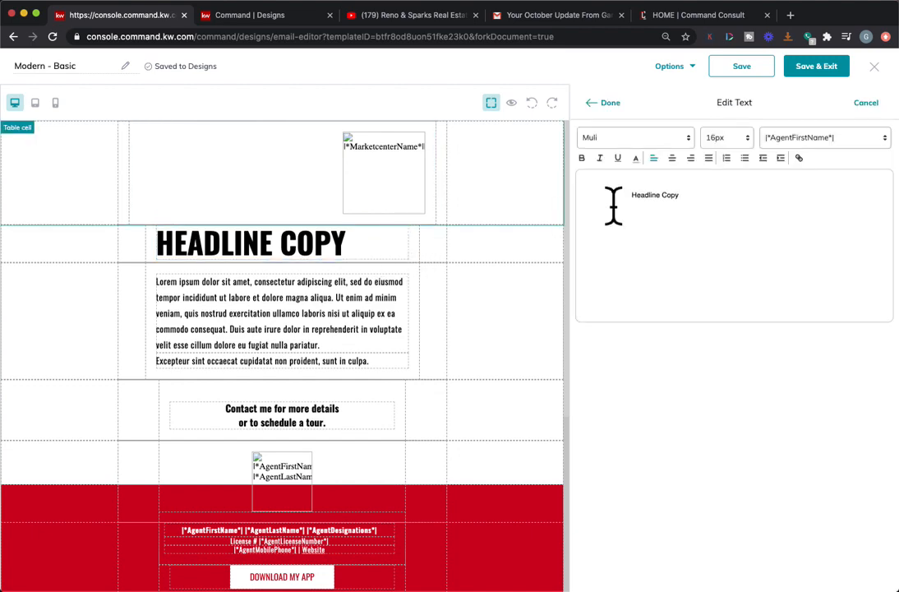
pyautogui.moveTo(732, 215); pyautogui.dragTo(508, 168)
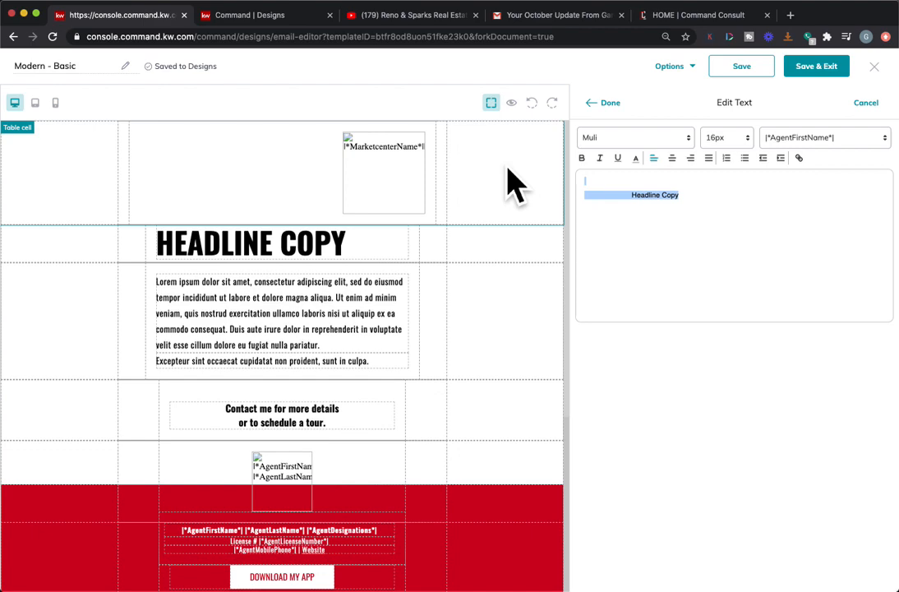
pyautogui.write('OCTOBER MARKET UPDATE')
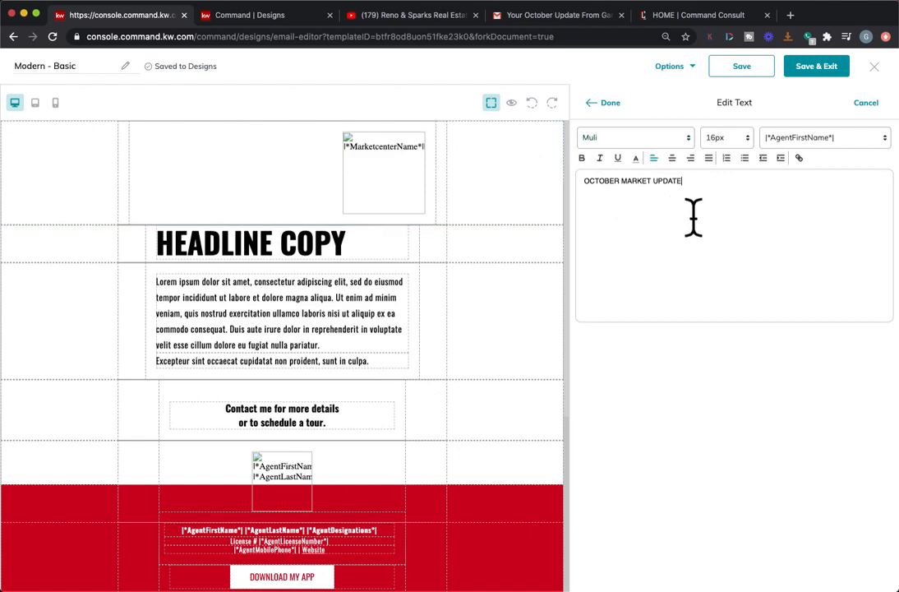
# Step: Center the headline, break it into two lines after "OCTOBER", and finish the text edit
pyautogui.moveTo(684, 182); pyautogui.dragTo(585, 182)
pyautogui.click(671, 158)
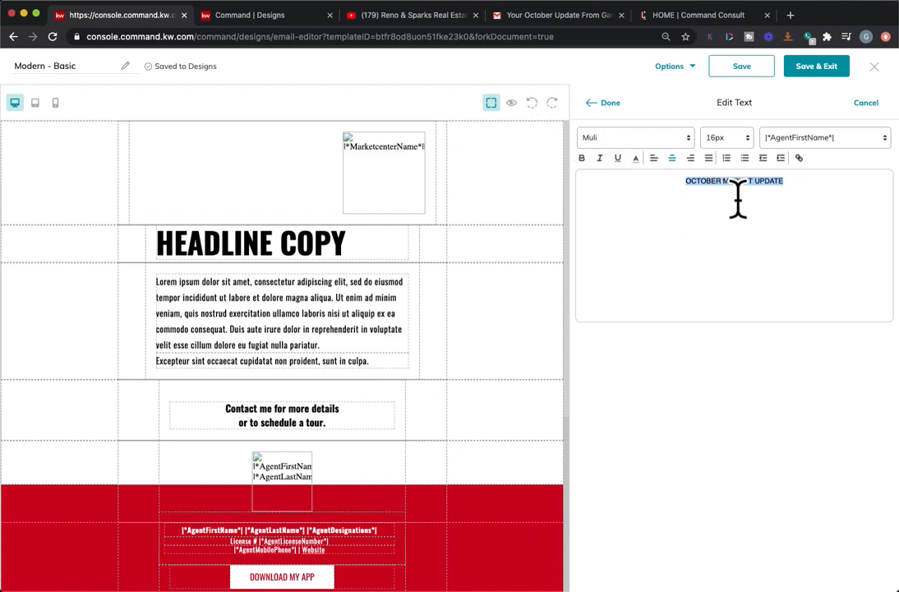
pyautogui.click(720, 181)
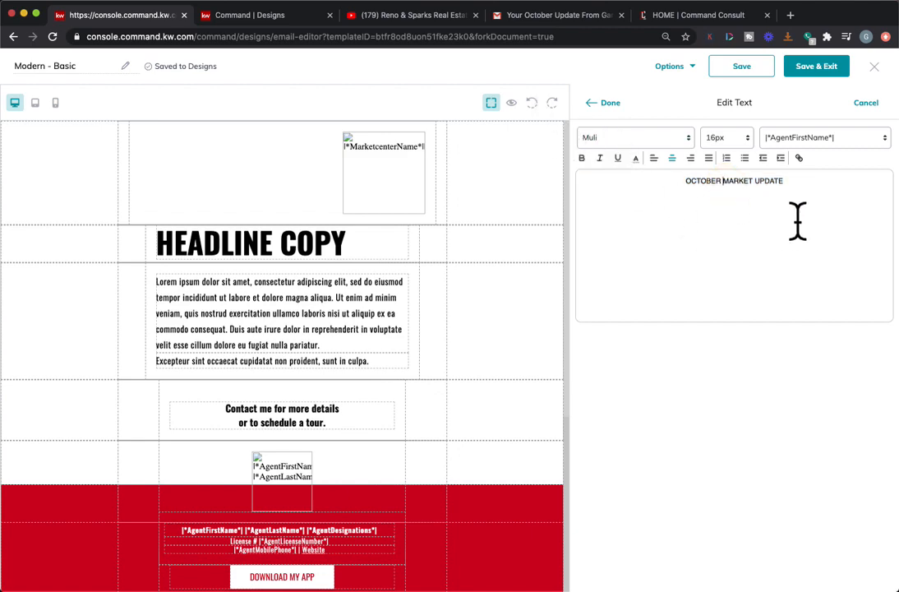
pyautogui.press('Return')
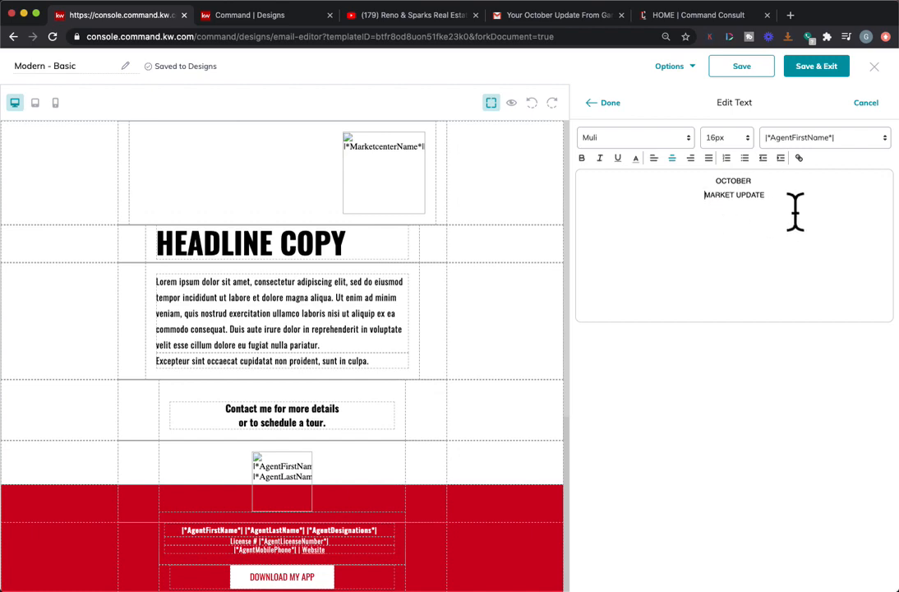
pyautogui.click(606, 102)
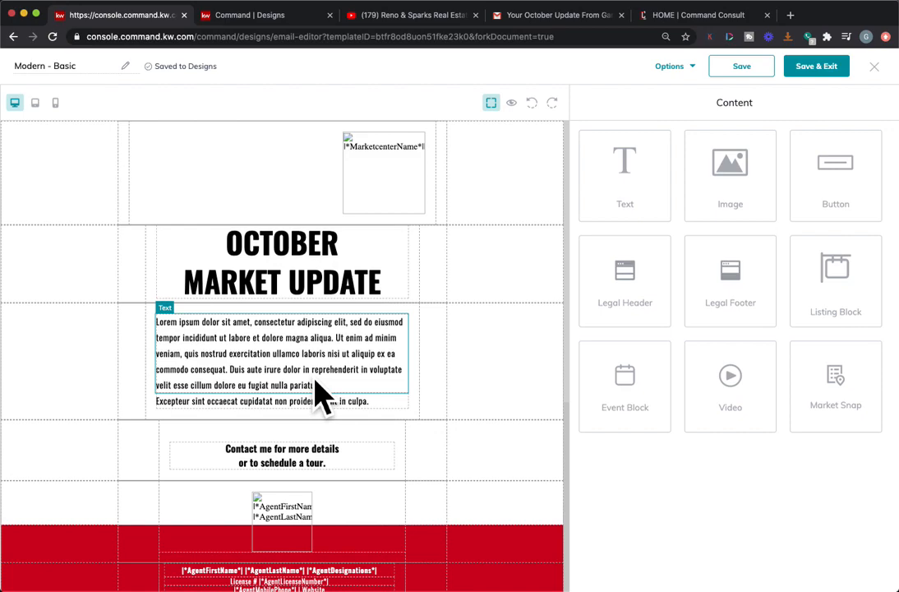
# Step: Switch to YouTube and copy the share link of the Reno & Sparks October 2020 market report video
pyautogui.click(399, 25)
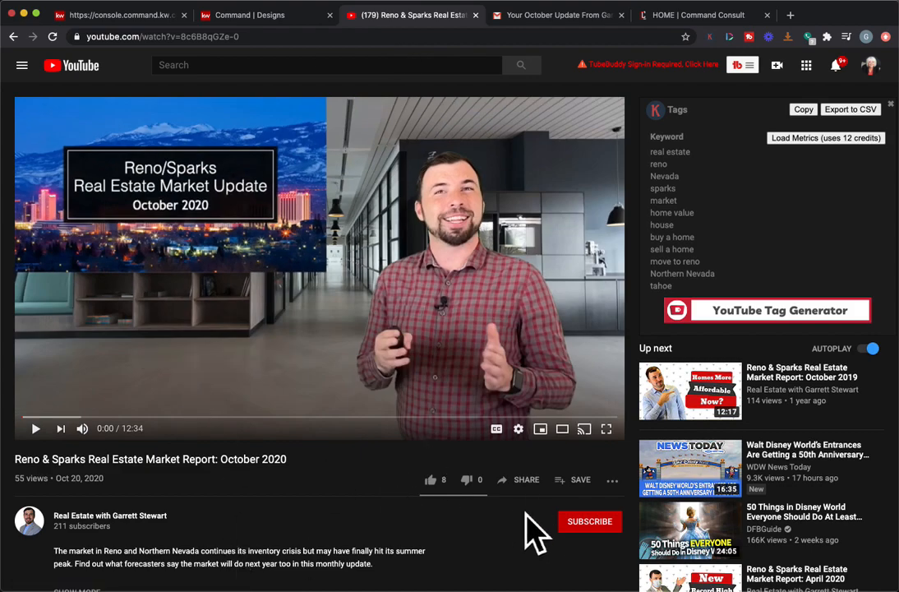
pyautogui.click(526, 480)
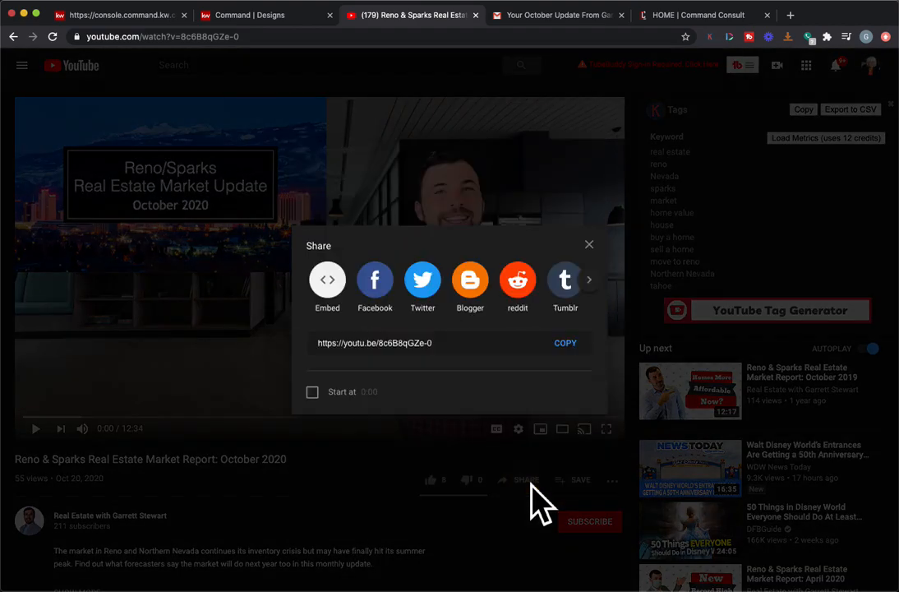
pyautogui.click(568, 345)
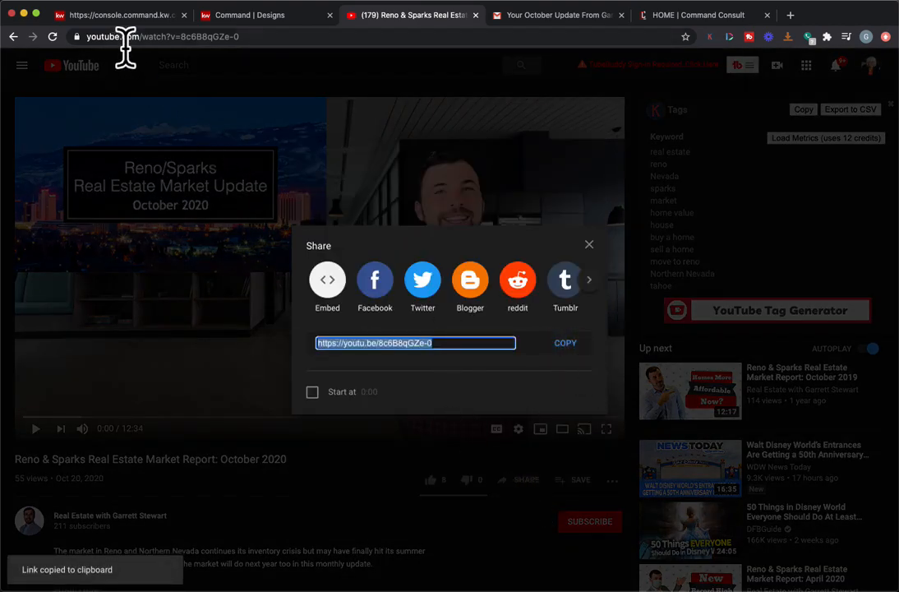
pyautogui.click(126, 21)
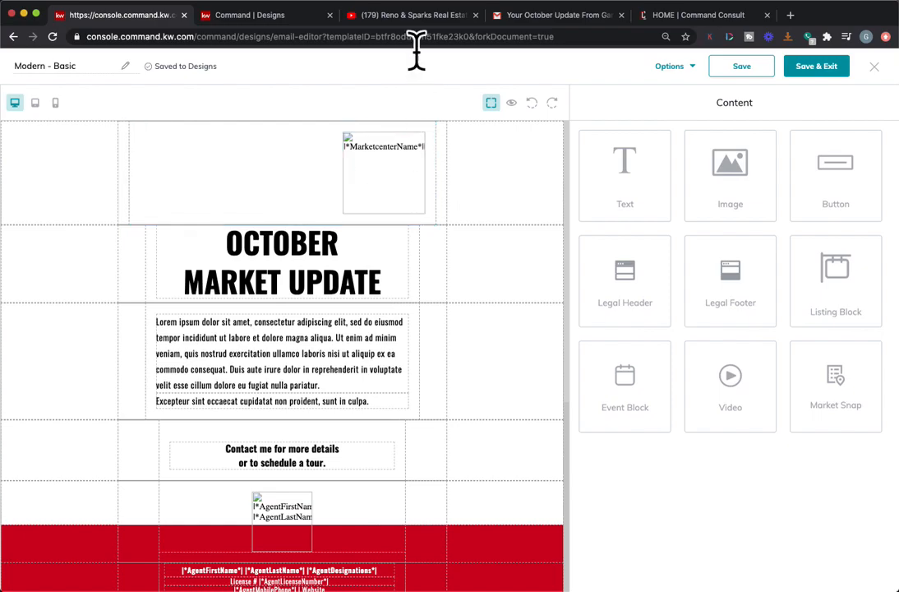
pyautogui.click(423, 18)
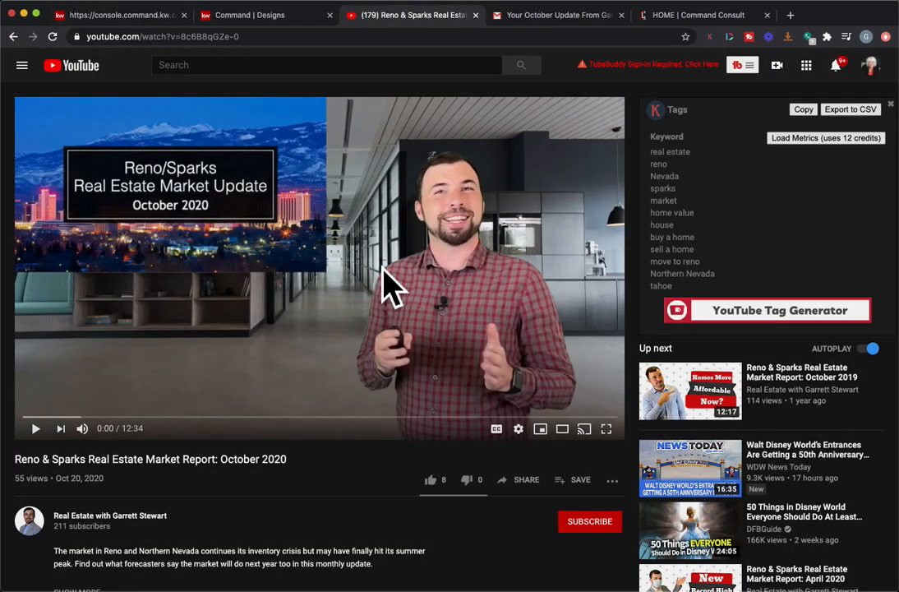
pyautogui.click(524, 481)
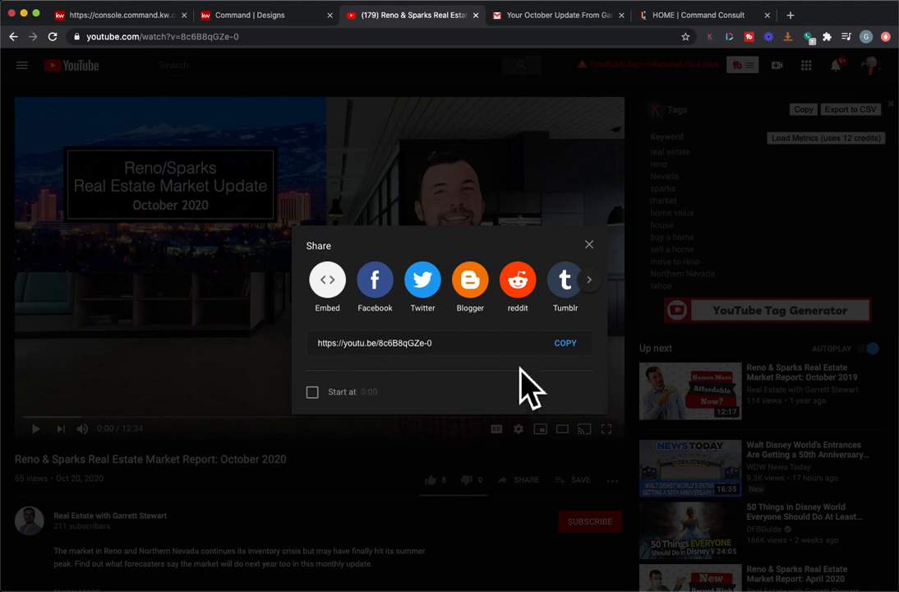
# Step: Switch back to the Command email editor and insert a Video block between the body paragraph and the contact text
pyautogui.click(112, 17)
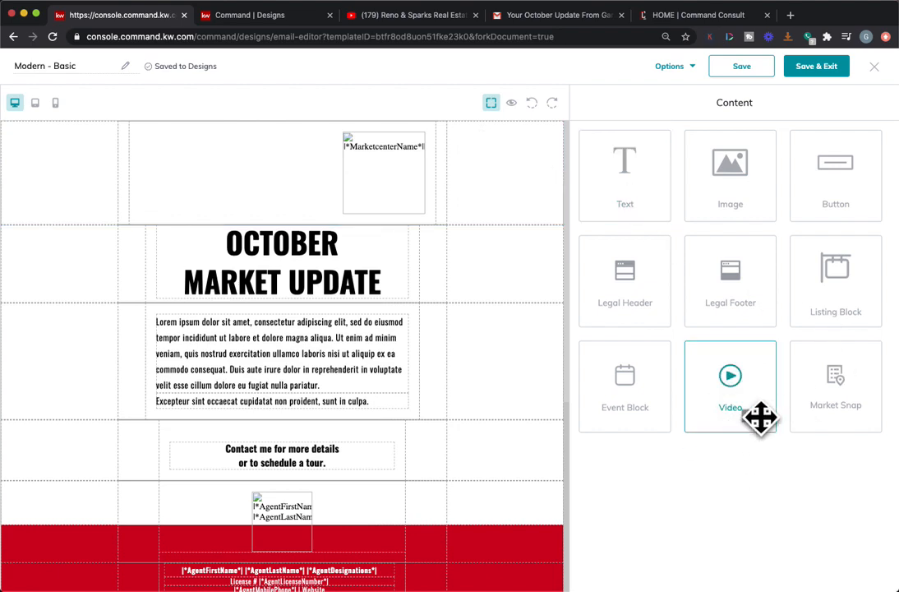
pyautogui.moveTo(759, 416); pyautogui.dragTo(488, 407)
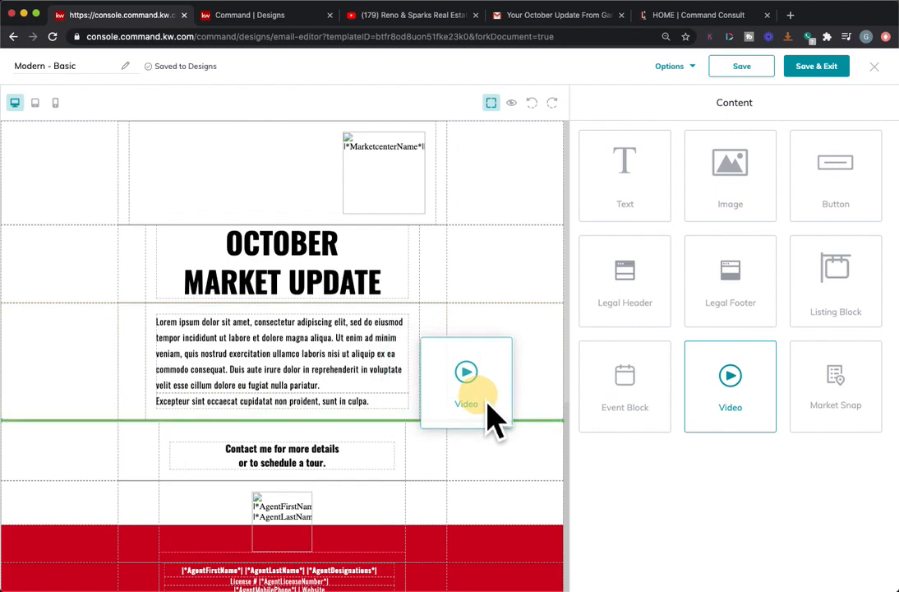
pyautogui.moveTo(496, 414); pyautogui.dragTo(491, 422)
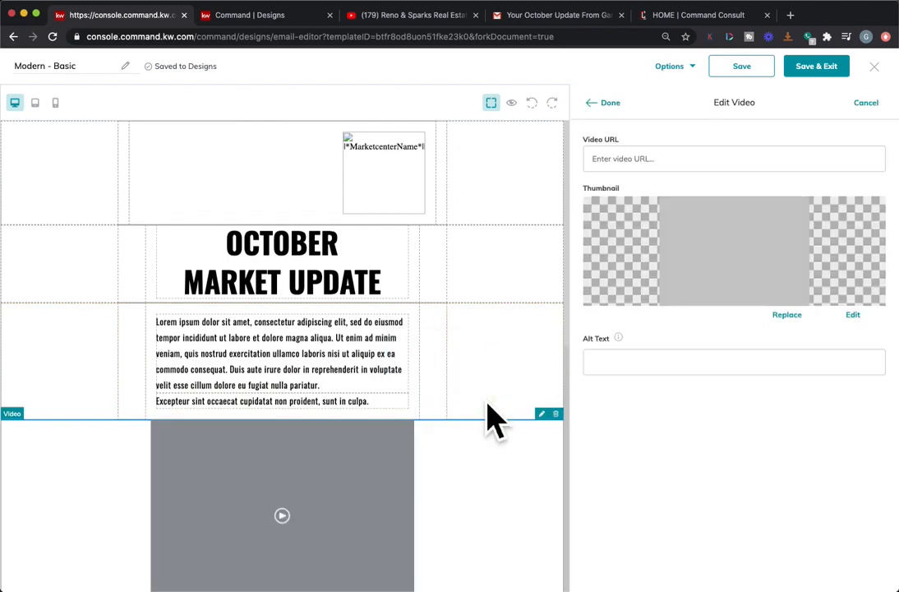
pyautogui.scroll(-5, 373, 451)
pyautogui.scroll(5, 371, 424)
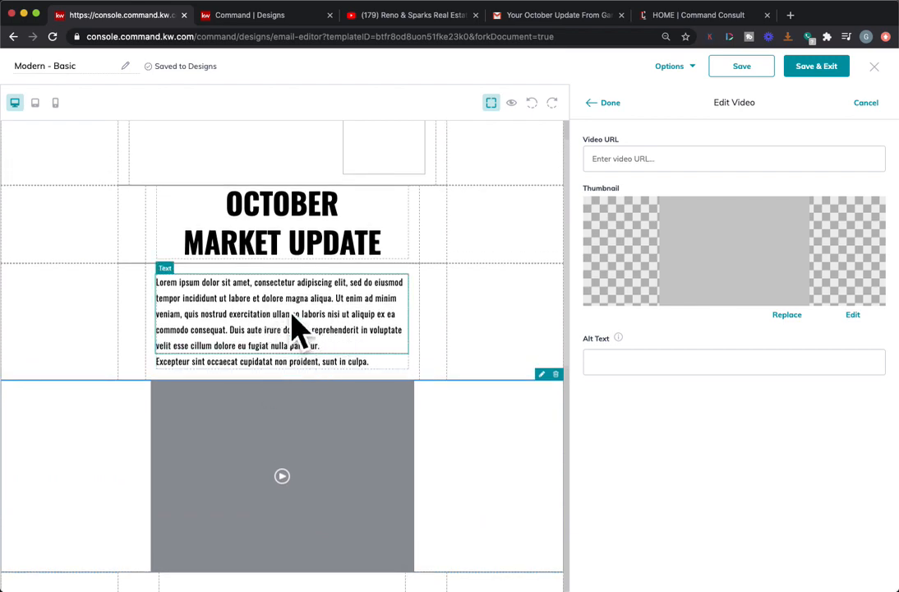
pyautogui.click(713, 165)
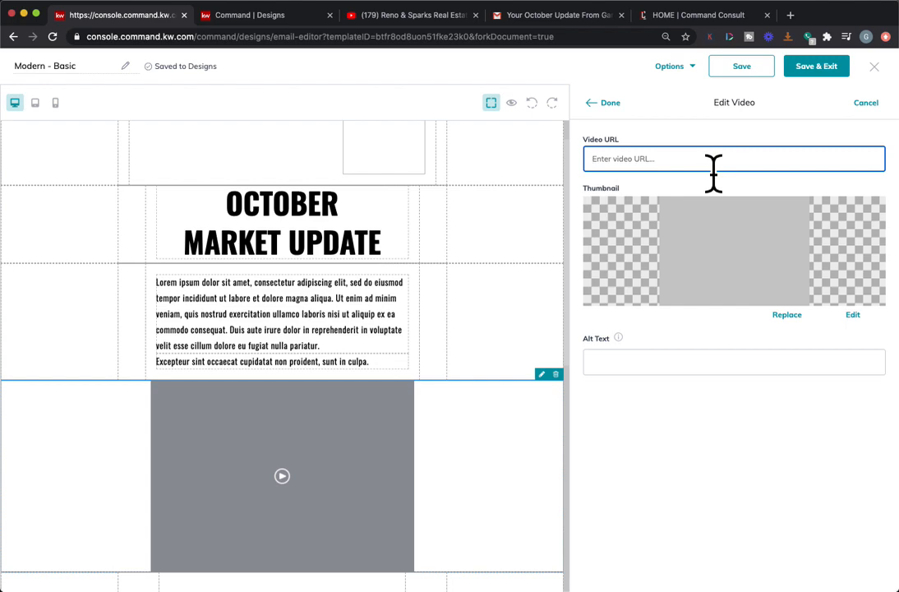
pyautogui.press('super+v')
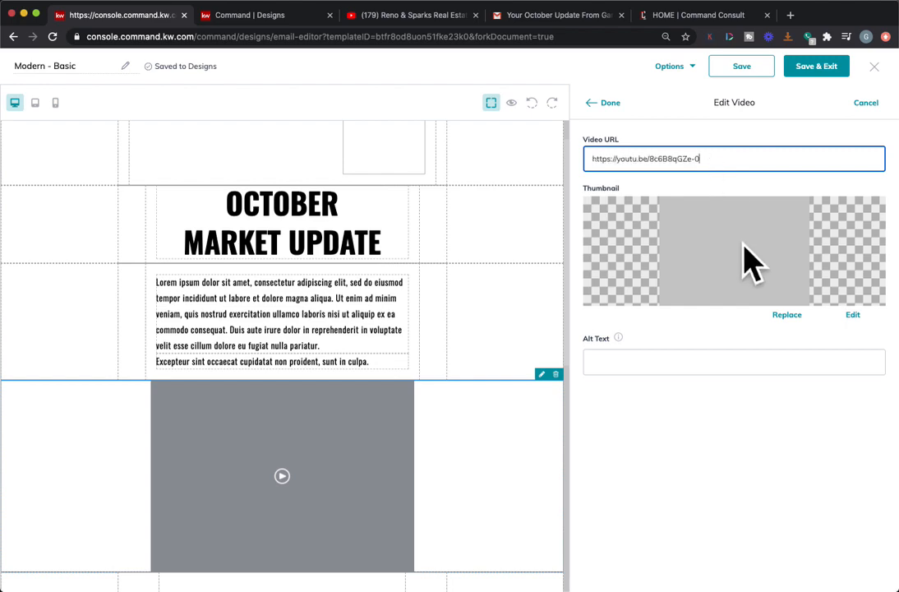
pyautogui.click(705, 338)
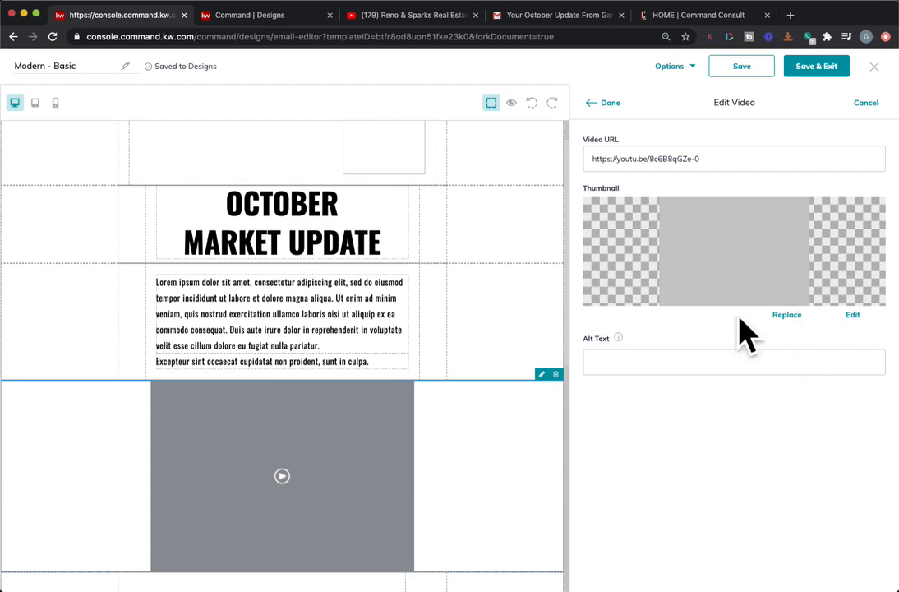
# Step: Replace the video thumbnail with the saved "Forecasts Showing Strong Future" image and finish the video edit
pyautogui.click(794, 317)
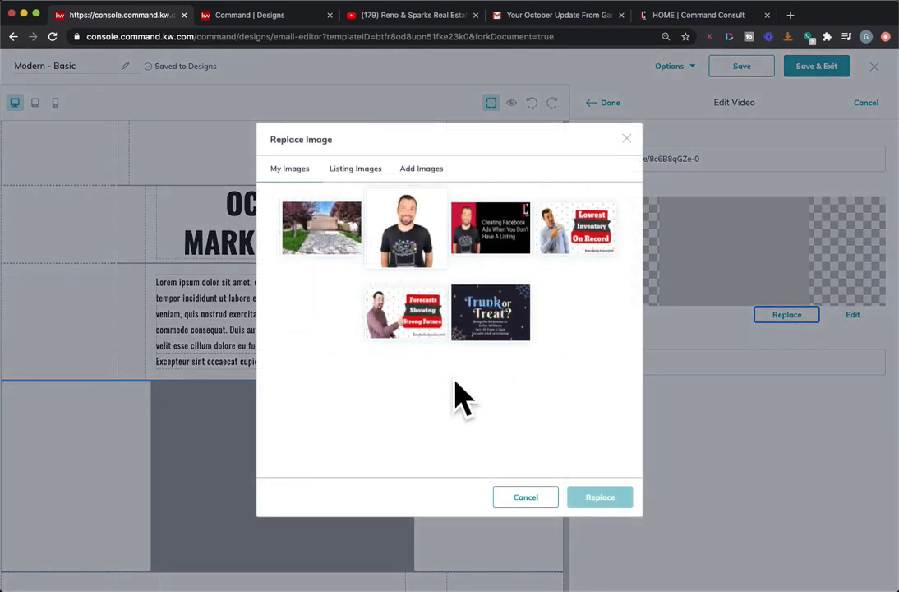
pyautogui.click(410, 322)
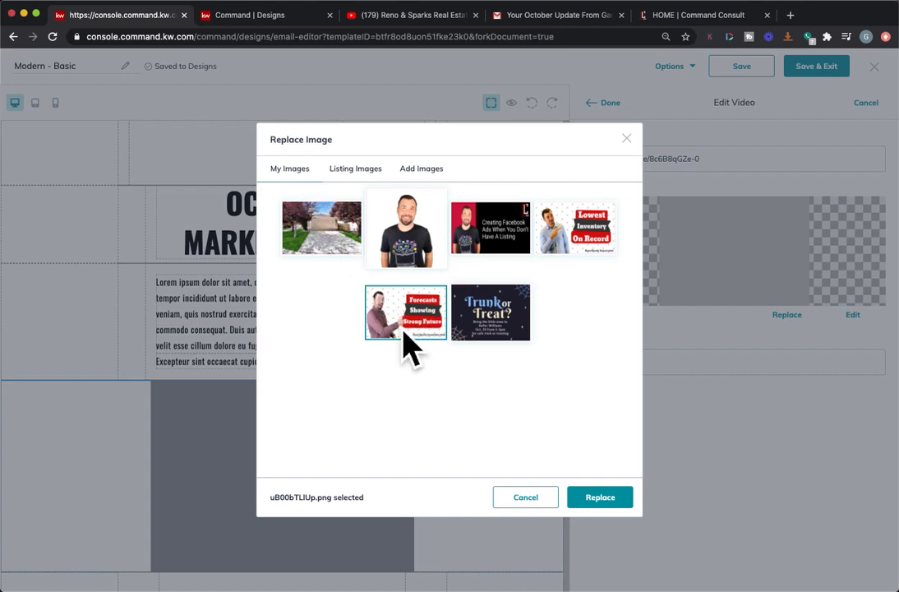
pyautogui.click(435, 189)
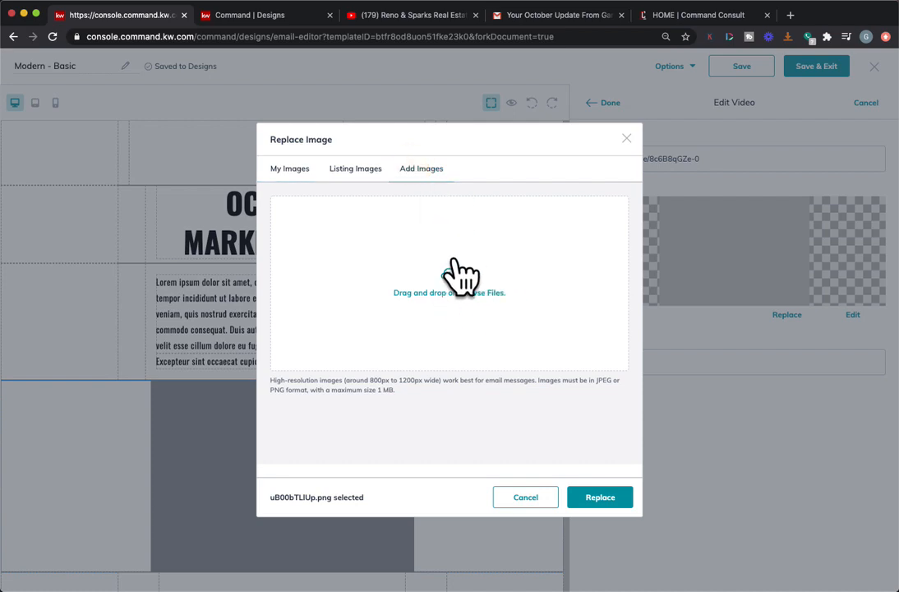
pyautogui.click(292, 169)
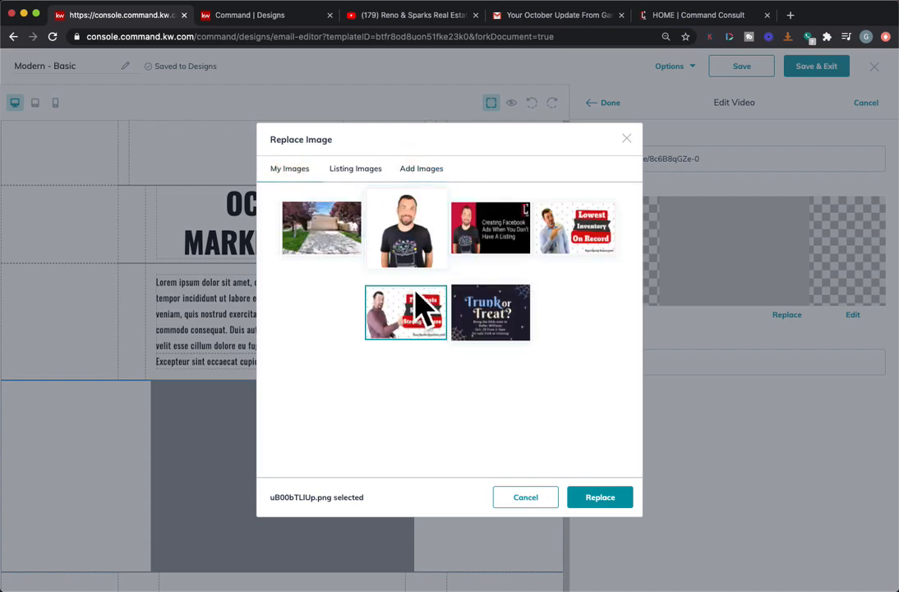
pyautogui.click(612, 502)
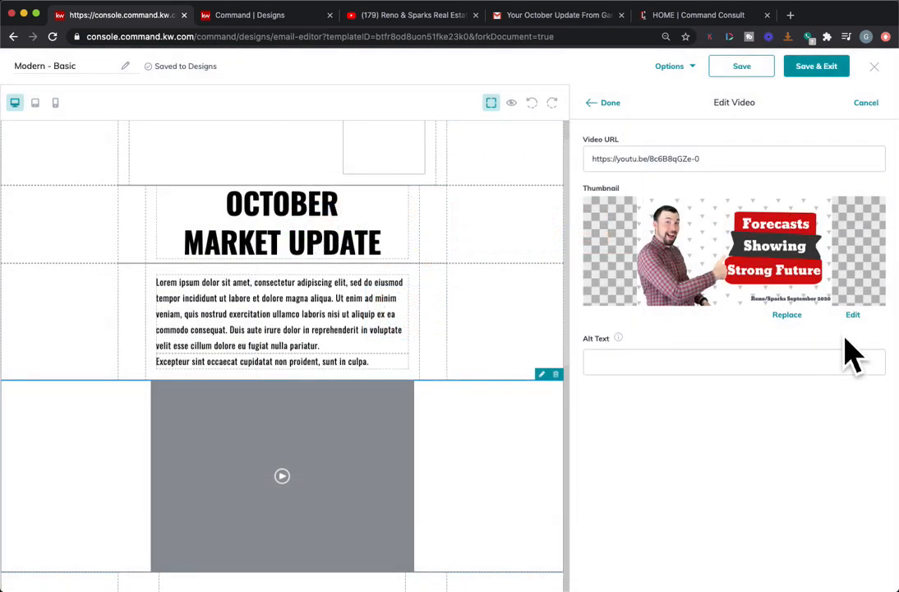
pyautogui.click(608, 104)
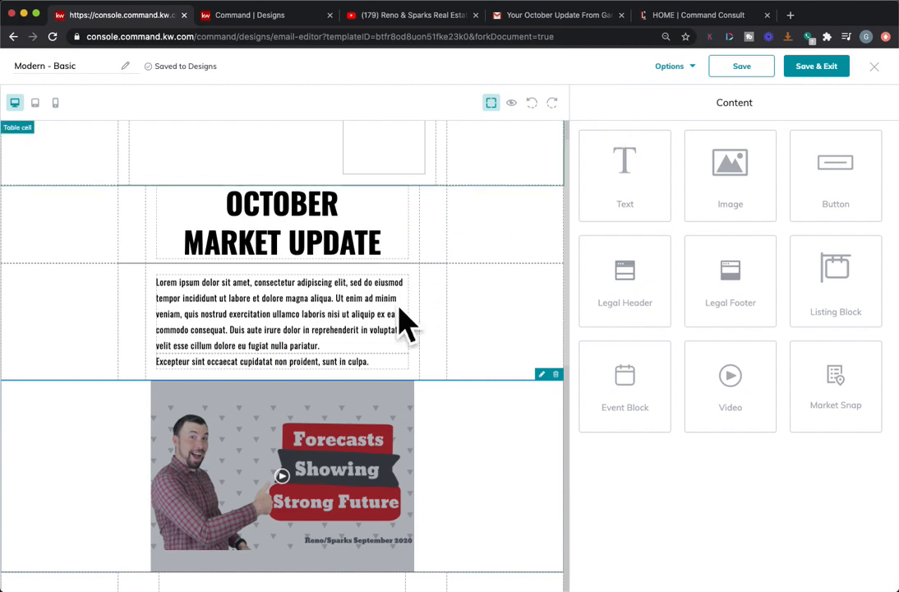
# Step: Move the "Excepteur sint occaecat" text line from above the video to directly below it
pyautogui.scroll(-2, 290, 481)
pyautogui.scroll(-3, 289, 481)
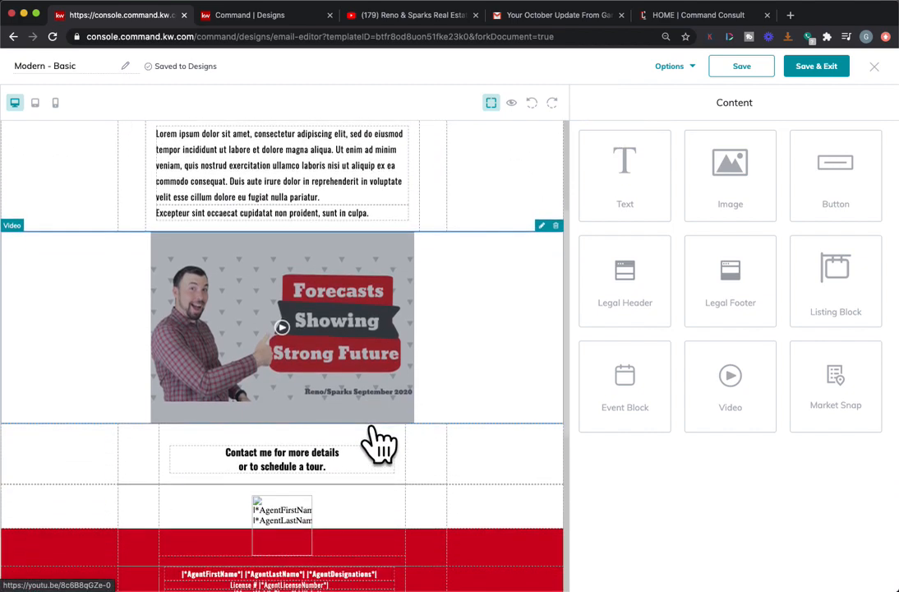
pyautogui.scroll(1, 378, 443)
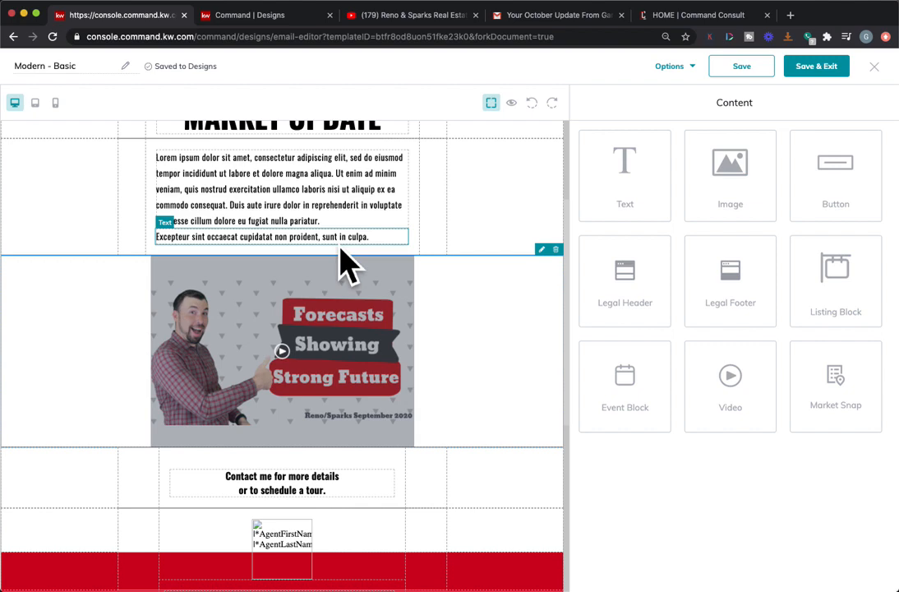
pyautogui.click(324, 260)
pyautogui.moveTo(354, 452); pyautogui.dragTo(351, 456)
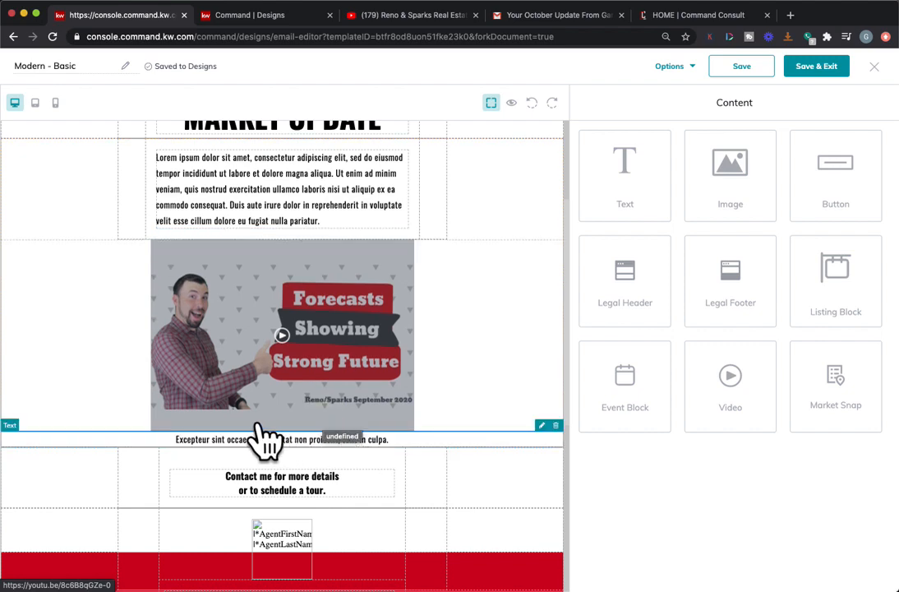
# Step: Switch to YouTube, close the share window, and copy the October 2020 market report video's description
pyautogui.scroll(2, 177, 263)
pyautogui.scroll(1, 185, 284)
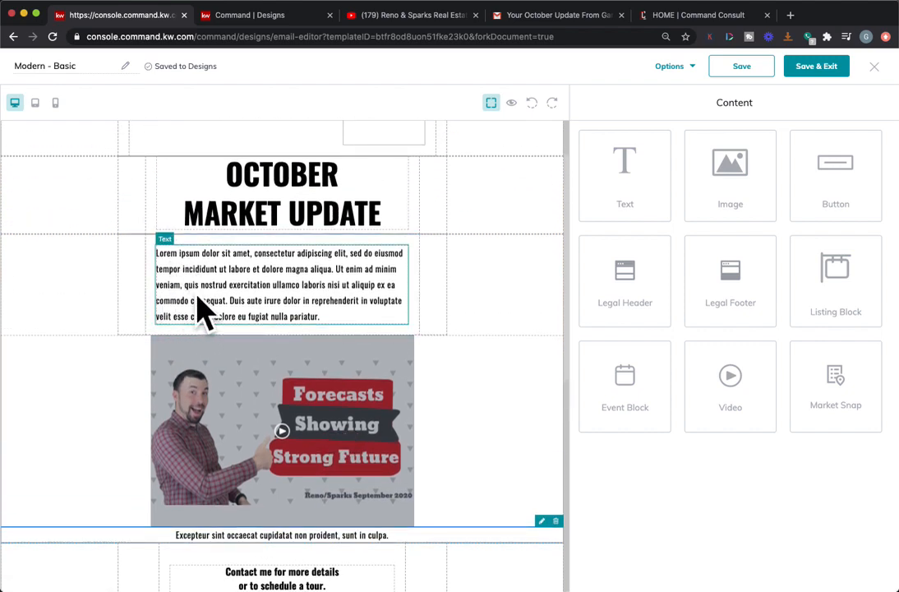
pyautogui.click(242, 286)
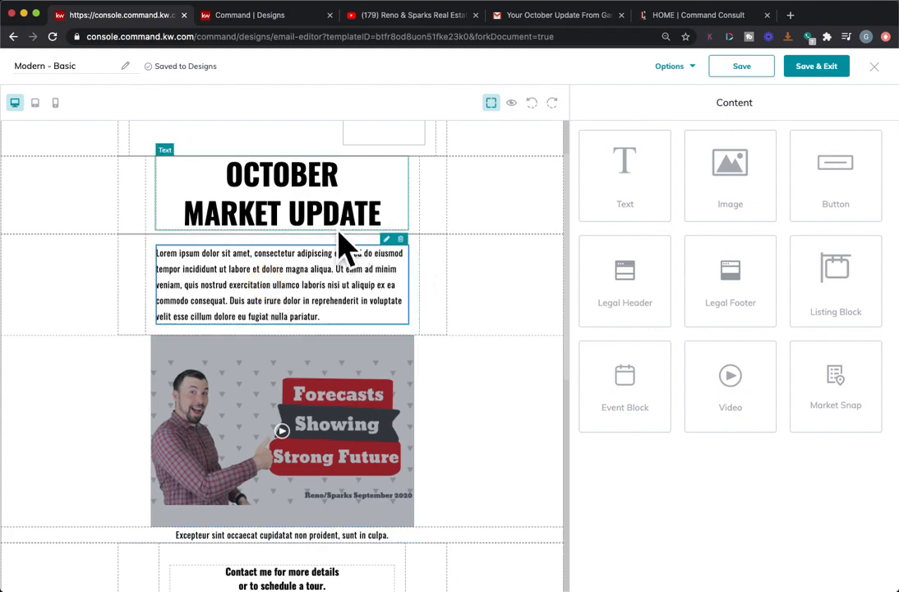
pyautogui.click(401, 15)
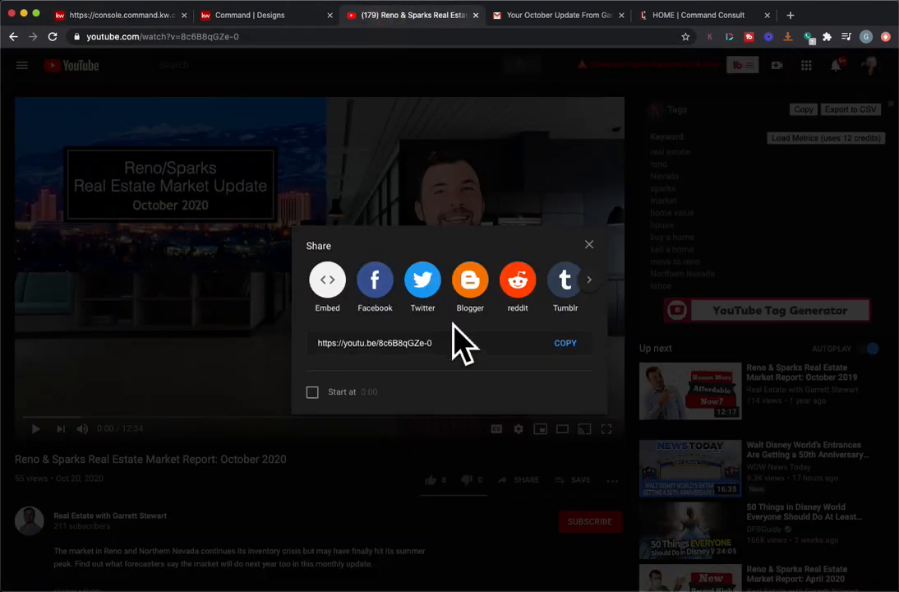
pyautogui.click(589, 245)
pyautogui.scroll(-3, 106, 510)
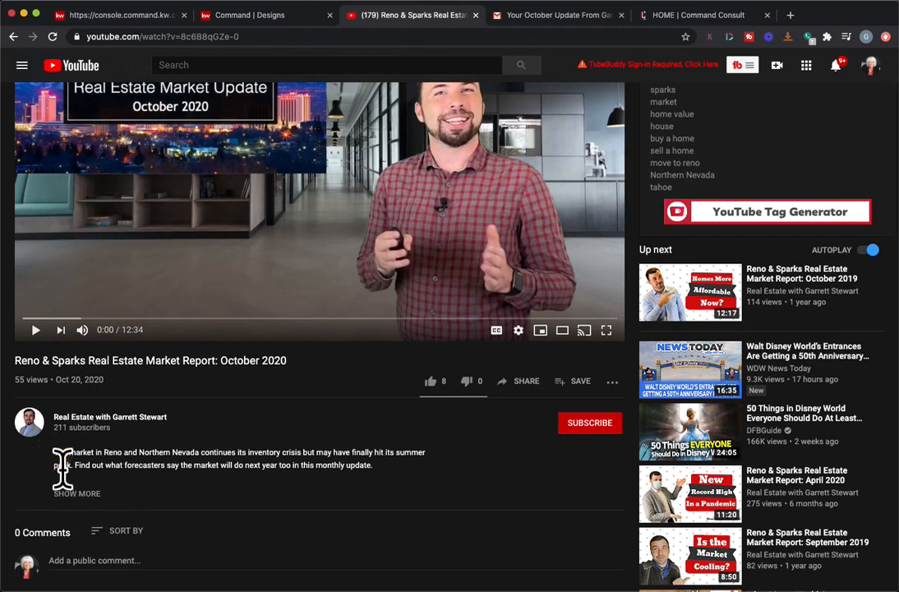
pyautogui.moveTo(63, 465); pyautogui.dragTo(410, 490)
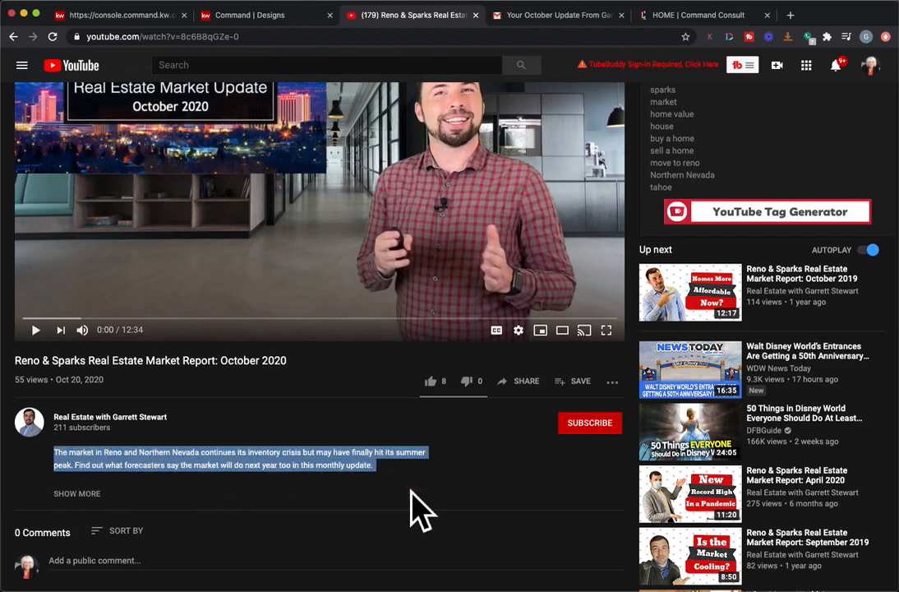
# Step: Switch back to the Command email editor and replace the lorem ipsum body paragraph with the copied description, matching the existing style
pyautogui.click(128, 16)
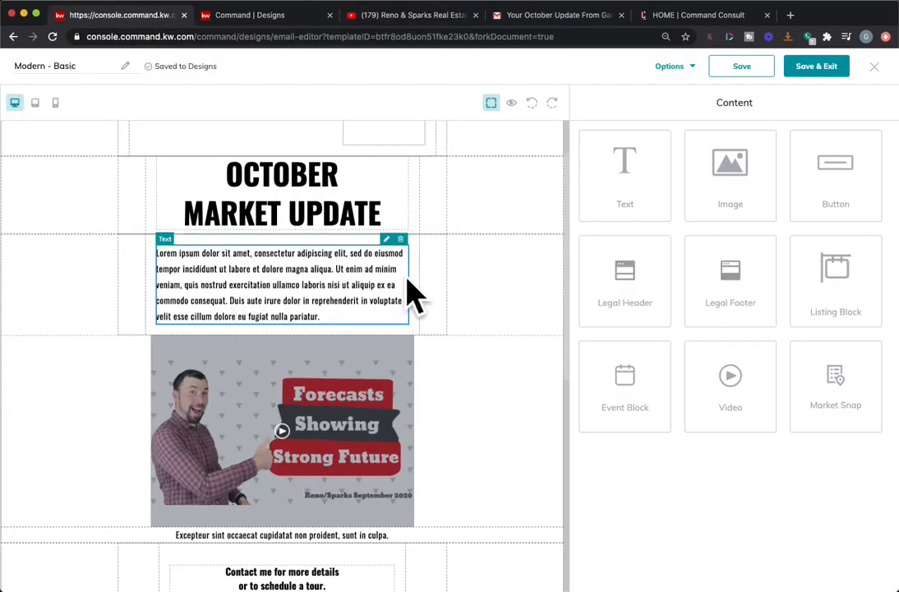
pyautogui.click(386, 239)
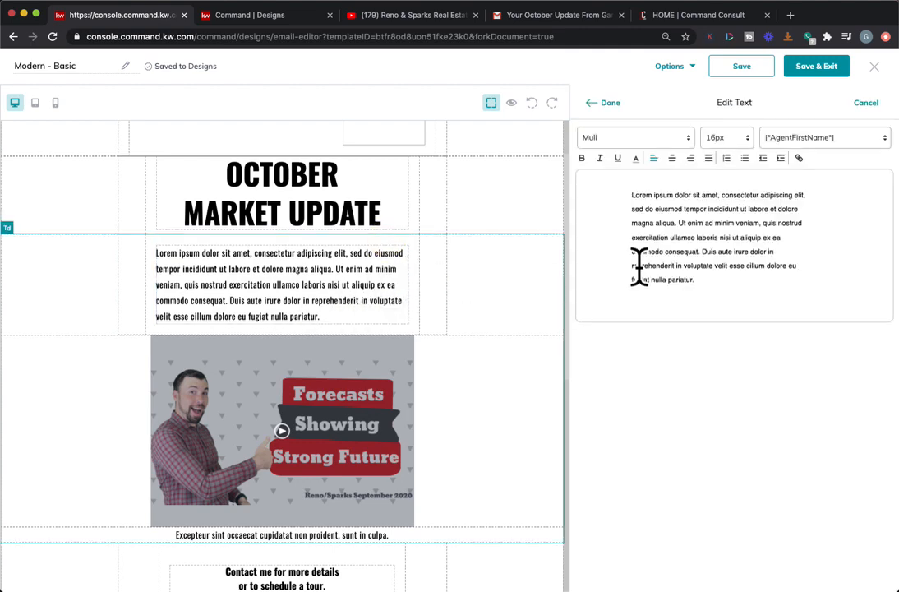
pyautogui.moveTo(702, 281); pyautogui.dragTo(572, 176)
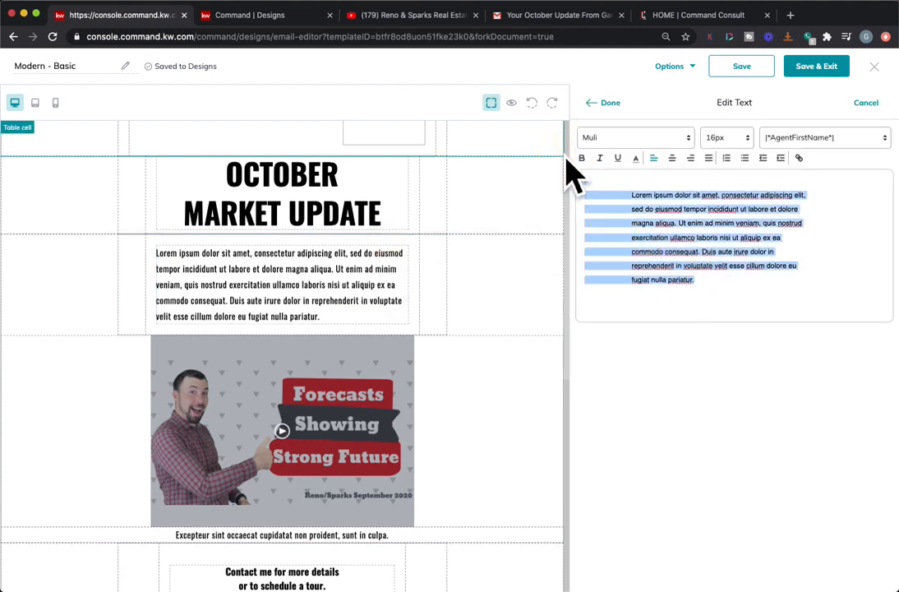
pyautogui.press('BackSpace')
pyautogui.rightClick(599, 181)
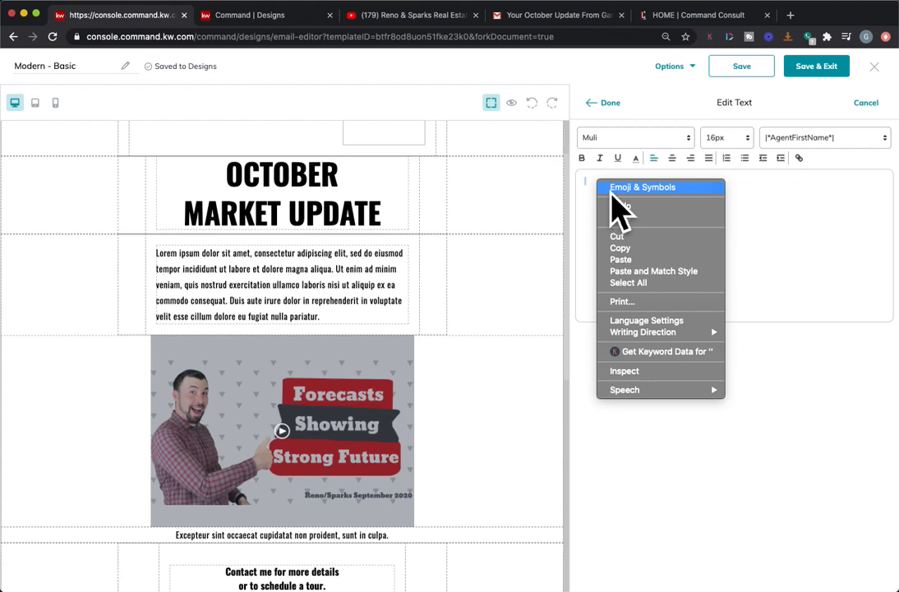
pyautogui.click(687, 271)
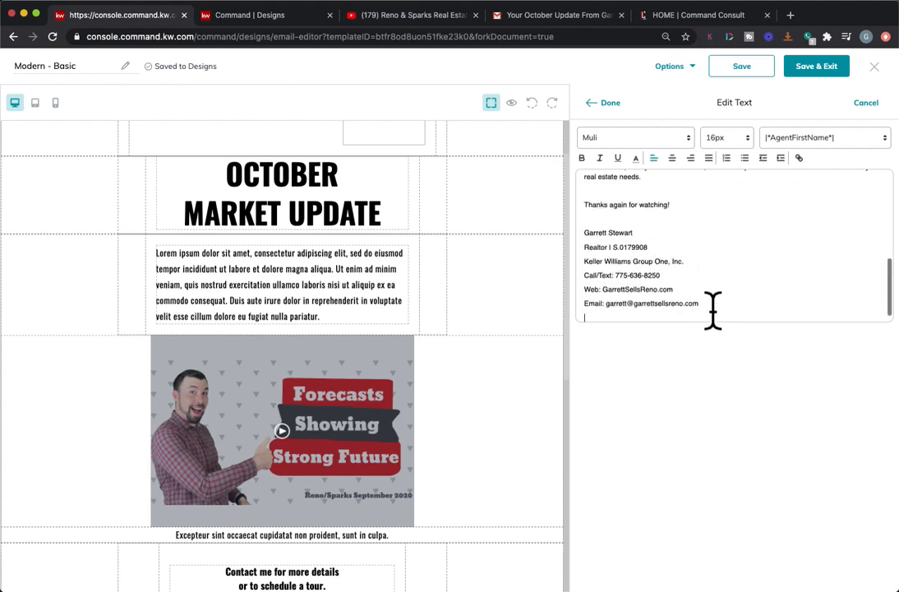
# Step: Delete the extra pasted text and agent contact details, keeping only the opening paragraph about the Reno and Northern Nevada market
pyautogui.moveTo(731, 319); pyautogui.dragTo(588, 237)
pyautogui.press('BackSpace')
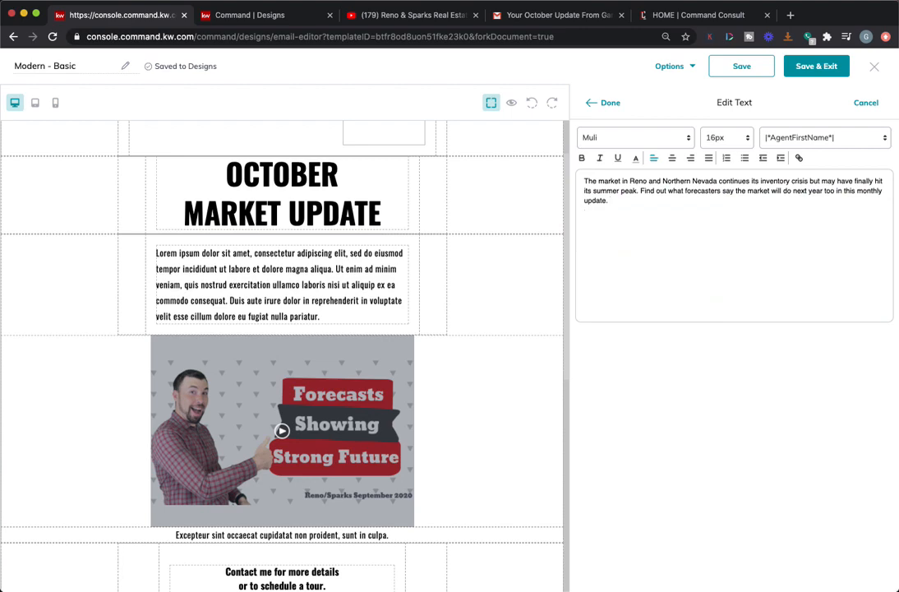
pyautogui.press('BackSpace')
# Step: Add the greeting "Hi |*ContactFirstName*|," on its own line above the body paragraph using the contact merge field, and finish the text edit
pyautogui.write('Hi')
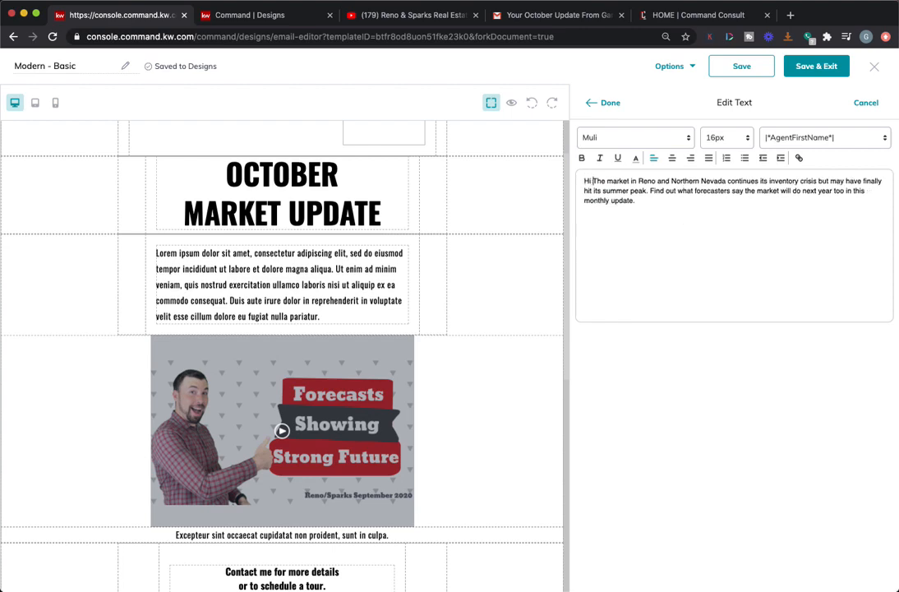
pyautogui.click(834, 144)
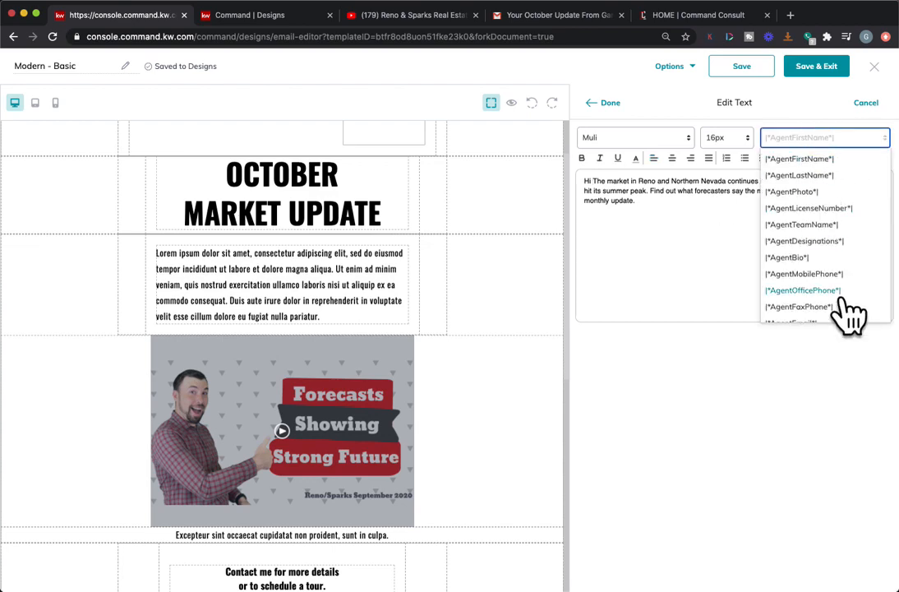
pyautogui.scroll(-5, 840, 310)
pyautogui.scroll(-10, 846, 315)
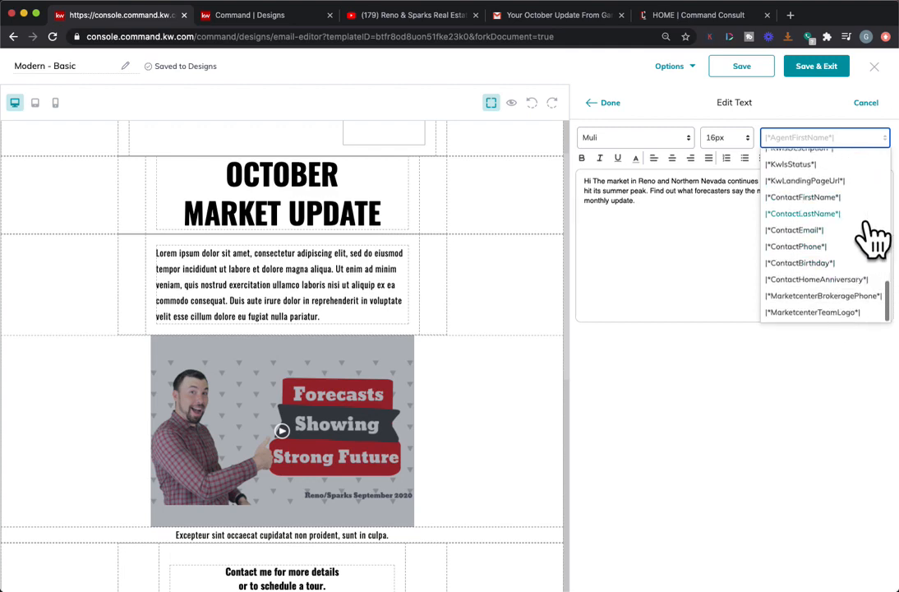
pyautogui.click(845, 198)
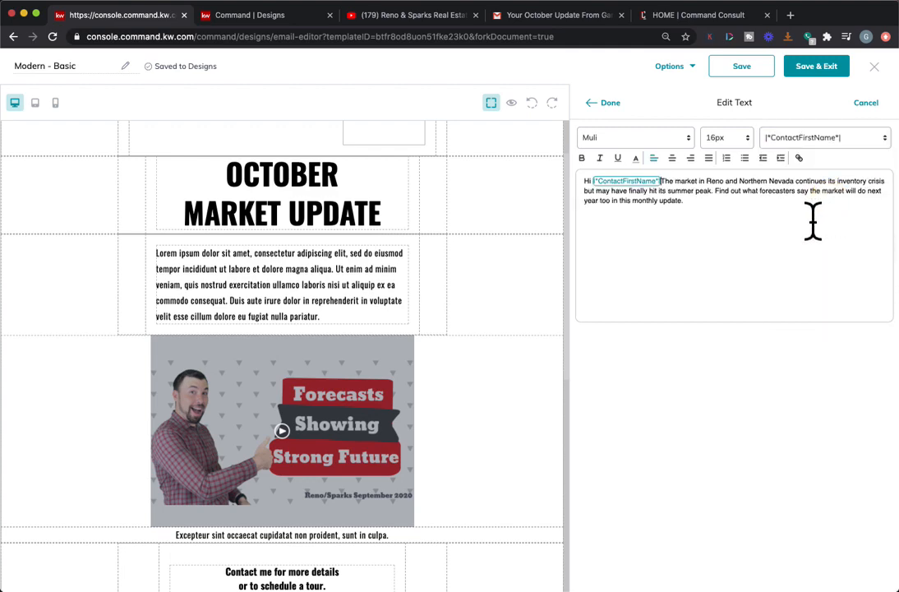
pyautogui.press('Return')
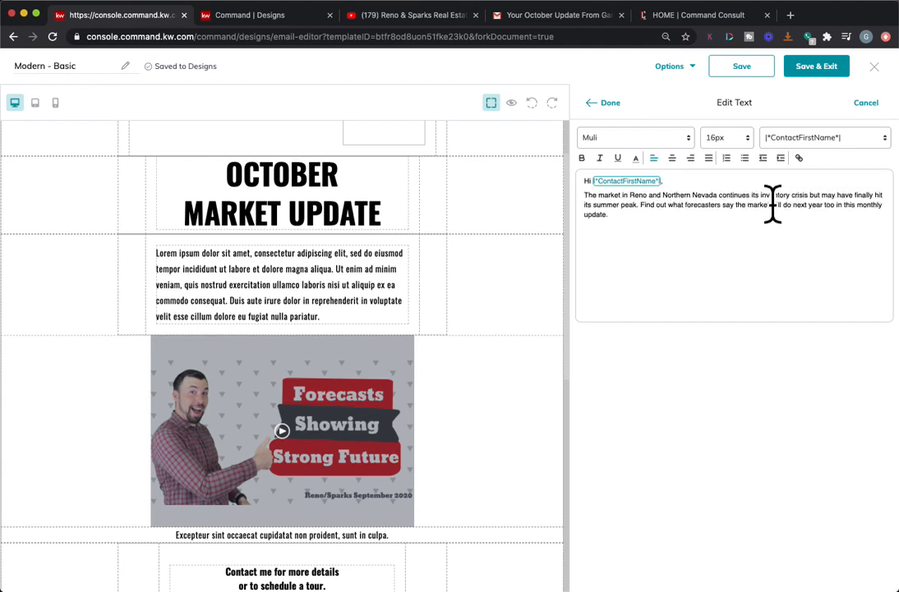
pyautogui.click(618, 117)
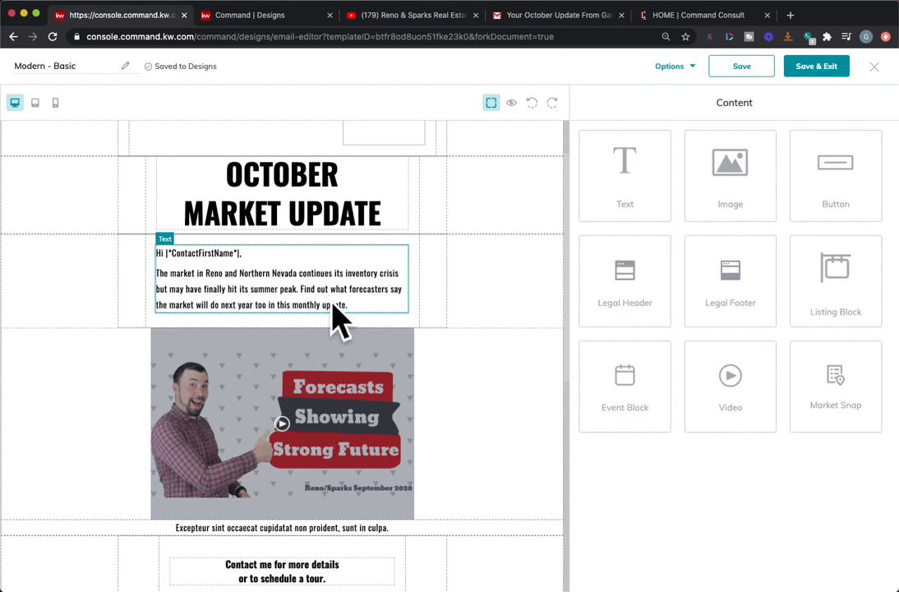
# Step: Replace the placeholder caption under the video with "Click the picture above to see the video!", correcting the misspelled first word
pyautogui.scroll(-2, 345, 379)
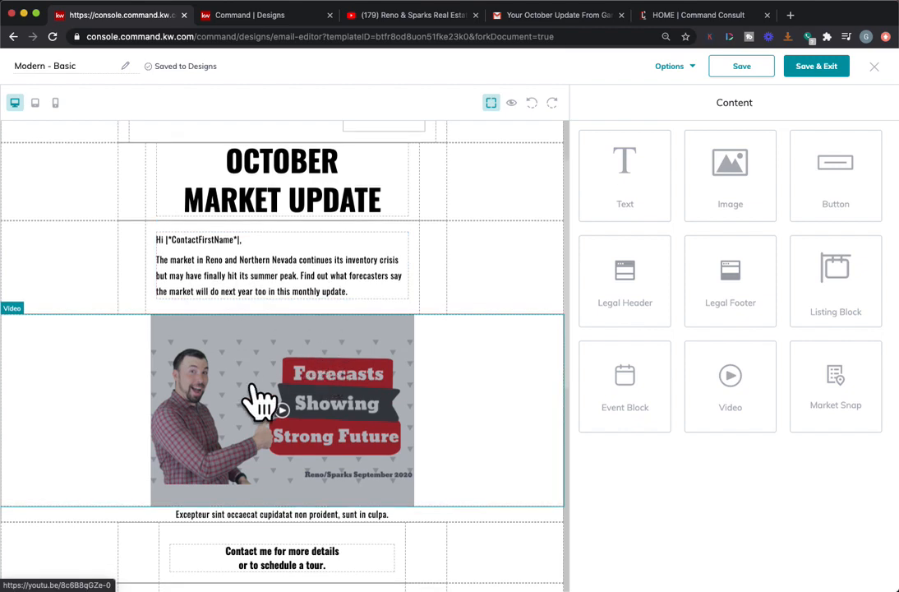
pyautogui.scroll(-1, 296, 346)
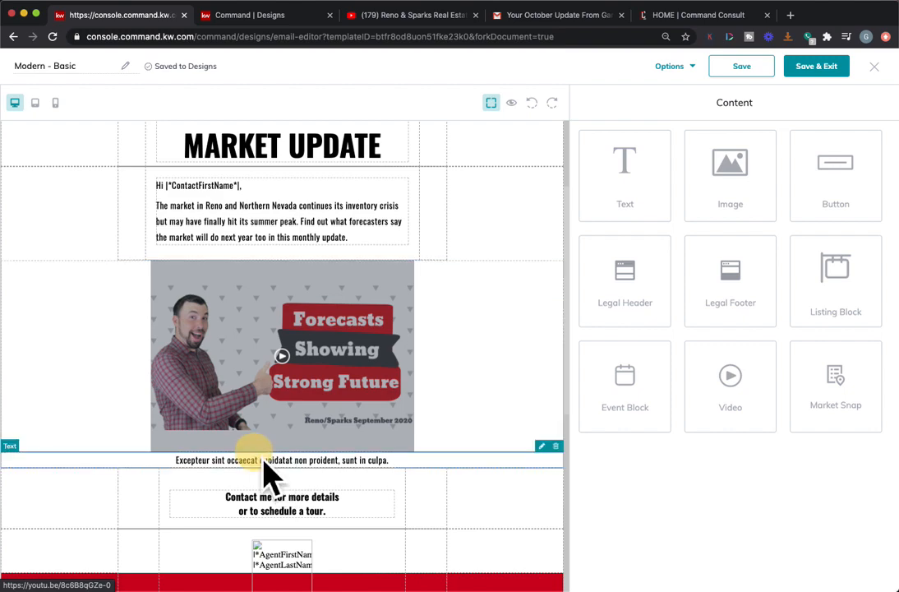
pyautogui.click(542, 446)
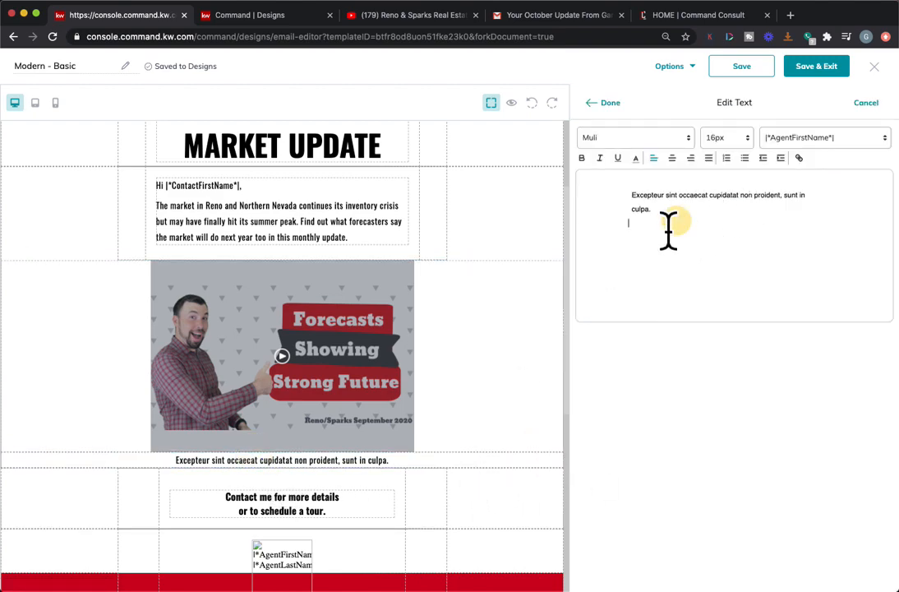
pyautogui.moveTo(668, 227); pyautogui.dragTo(573, 189)
pyautogui.write('Cl')
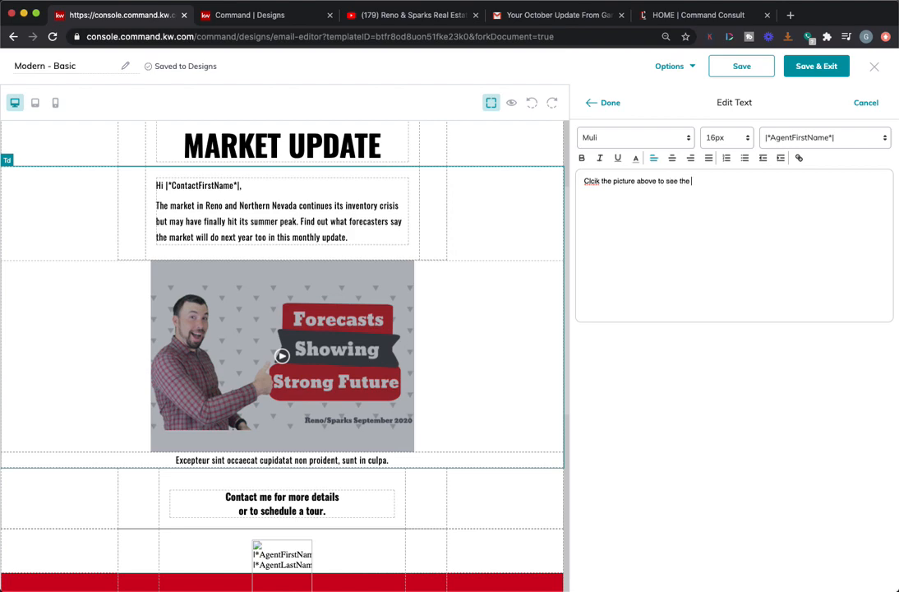
pyautogui.rightClick(592, 183)
pyautogui.click(585, 197)
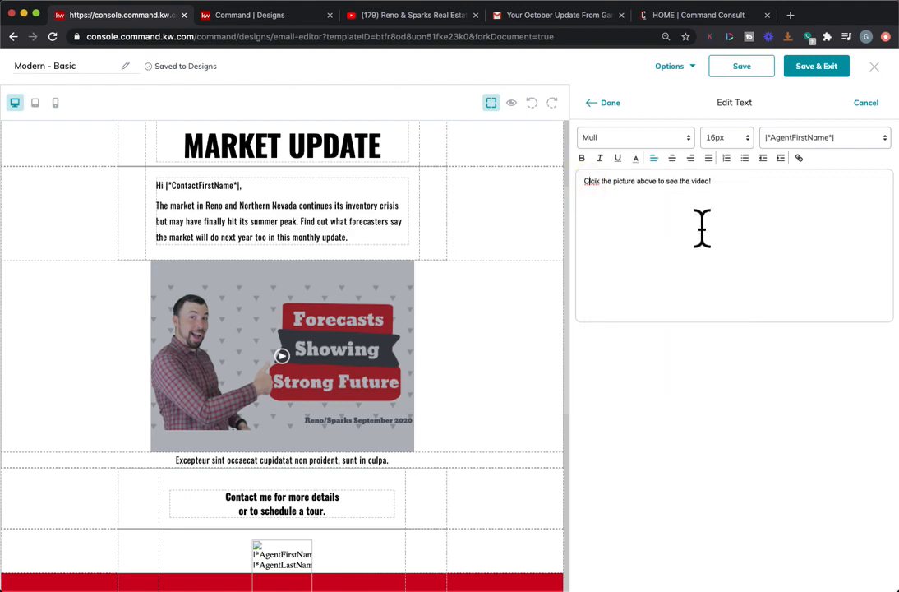
pyautogui.press('BackSpace')
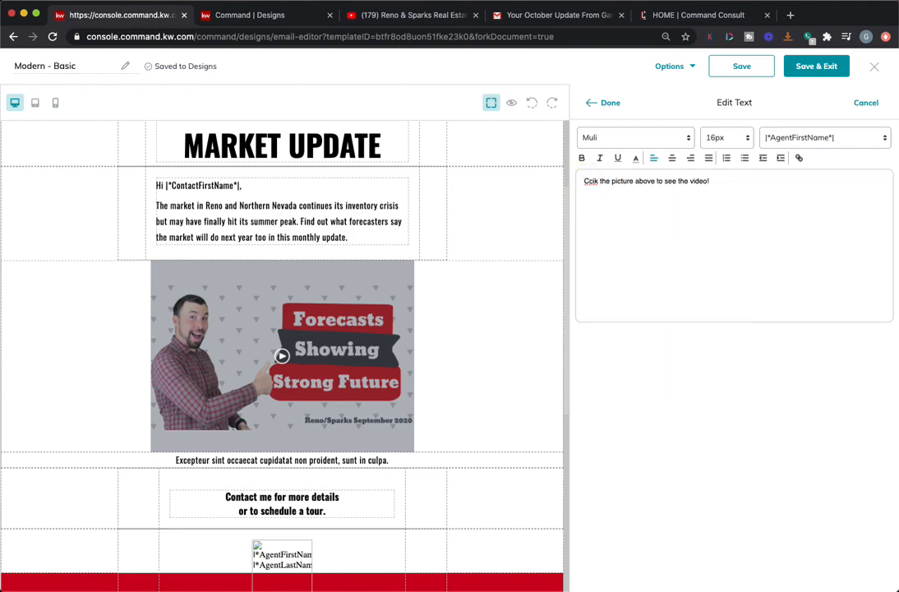
pyautogui.write('li')
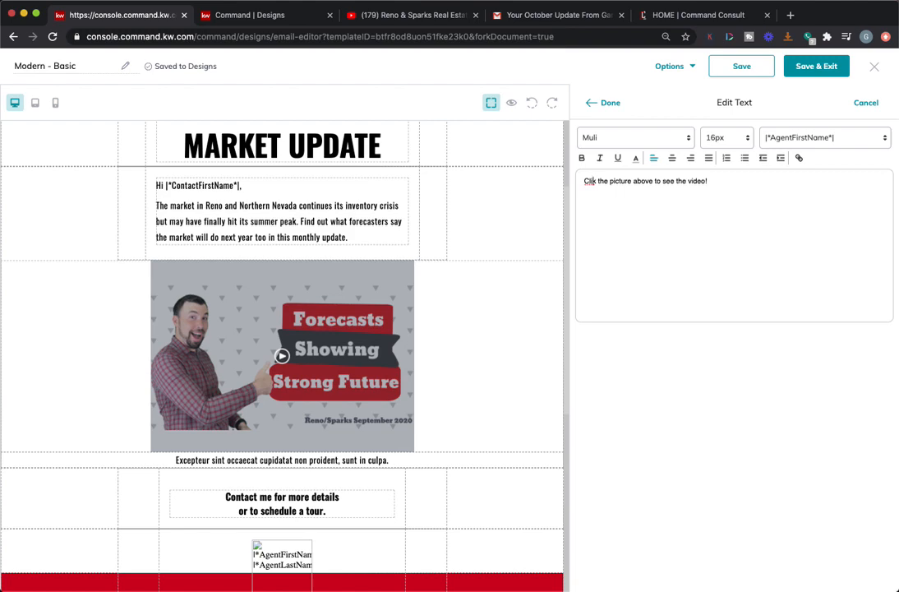
pyautogui.write('ck')
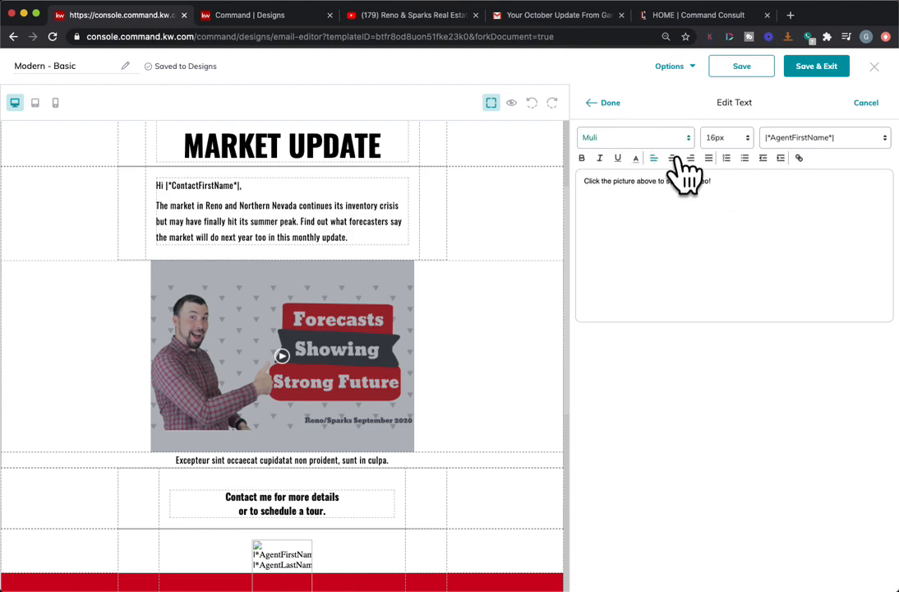
# Step: Center the video caption text and finish the text edit
pyautogui.moveTo(735, 197); pyautogui.dragTo(571, 236)
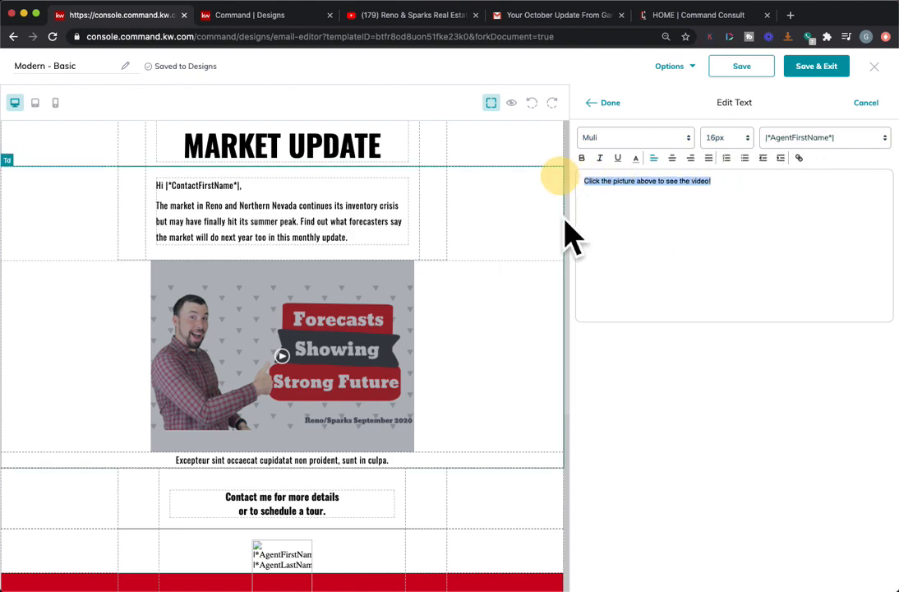
pyautogui.click(671, 158)
pyautogui.click(604, 101)
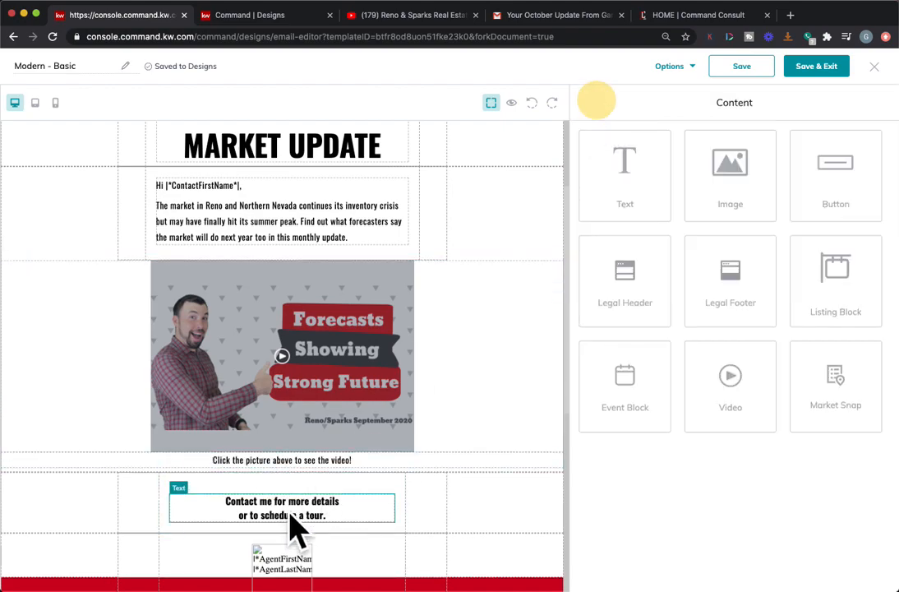
# Step: Check the market center logo in the October update email received in Gmail, and return to the Command email editor
pyautogui.scroll(1, 240, 419)
pyautogui.scroll(3, 222, 407)
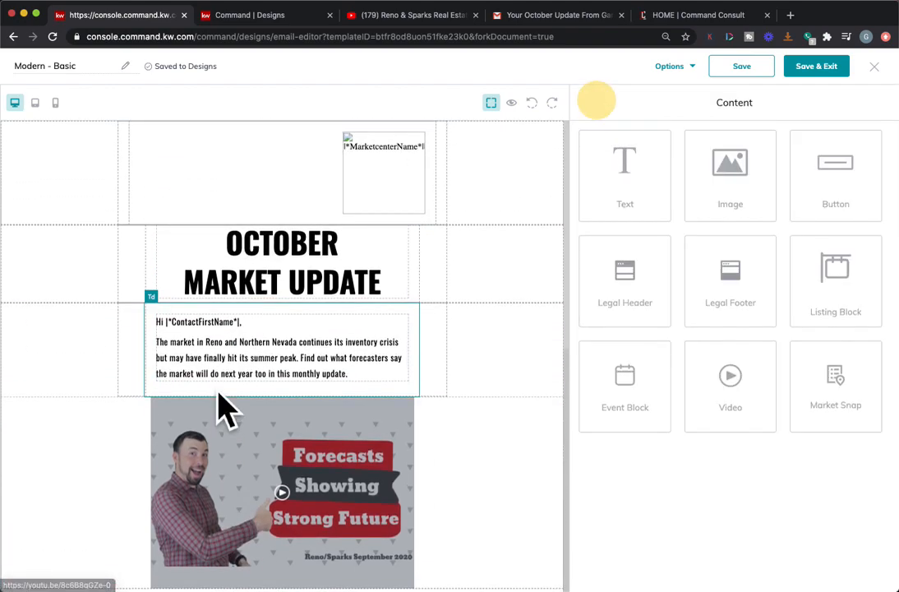
pyautogui.scroll(-5, 224, 401)
pyautogui.scroll(6, 224, 405)
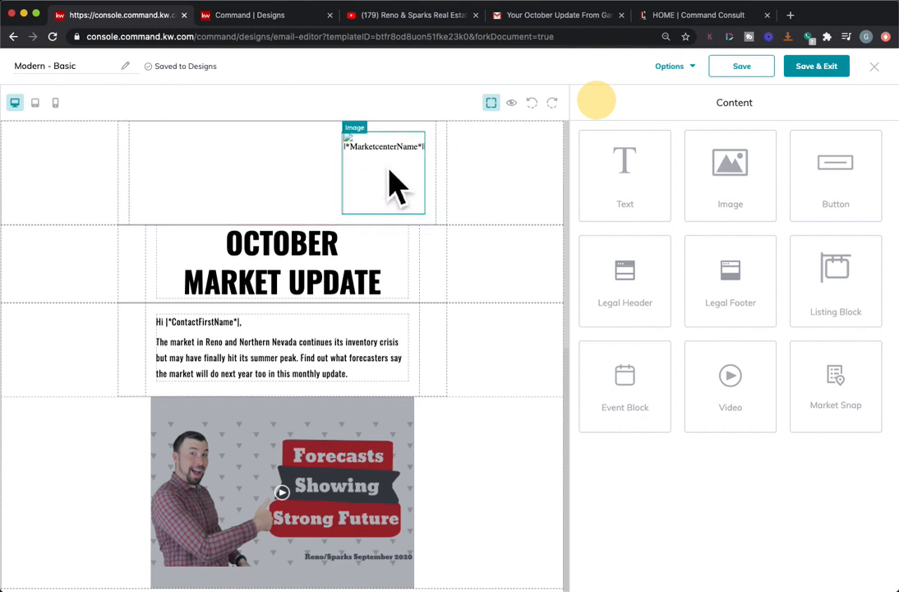
pyautogui.click(567, 18)
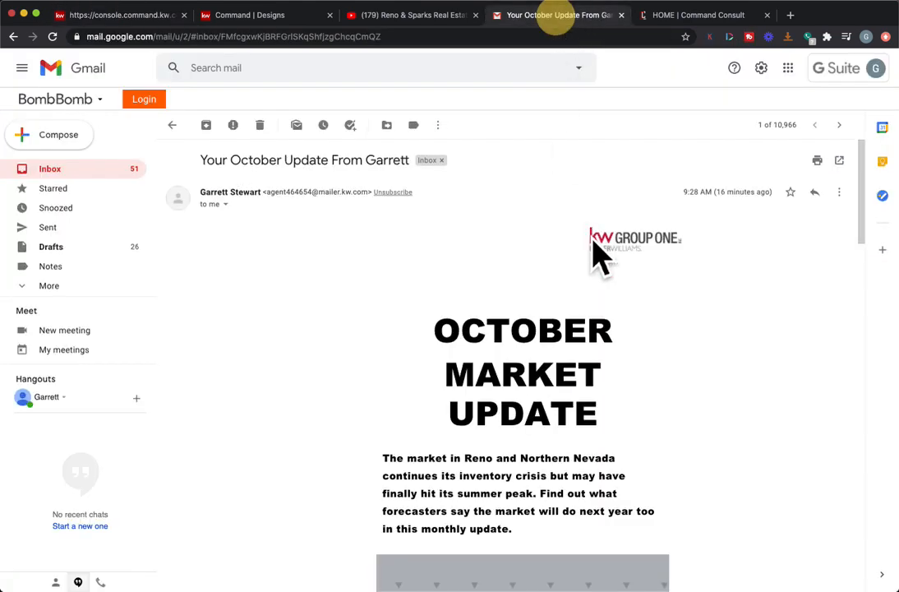
pyautogui.click(123, 21)
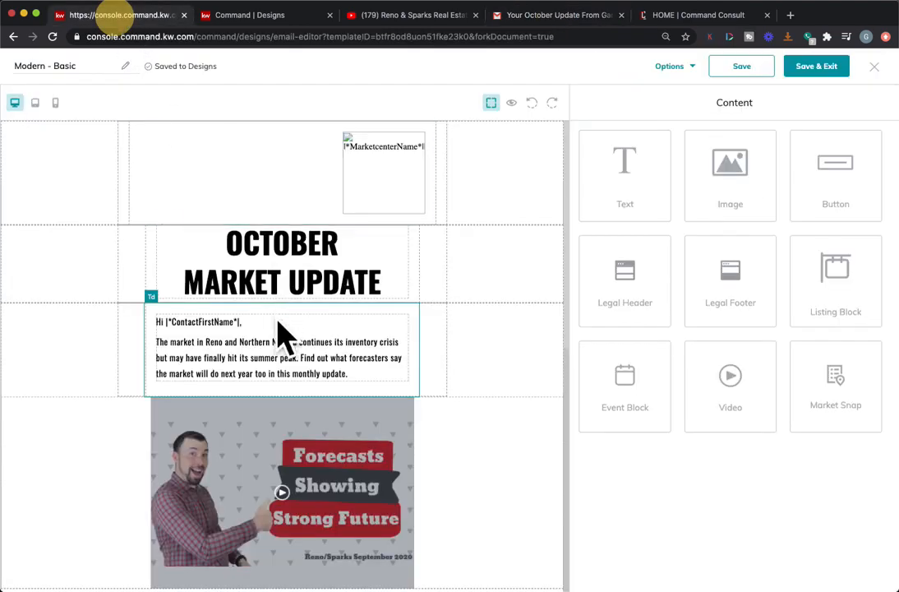
# Step: Open the email's preview and review it from the header logo down to the legal footer
pyautogui.scroll(-1, 289, 445)
pyautogui.click(685, 67)
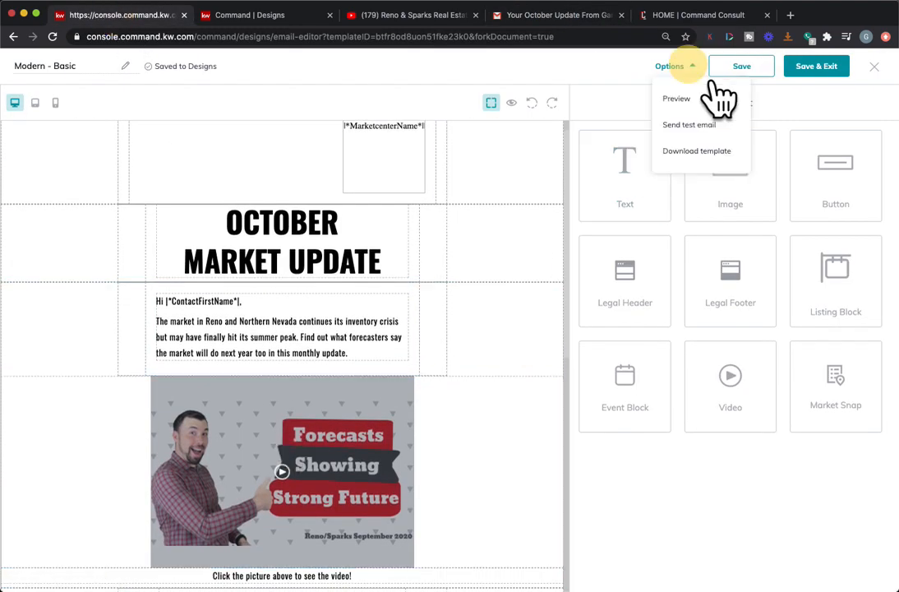
pyautogui.click(677, 97)
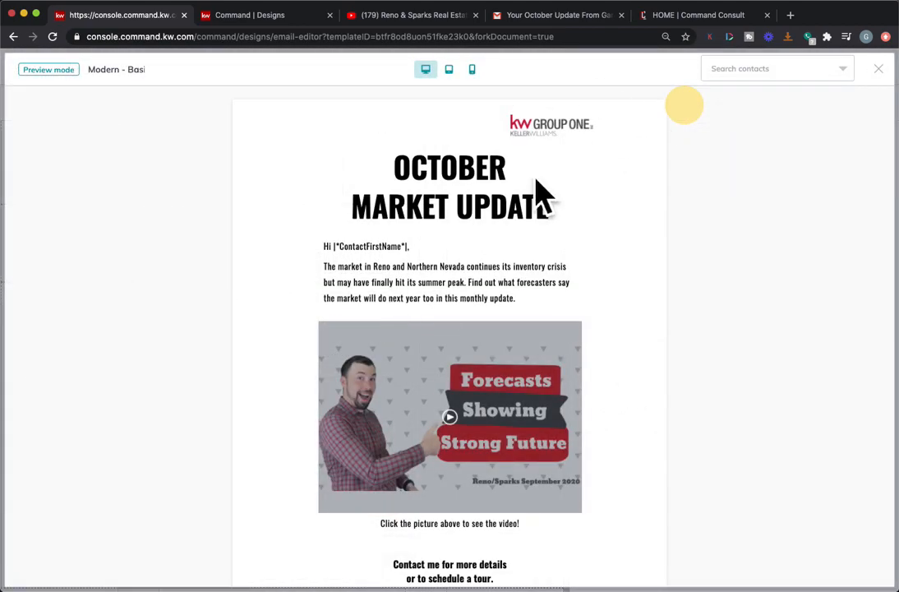
pyautogui.scroll(-1, 493, 193)
pyautogui.scroll(-5, 357, 378)
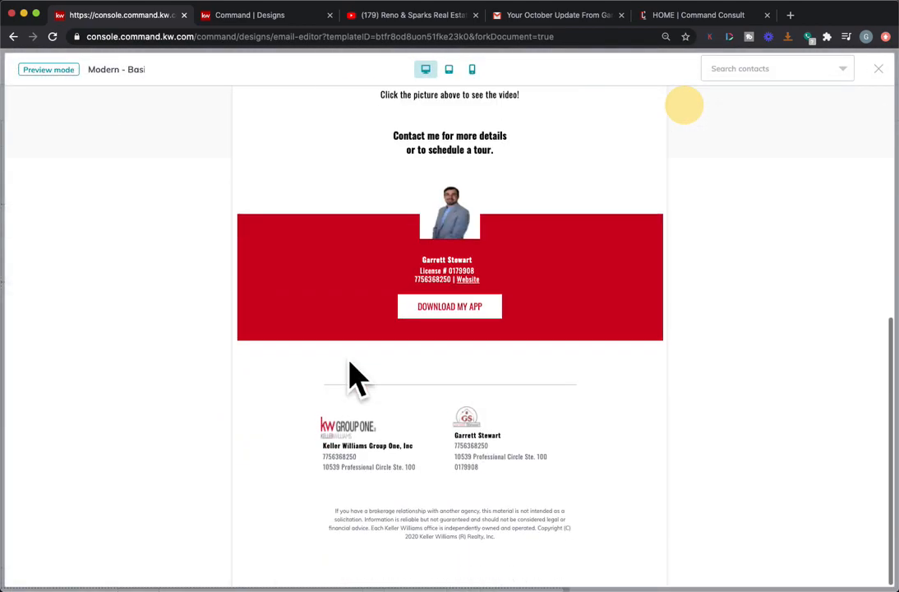
pyautogui.scroll(5, 350, 370)
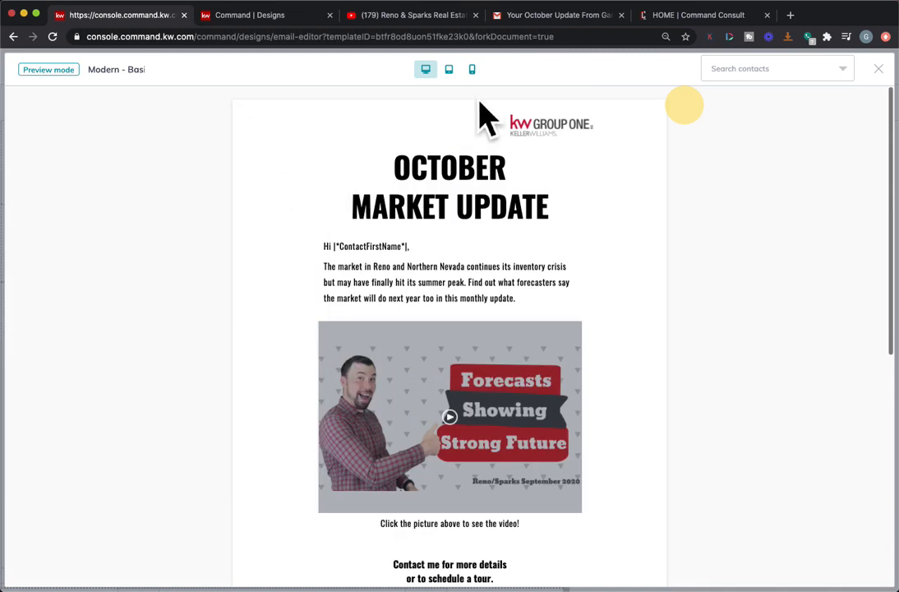
# Step: Search for a contact by first name, preview the email personalized for that contact, and close the preview
pyautogui.click(803, 78)
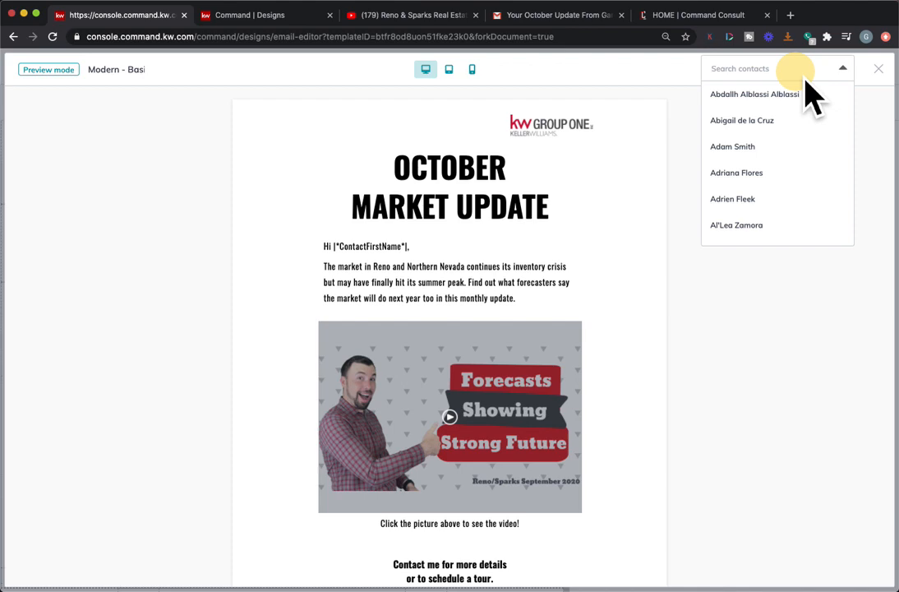
pyautogui.write('gary')
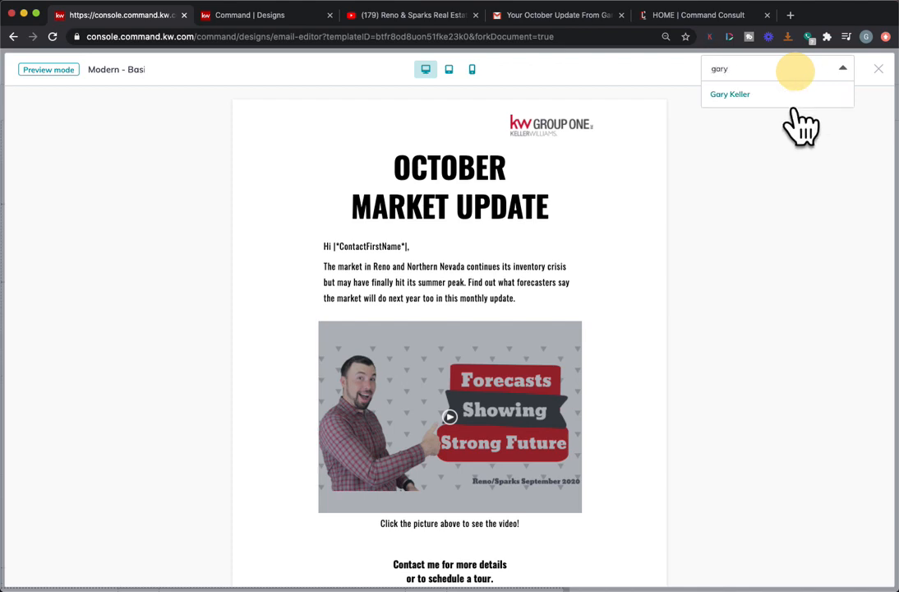
pyautogui.click(770, 93)
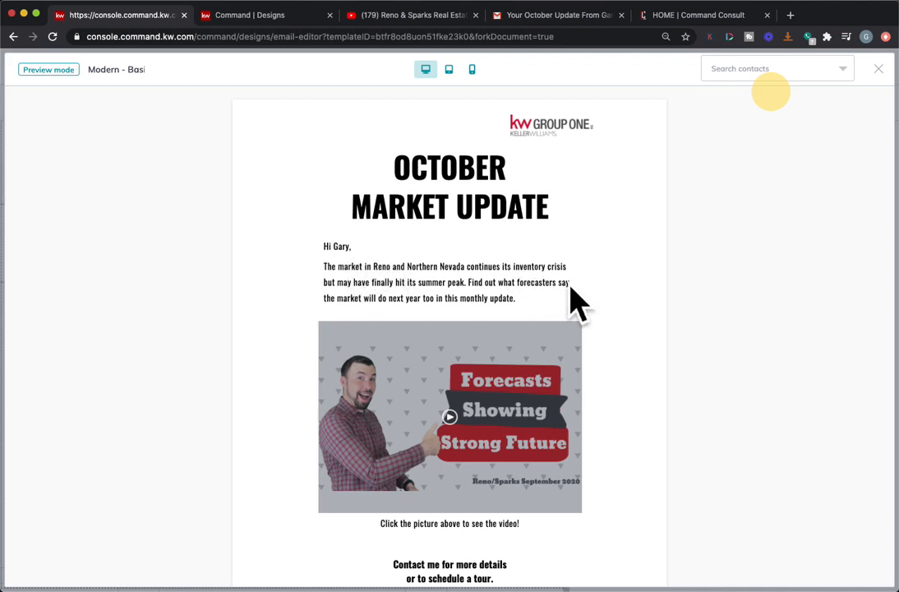
pyautogui.scroll(-1, 567, 337)
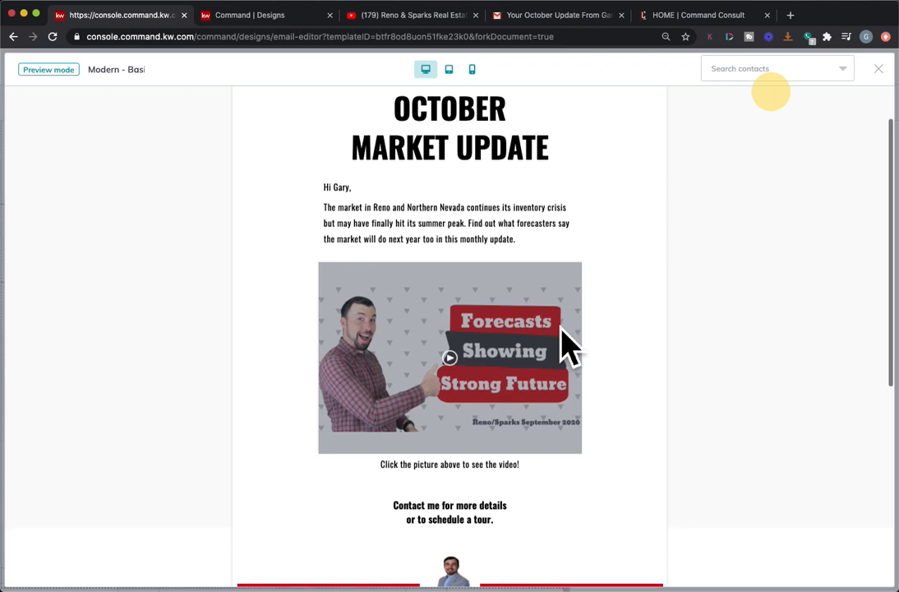
pyautogui.scroll(-3, 568, 346)
pyautogui.scroll(-1, 564, 333)
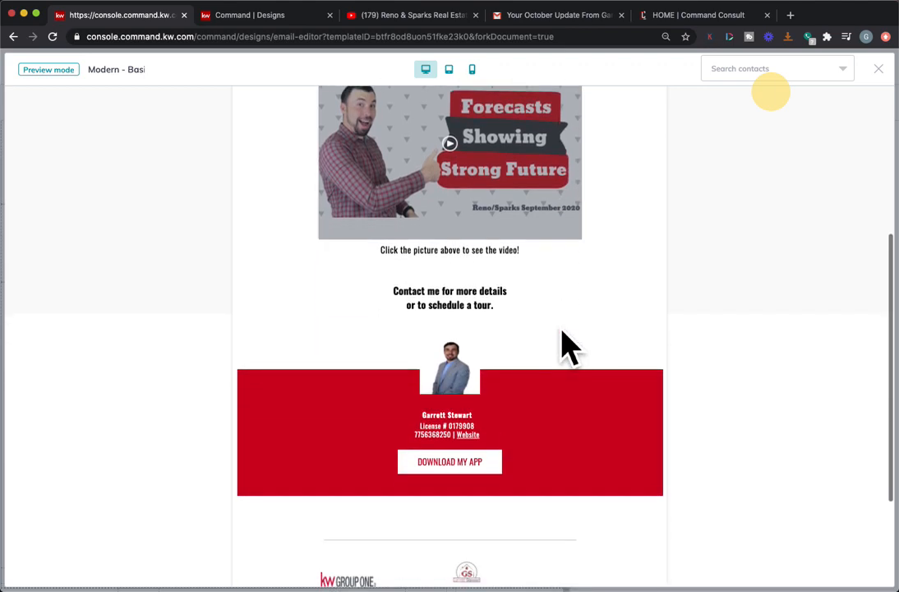
pyautogui.scroll(5, 632, 191)
pyautogui.click(876, 69)
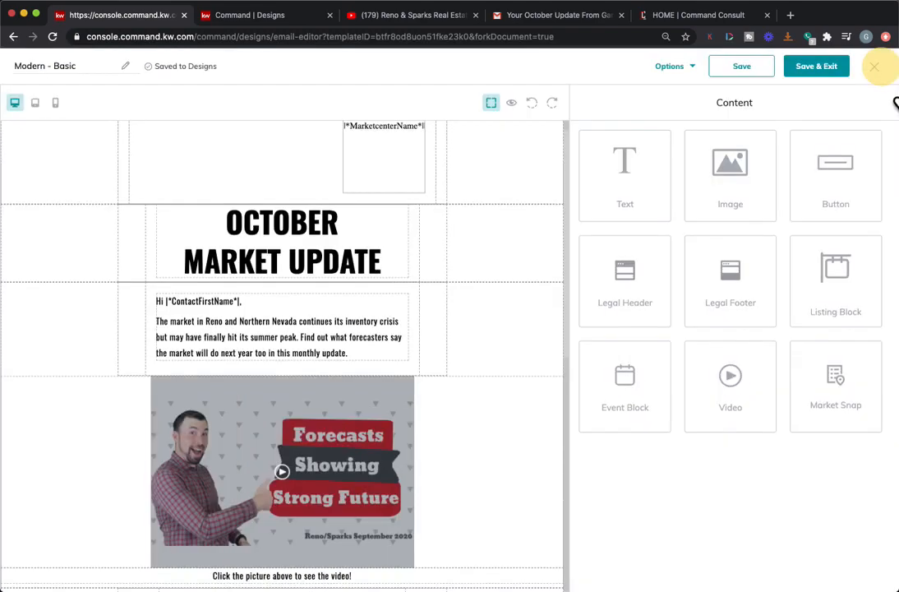
# Step: Add an Event Block between the video caption and the "Contact me for more details" text
pyautogui.scroll(-5, 427, 437)
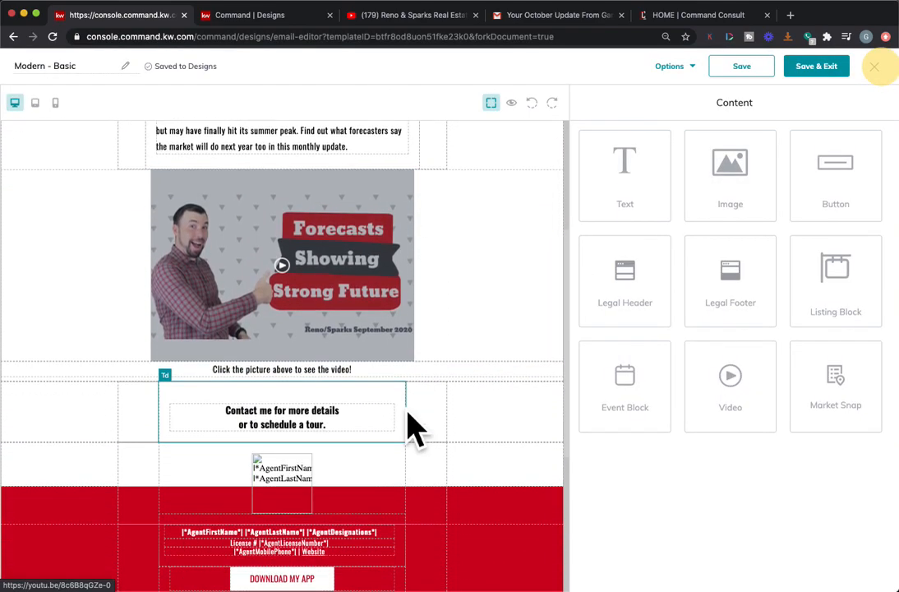
pyautogui.scroll(-1, 411, 427)
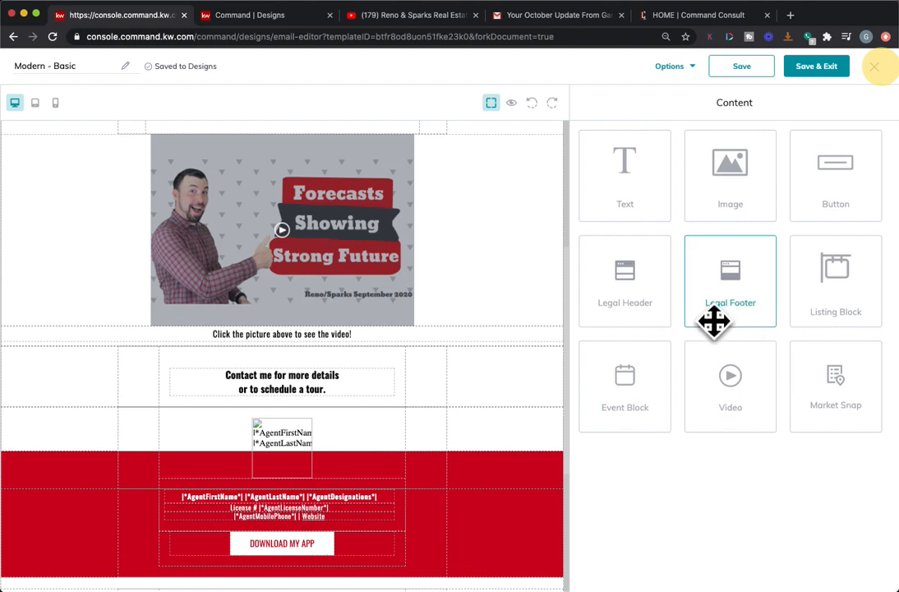
pyautogui.moveTo(645, 401); pyautogui.dragTo(483, 356)
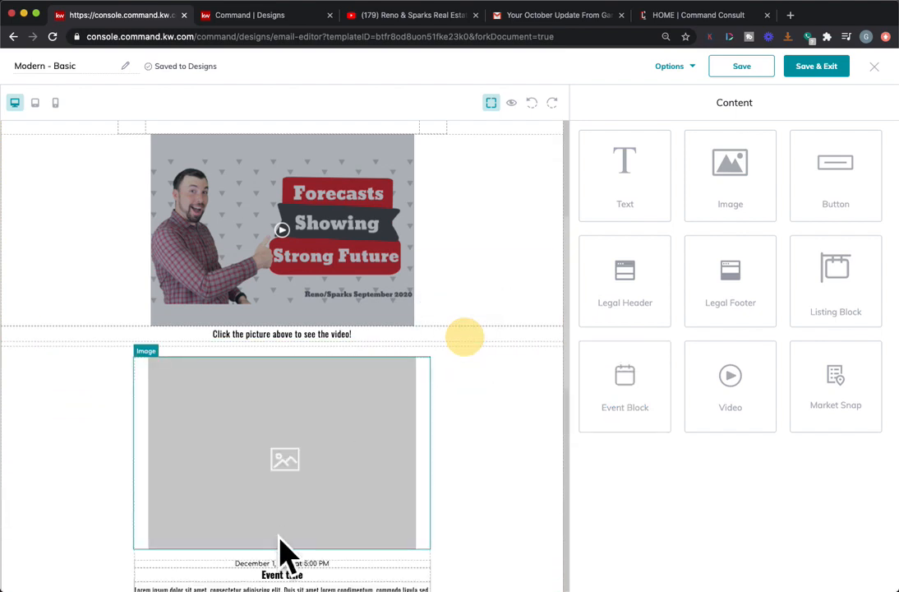
# Step: Replace the event block's placeholder image with the Trunk or Treat picture from the saved images
pyautogui.scroll(-1, 300, 489)
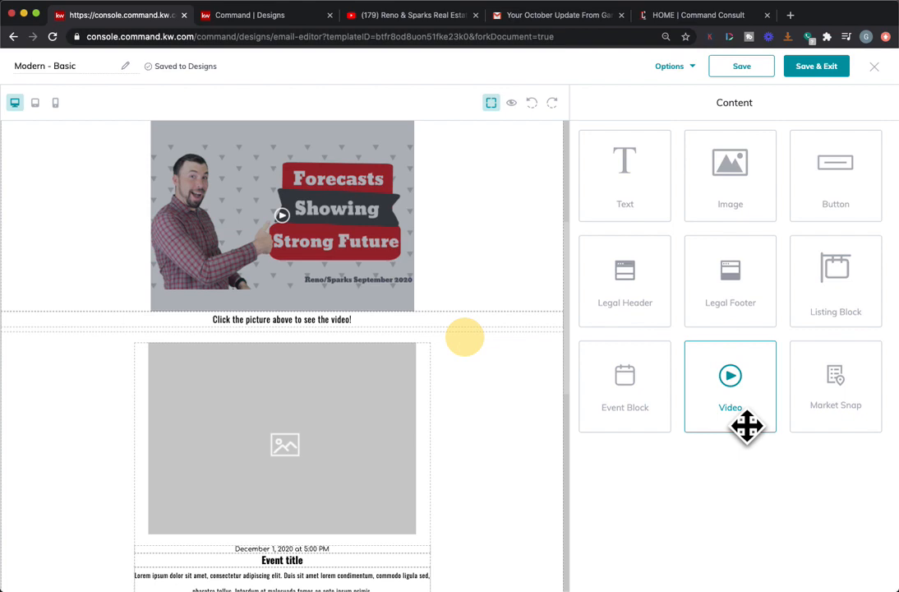
pyautogui.scroll(-1, 420, 529)
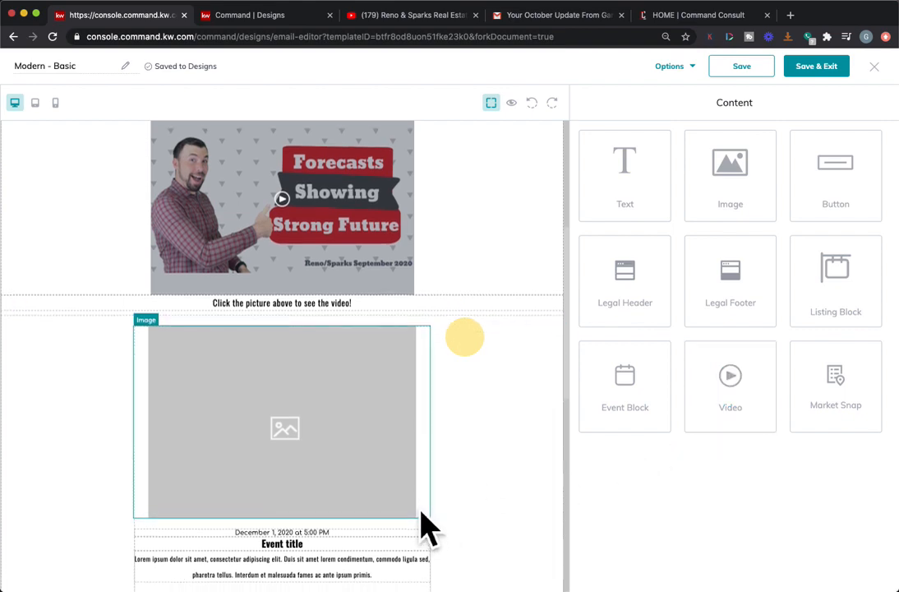
pyautogui.scroll(-1, 426, 528)
pyautogui.scroll(5, 426, 528)
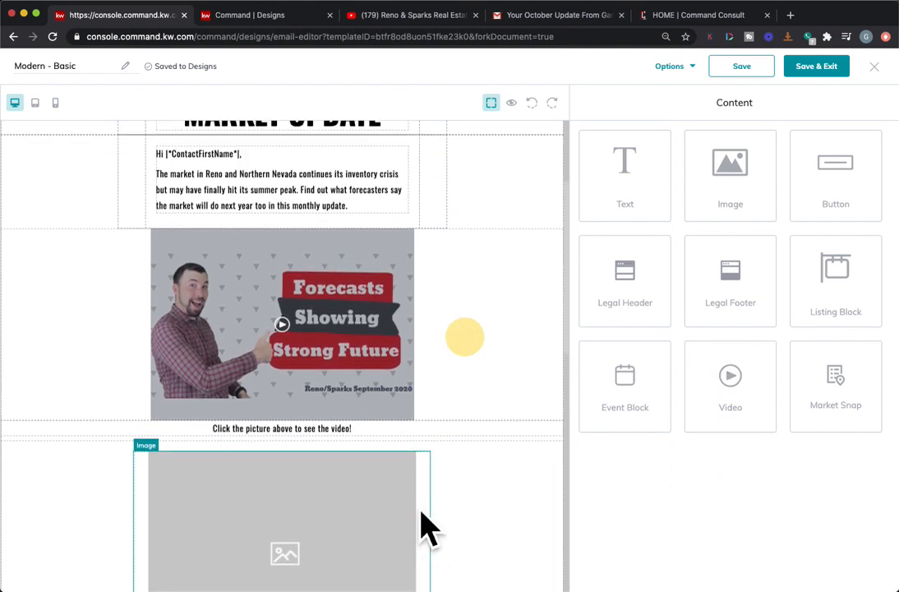
pyautogui.scroll(-7, 425, 529)
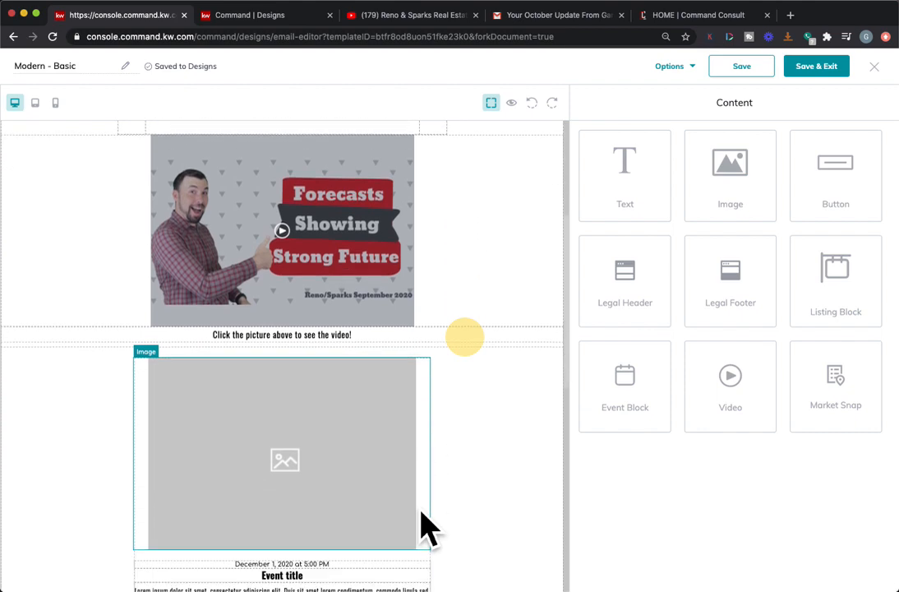
pyautogui.click(260, 378)
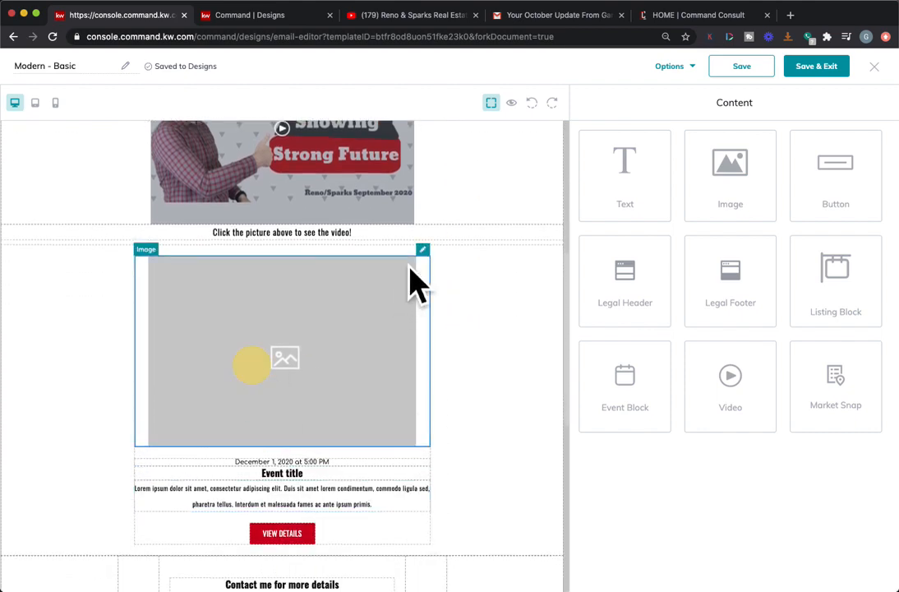
pyautogui.click(422, 249)
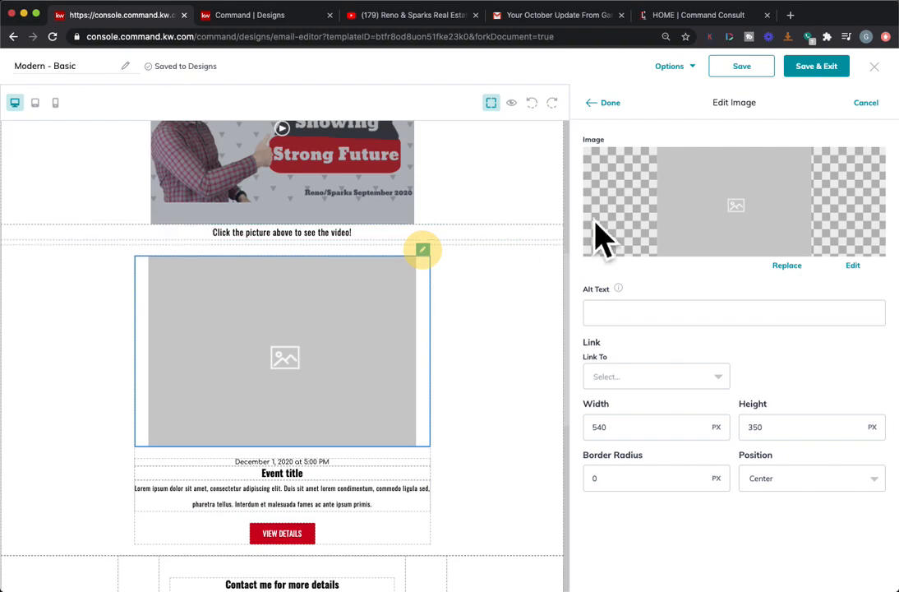
pyautogui.click(786, 265)
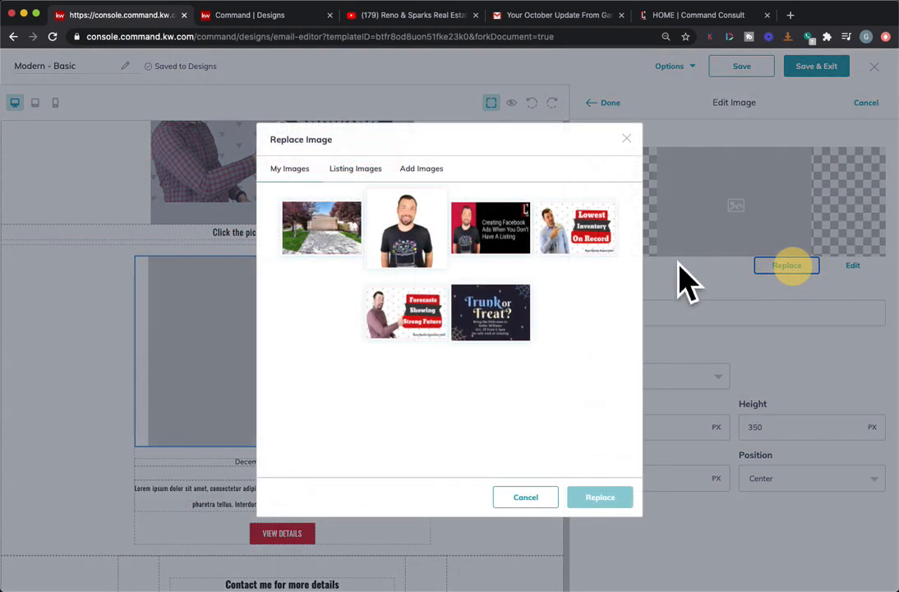
pyautogui.click(513, 327)
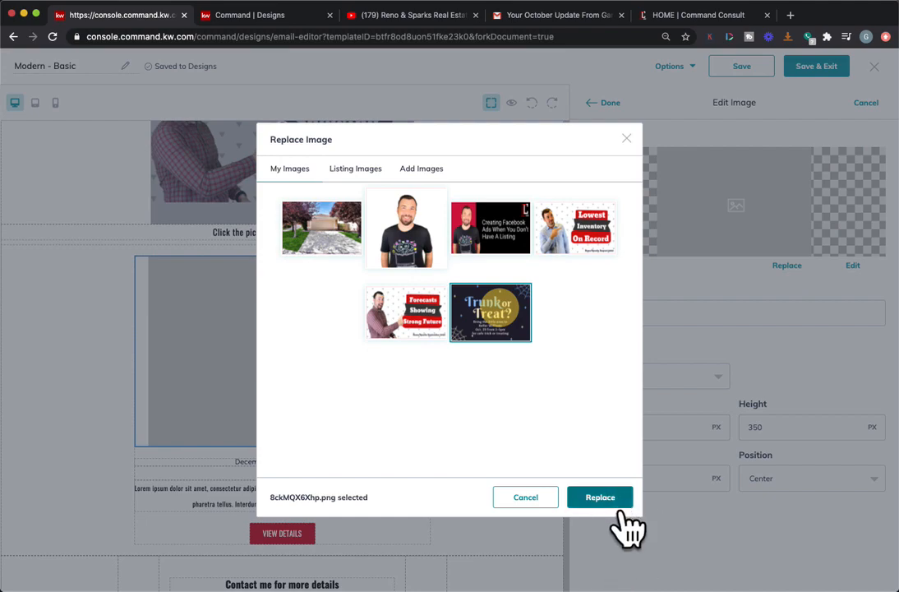
pyautogui.click(599, 496)
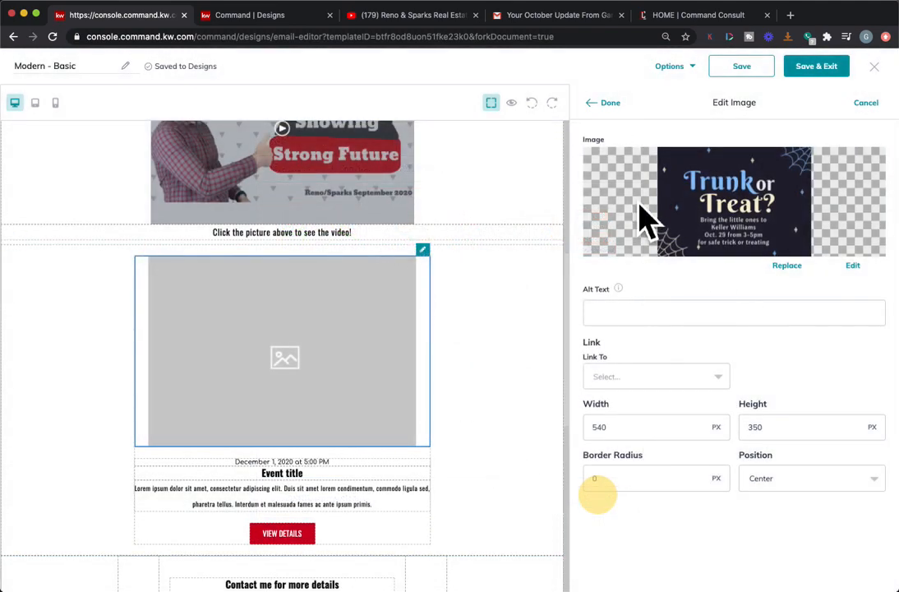
# Step: Link the event image to the Trunk or Treat landing page and finish editing the image
pyautogui.click(664, 377)
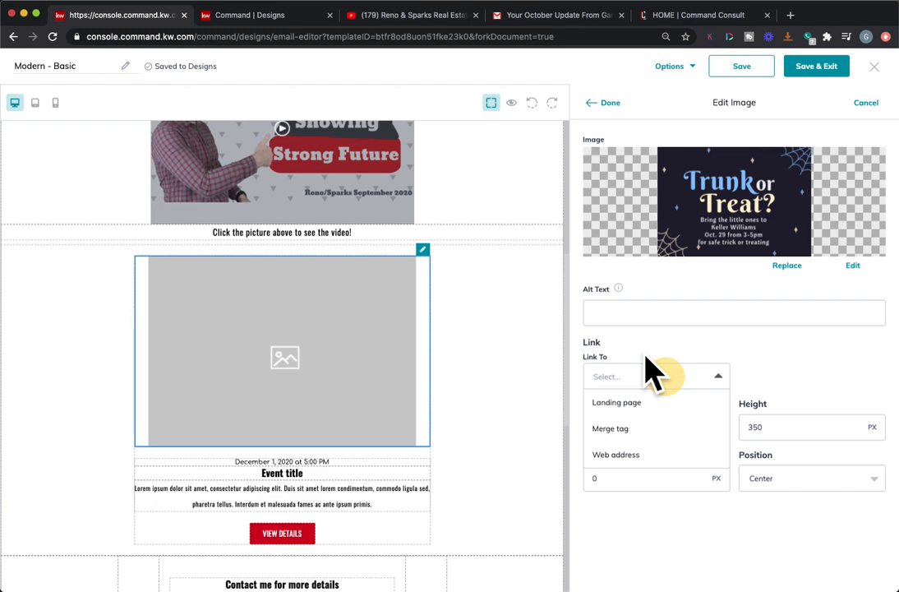
pyautogui.click(641, 402)
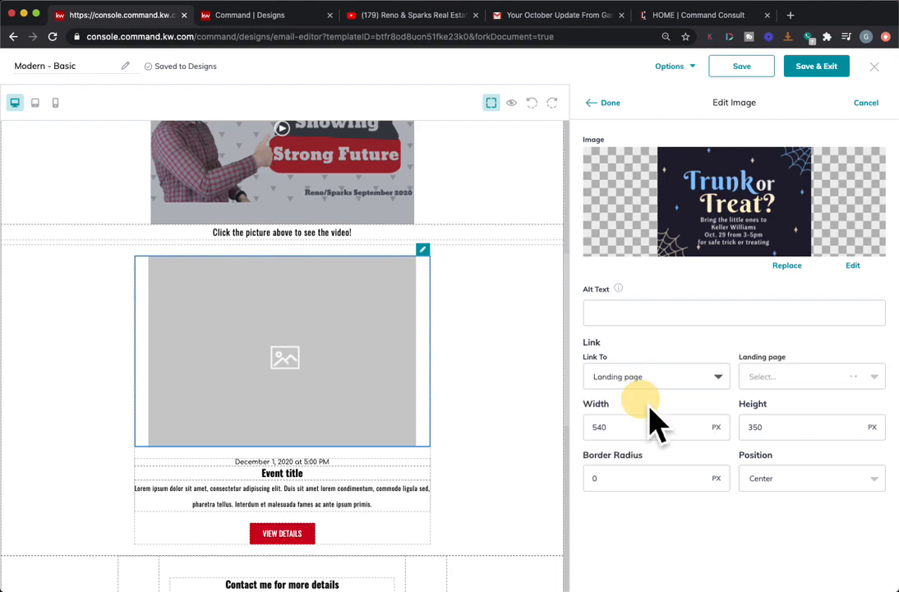
pyautogui.click(814, 380)
pyautogui.write('trun')
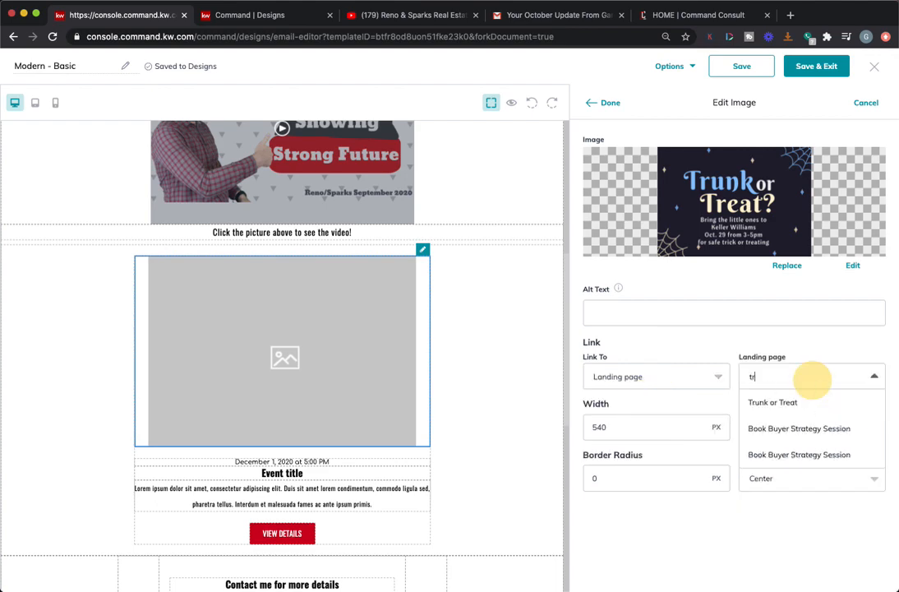
pyautogui.click(810, 406)
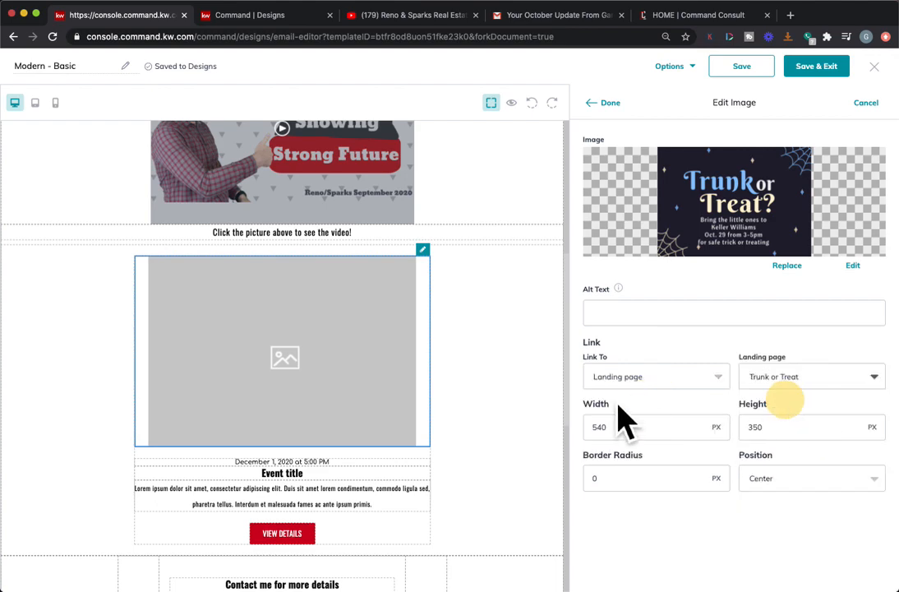
pyautogui.click(667, 347)
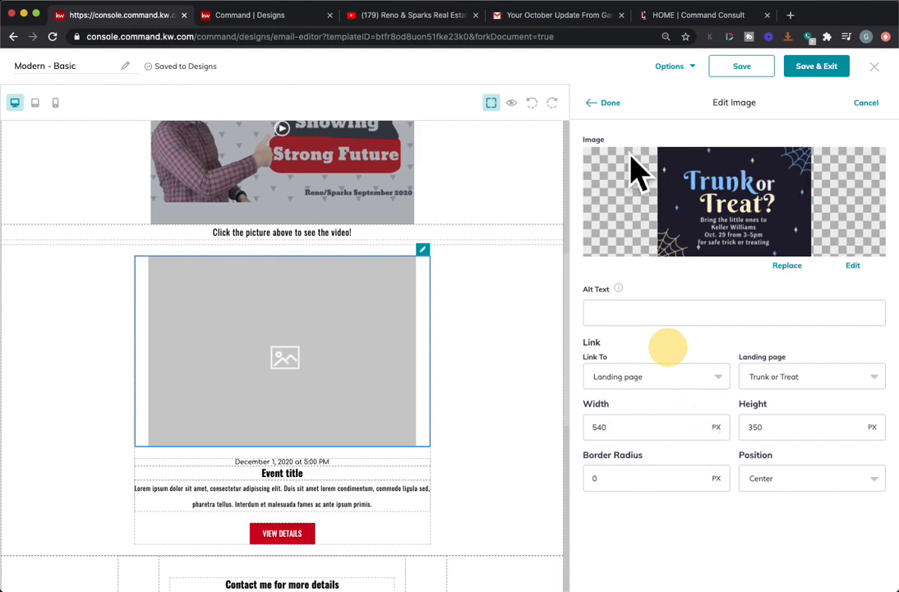
pyautogui.click(598, 102)
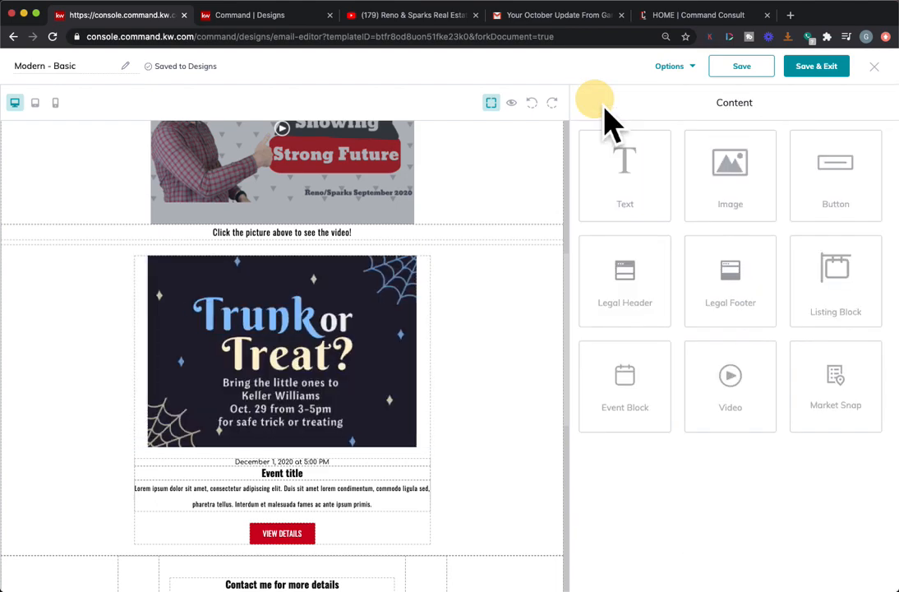
# Step: Change the event block's date line to "October 29th, 3-5pm"
pyautogui.scroll(-2, 327, 398)
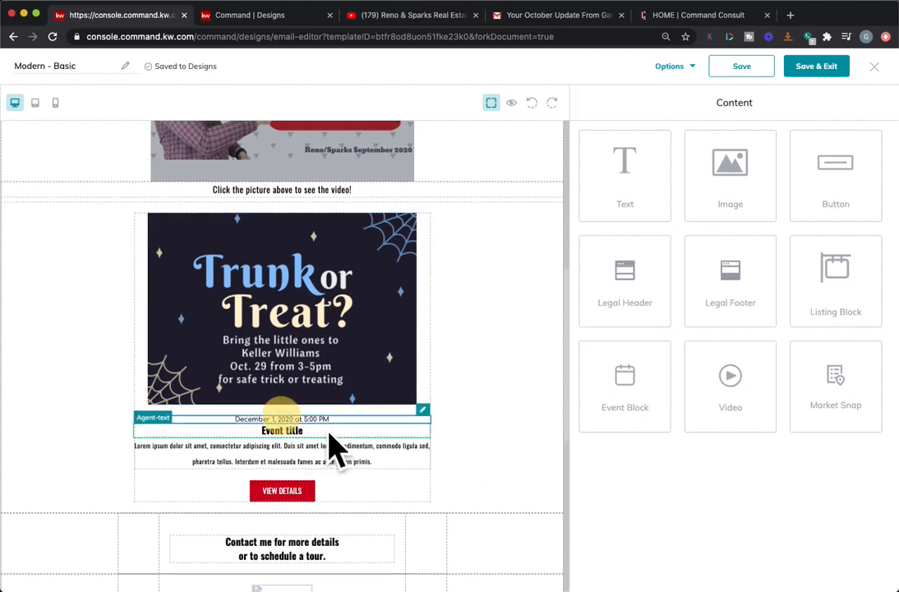
pyautogui.click(421, 410)
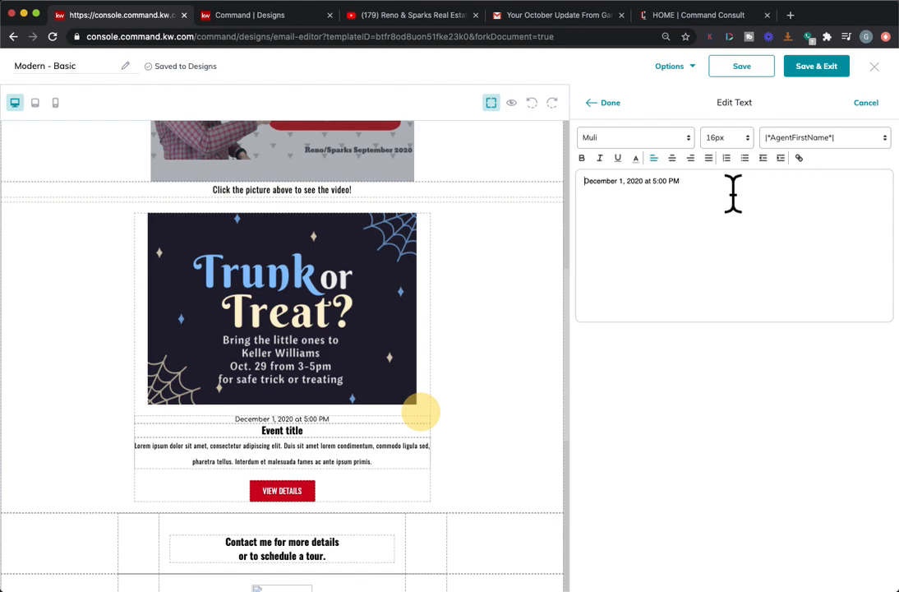
pyautogui.moveTo(733, 193); pyautogui.dragTo(602, 181)
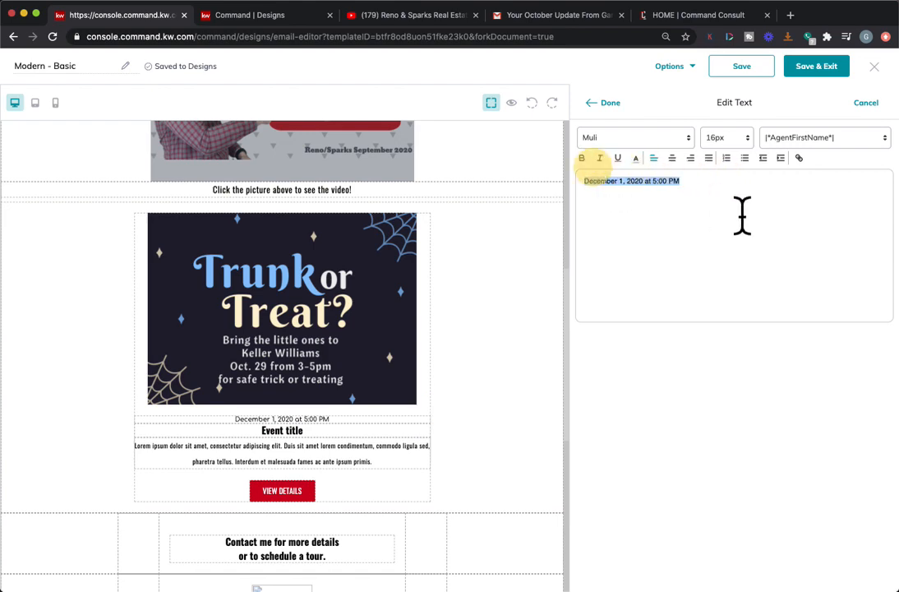
pyautogui.write('October 29th, 3-5pm')
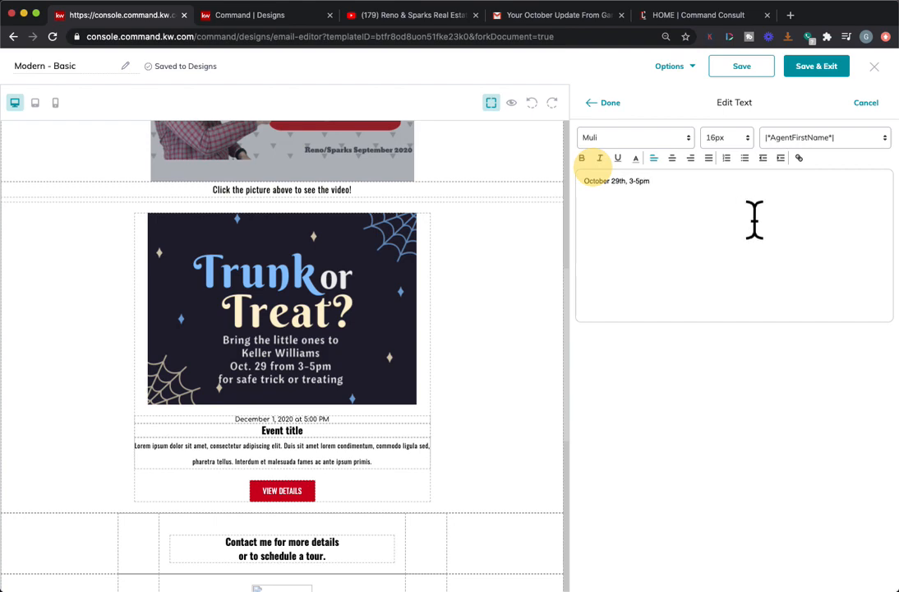
pyautogui.click(594, 102)
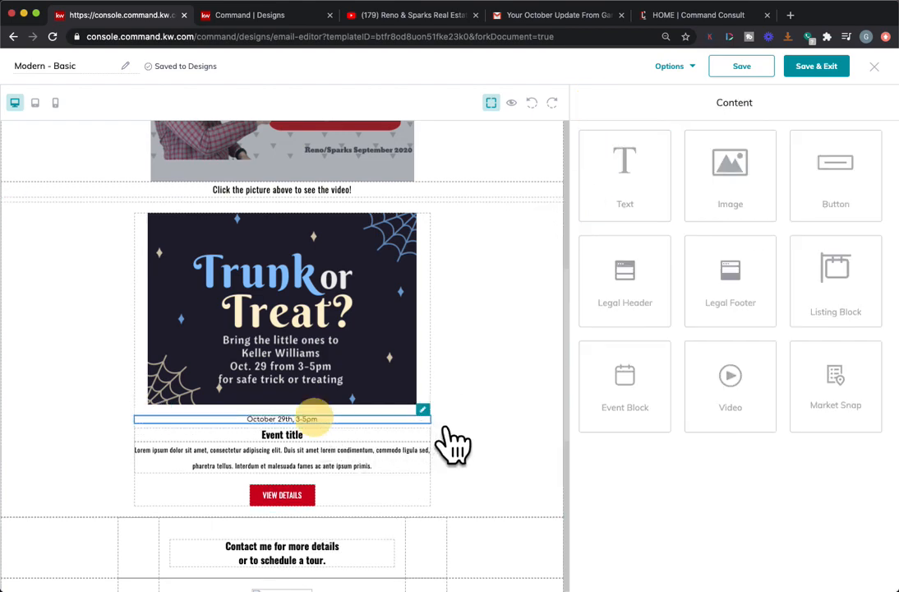
# Step: Set the font size of the event's date line to 20px
pyautogui.click(422, 408)
pyautogui.moveTo(700, 195); pyautogui.dragTo(588, 201)
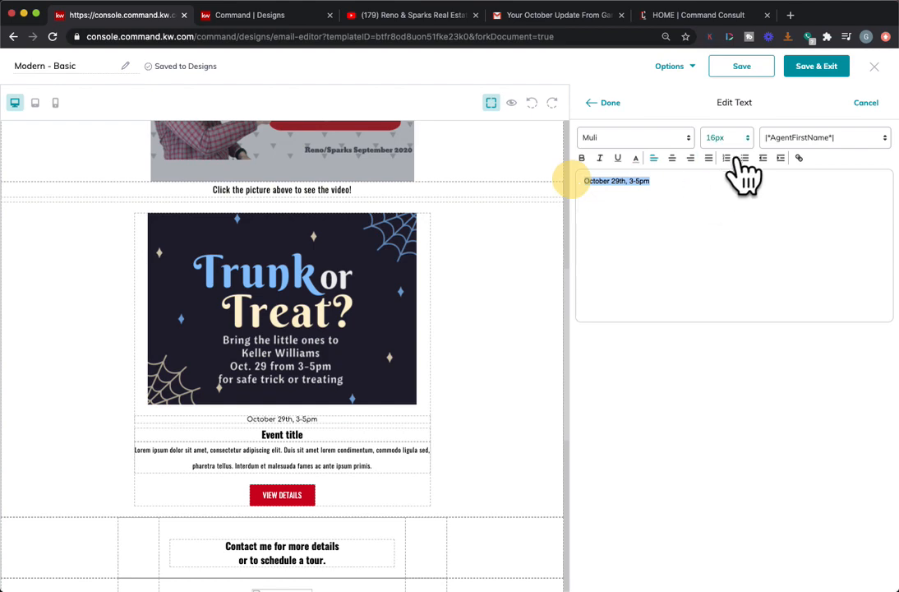
pyautogui.click(721, 138)
pyautogui.click(727, 240)
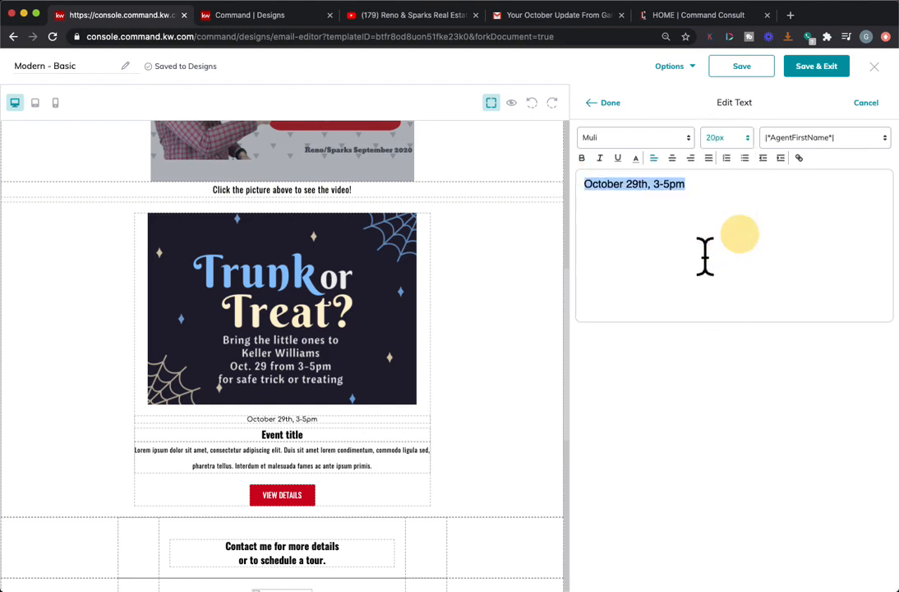
pyautogui.click(598, 101)
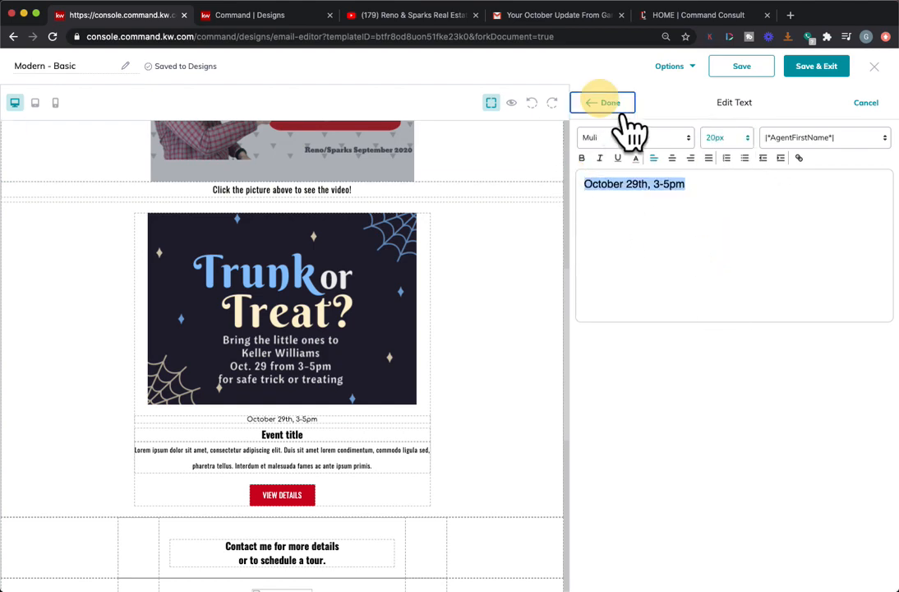
# Step: Replace the event title placeholder with "Trunk or Treat!"
pyautogui.click(321, 443)
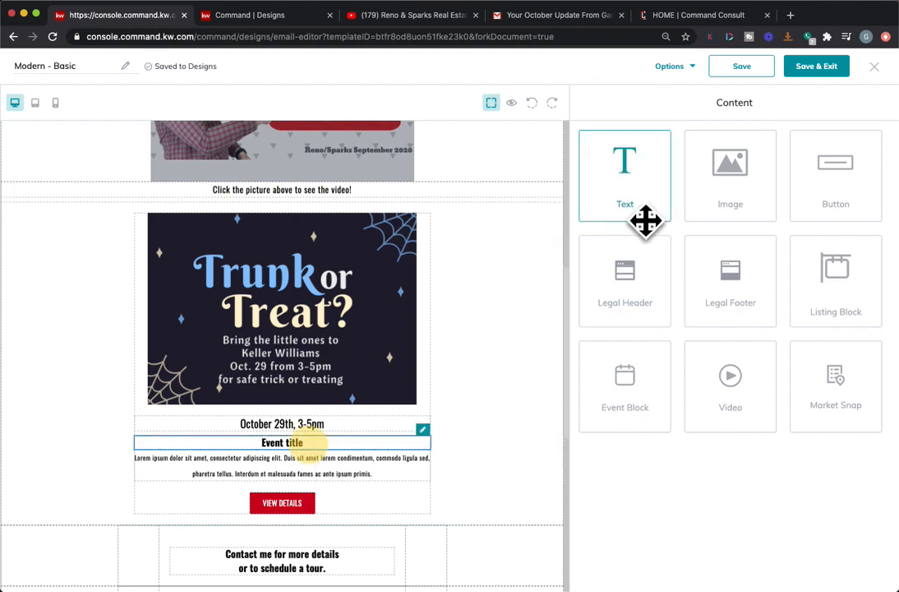
pyautogui.click(421, 428)
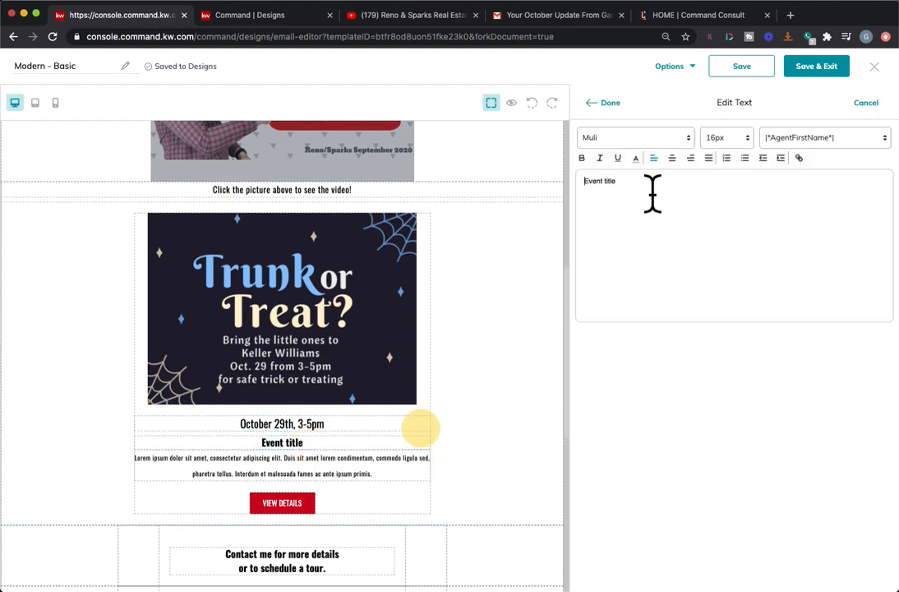
pyautogui.moveTo(653, 194); pyautogui.dragTo(548, 207)
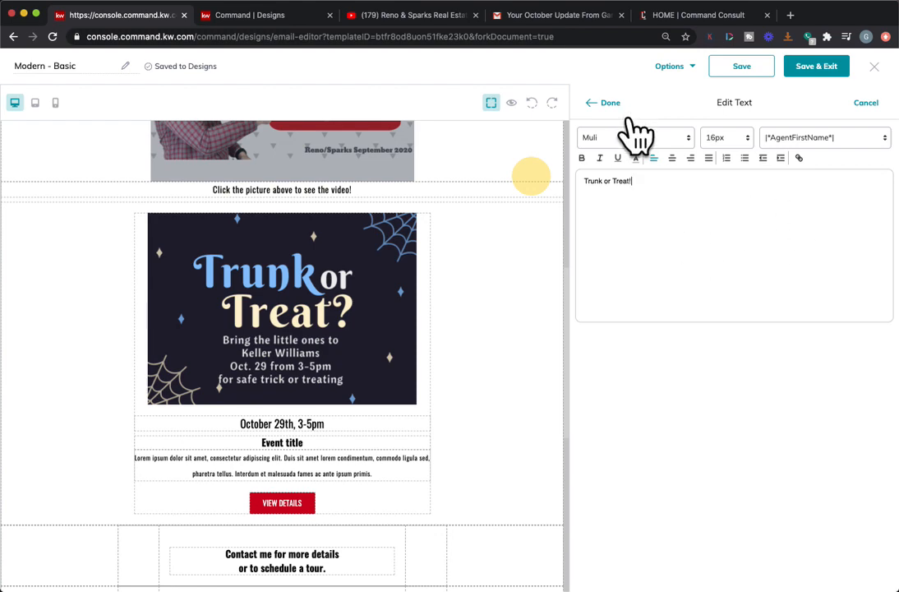
pyautogui.click(604, 102)
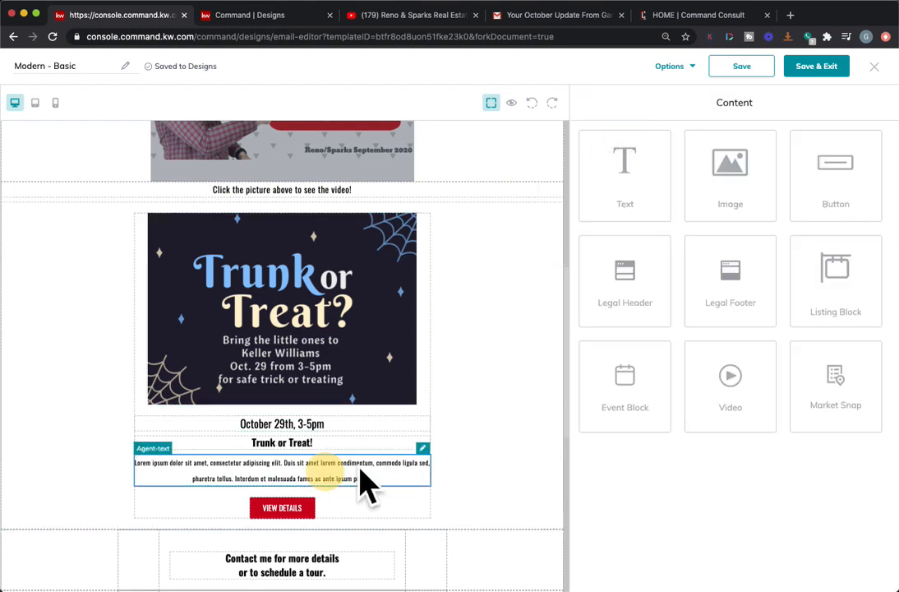
# Step: Replace the event's lorem ipsum description with "Bring the kids for this great family event that is all outside and socially distanced."
pyautogui.click(443, 468)
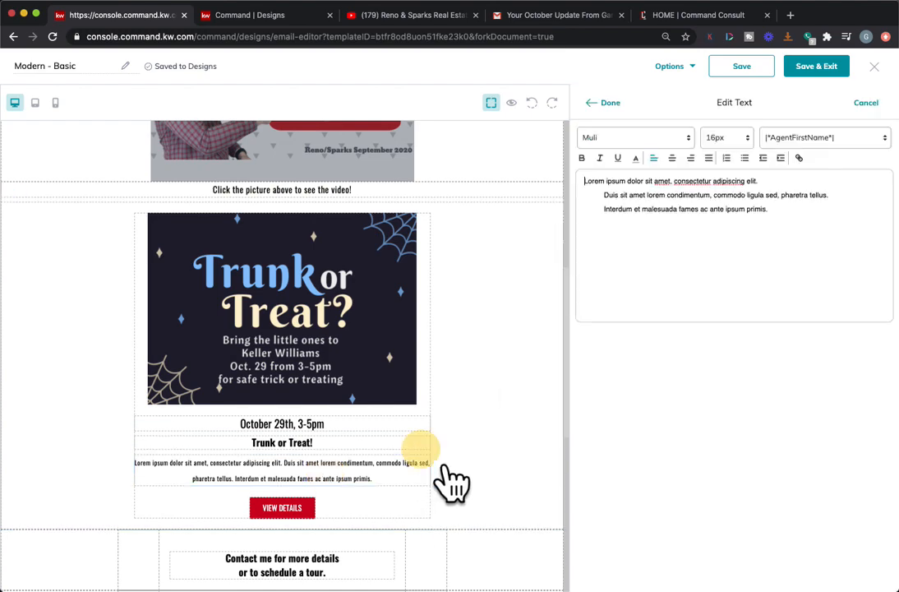
pyautogui.moveTo(808, 222); pyautogui.dragTo(586, 180)
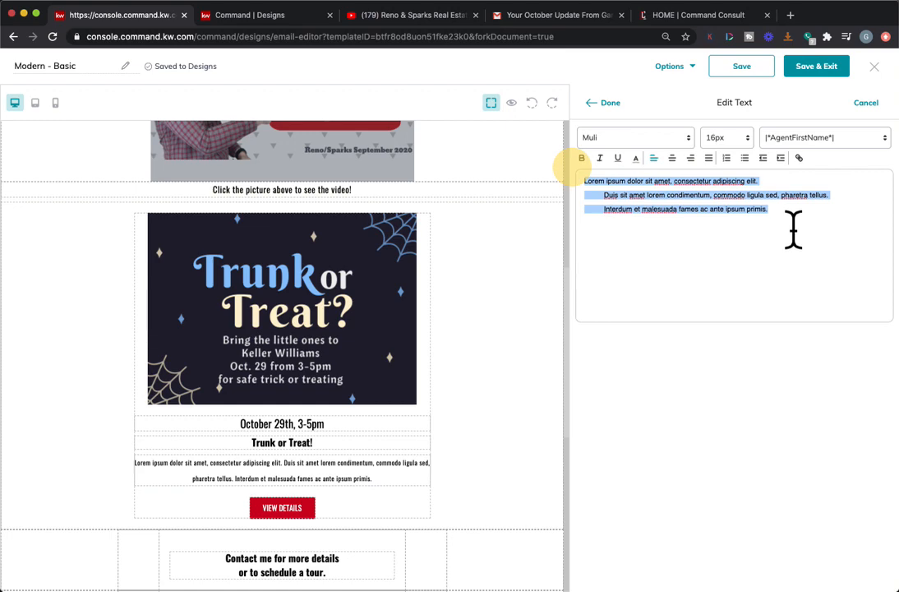
pyautogui.write('Bring the k')
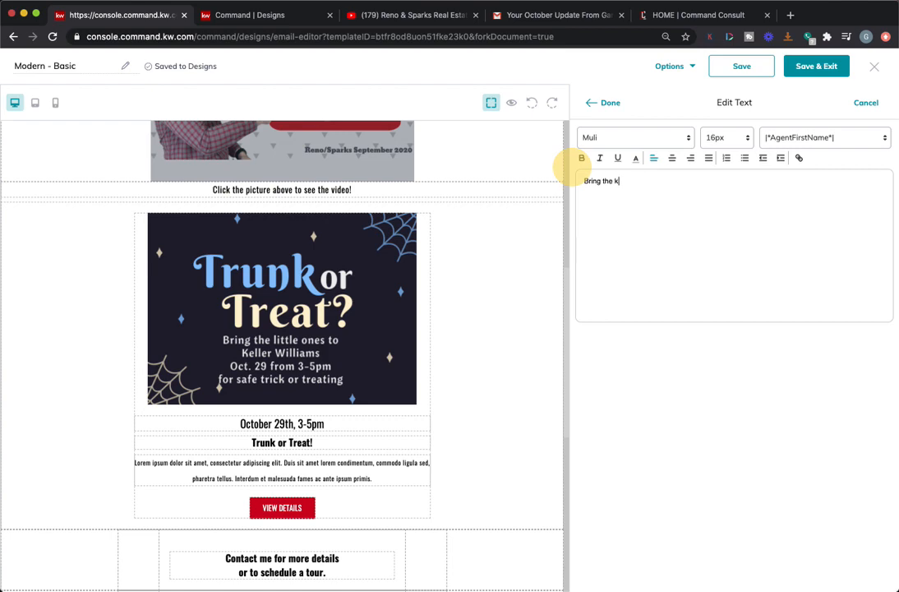
pyautogui.write('ids for this great family event that is all outside')
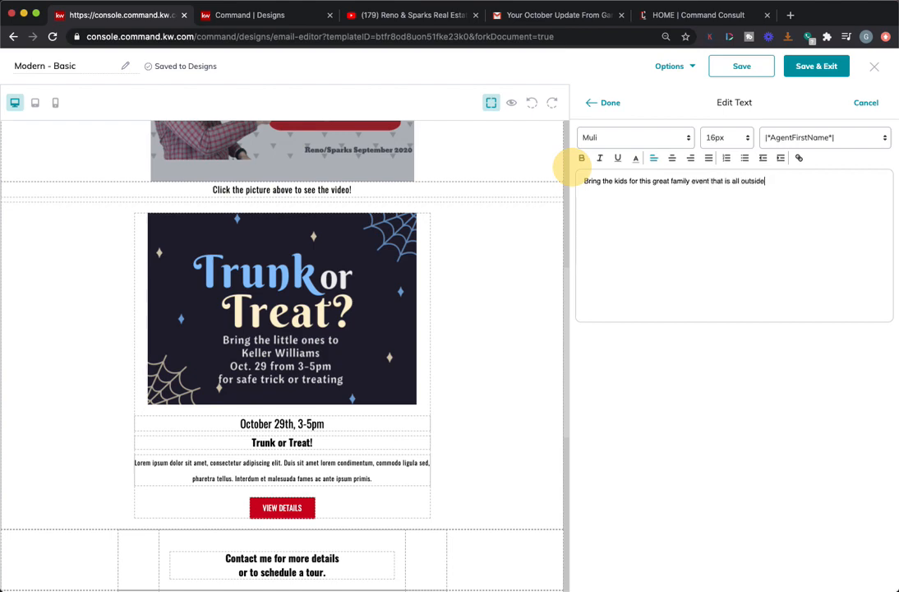
pyautogui.write(' and socially distanced. Candy w')
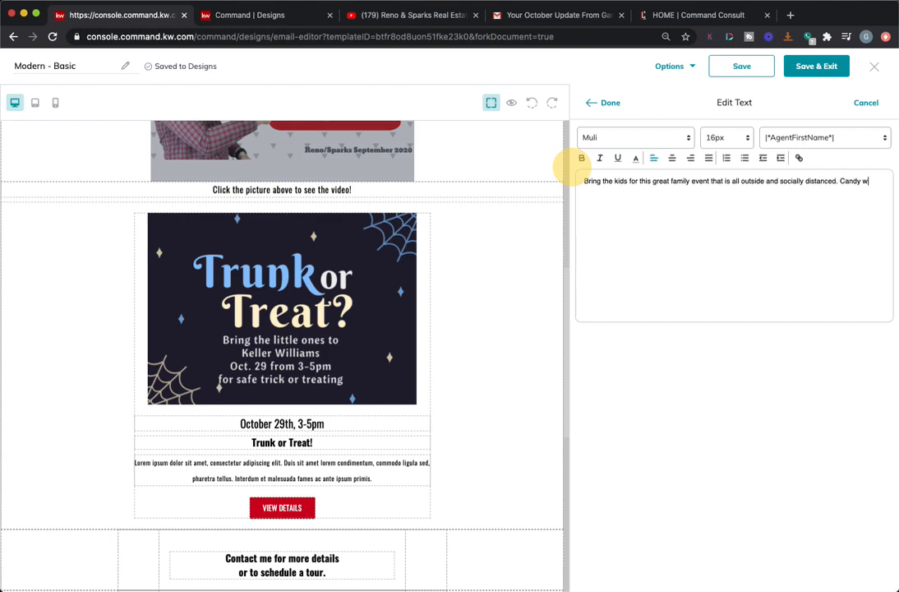
# Step: Extend the event description with "Candy will be given out from the decorated trunks of our office staff and agents. RSVP Below."
pyautogui.write('ill be given out from the deco')
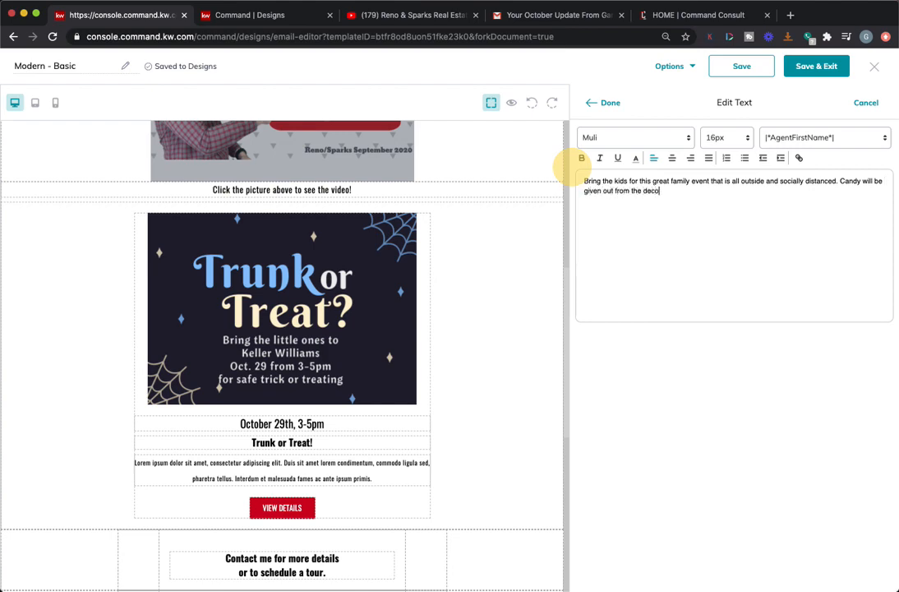
pyautogui.write('rated trunks of our office sta')
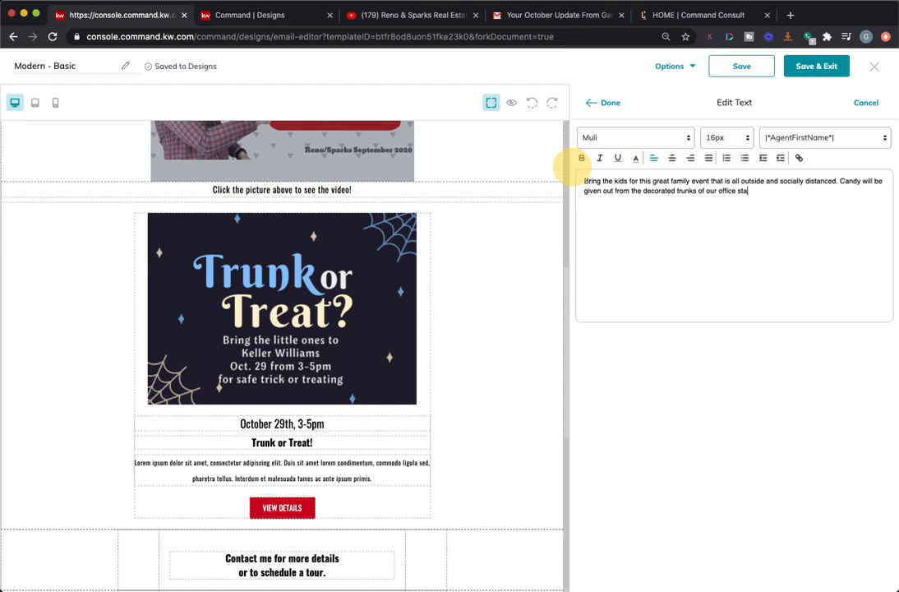
pyautogui.write('ff and agents.')
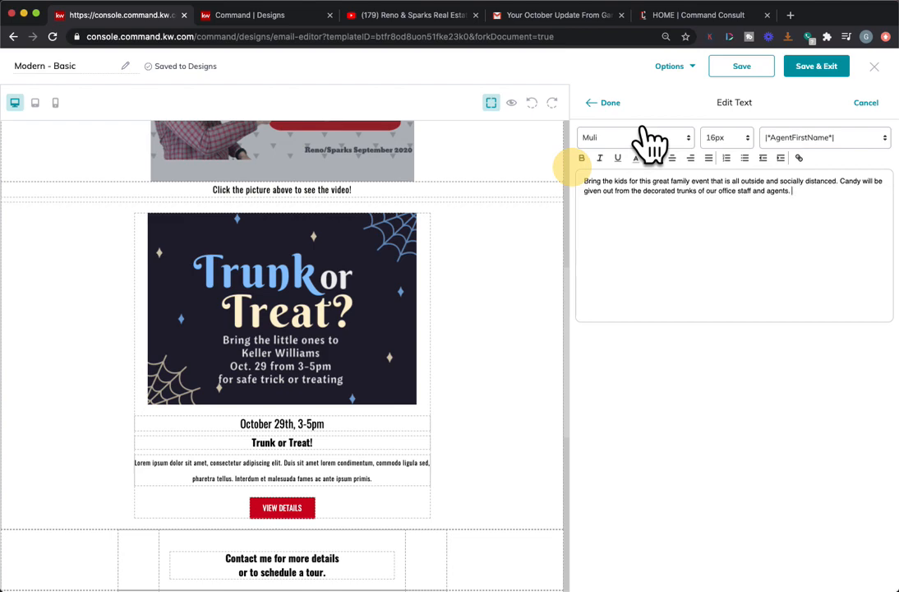
pyautogui.write(' R')
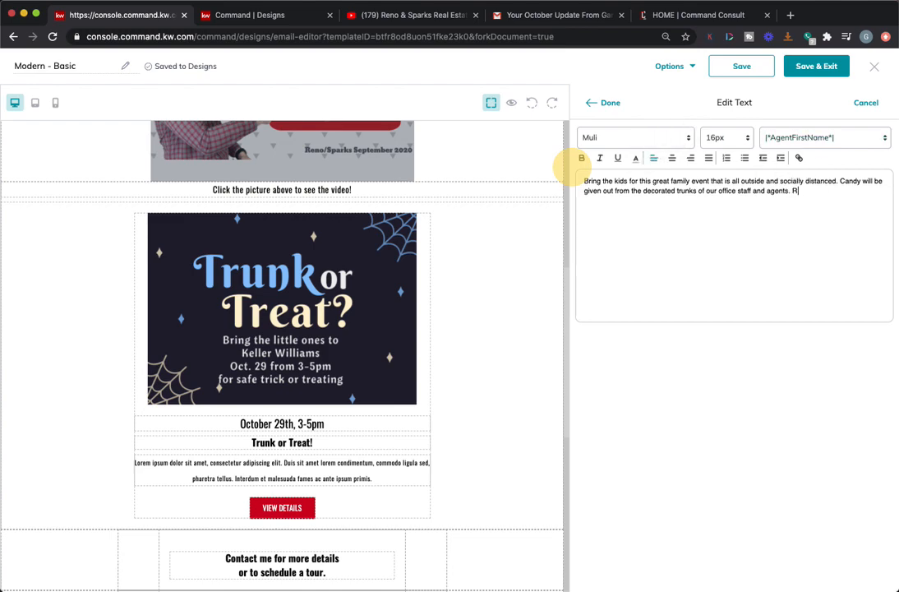
pyautogui.write('SVP Below.')
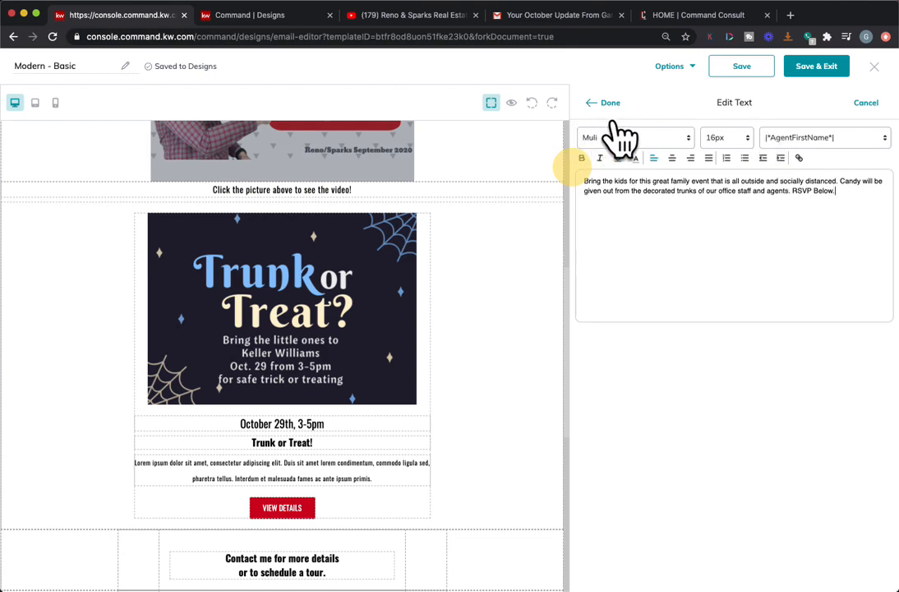
pyautogui.click(606, 102)
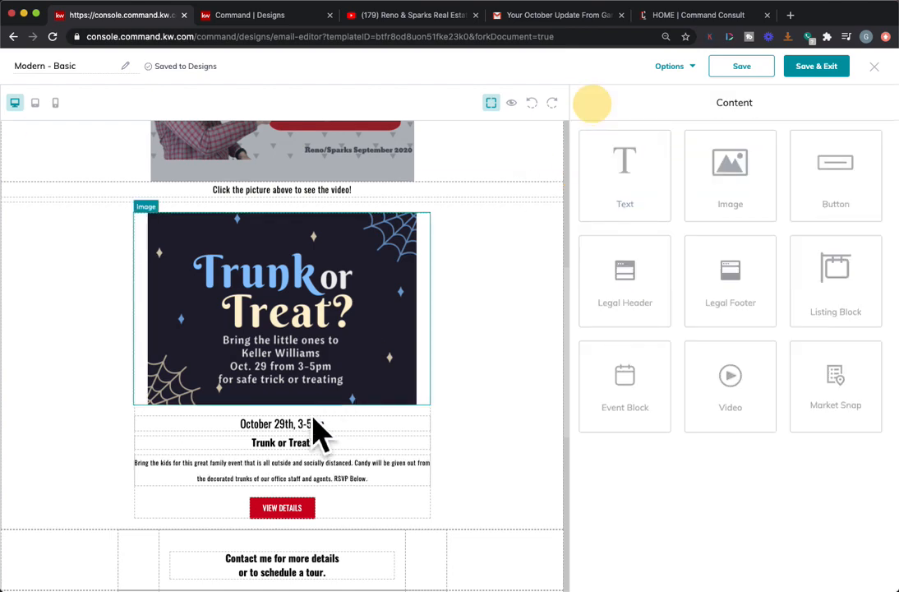
# Step: Change the event block's button text to "RSVP Here"
pyautogui.scroll(-1, 297, 485)
pyautogui.click(290, 448)
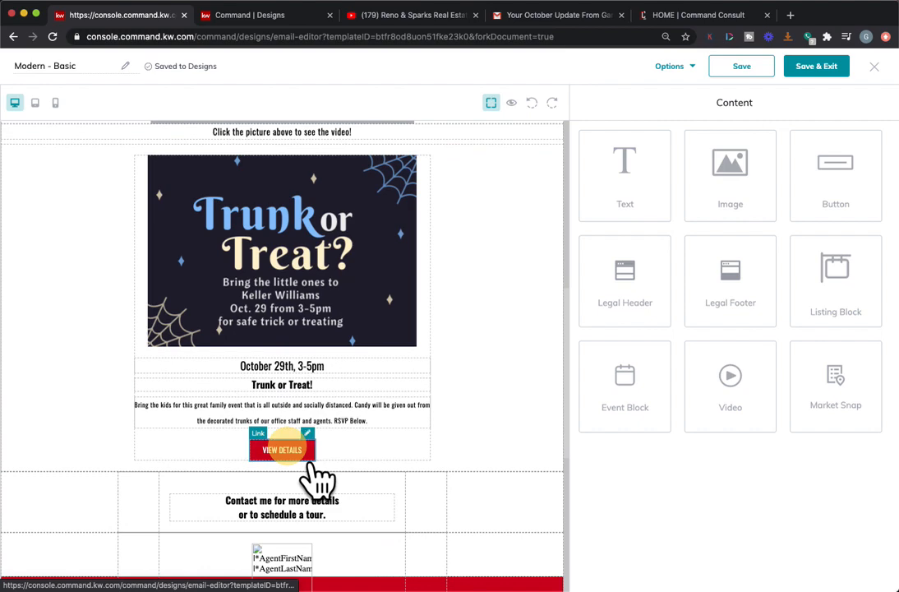
pyautogui.click(306, 432)
pyautogui.tripleClick(756, 167)
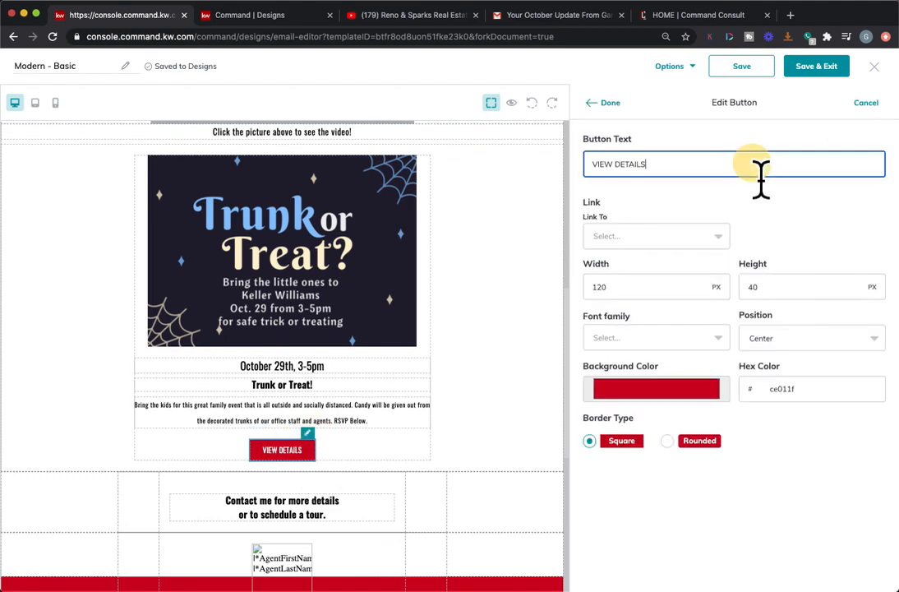
pyautogui.write('RSVP')
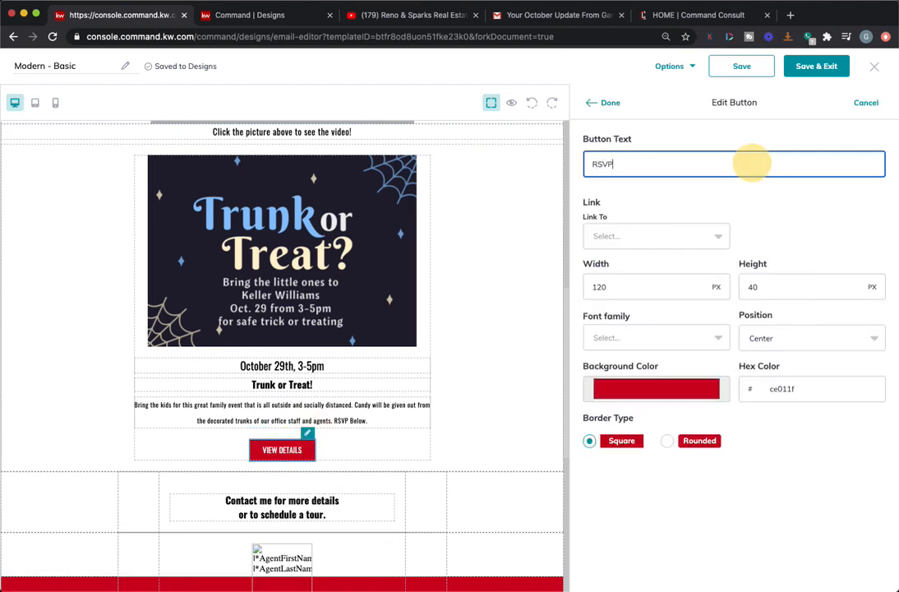
pyautogui.write(' Here')
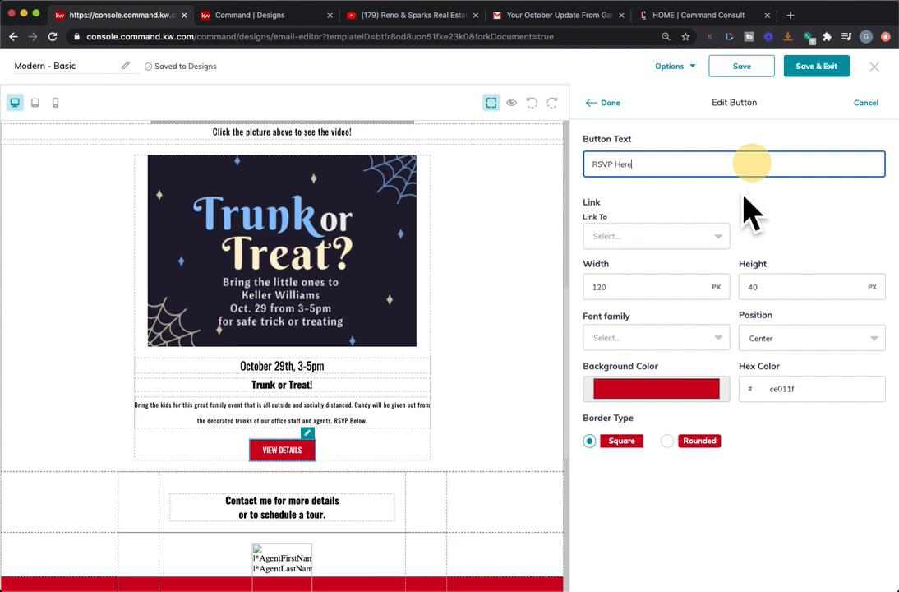
# Step: Link the event's RSVP button to the "Trunk or Treat" landing page
pyautogui.click(649, 237)
pyautogui.click(647, 261)
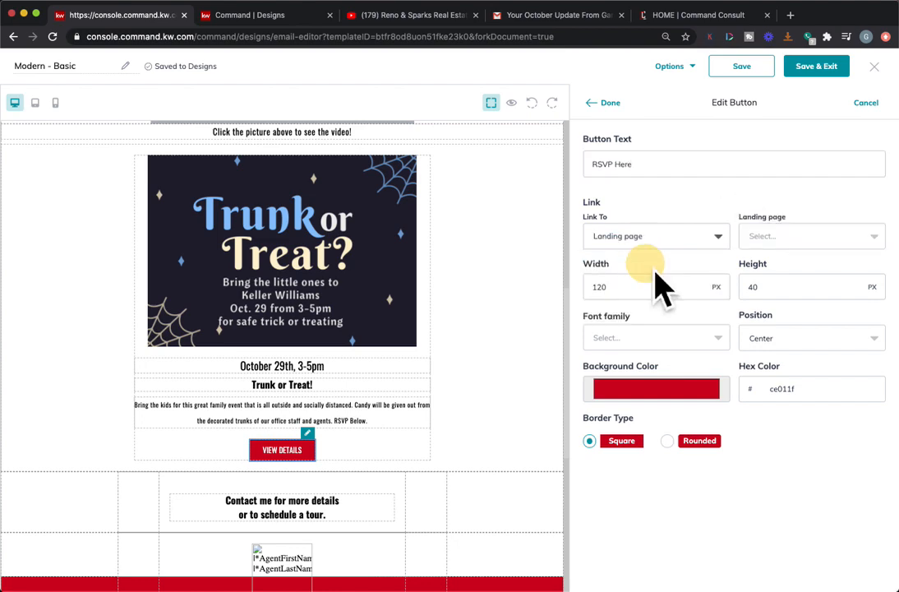
pyautogui.click(780, 240)
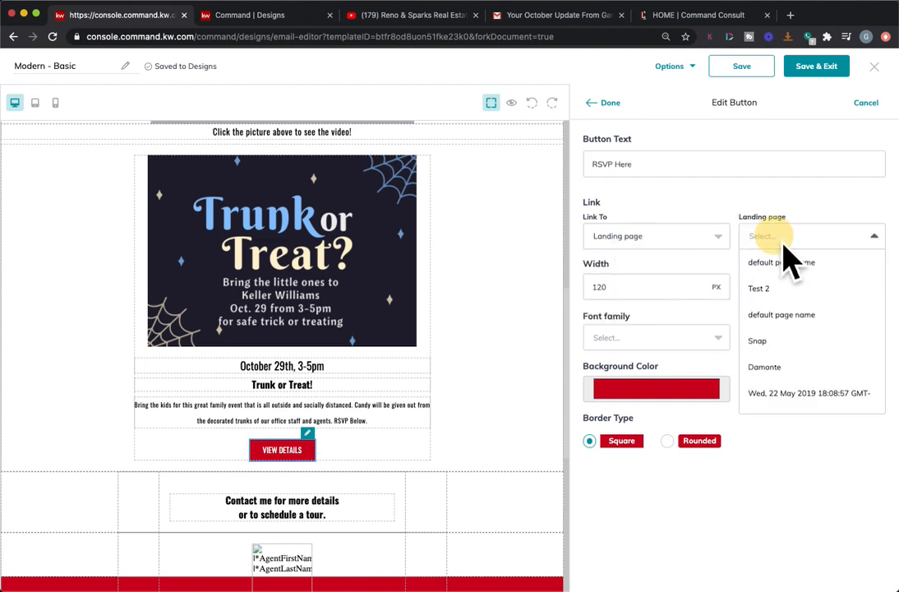
pyautogui.write('tru')
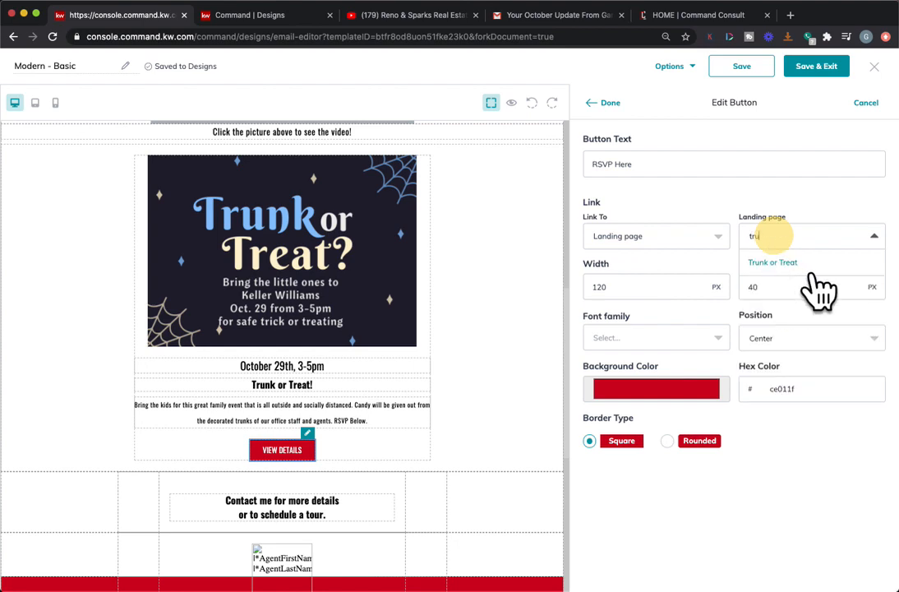
pyautogui.click(785, 261)
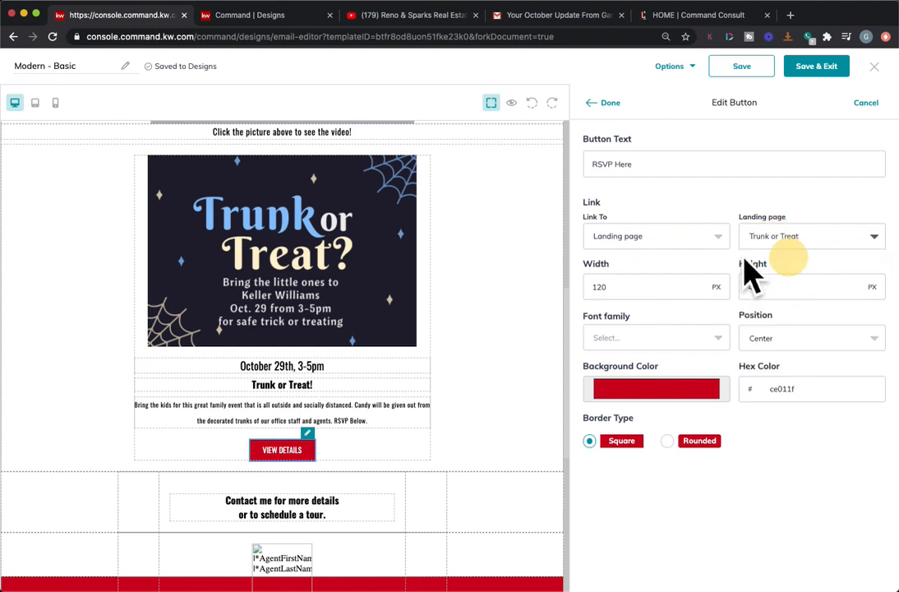
pyautogui.click(717, 236)
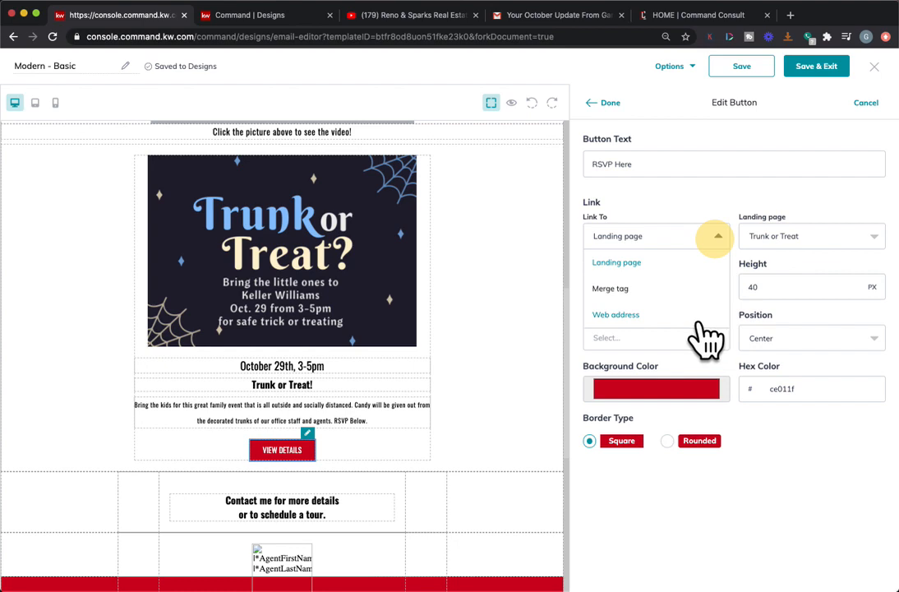
pyautogui.click(677, 203)
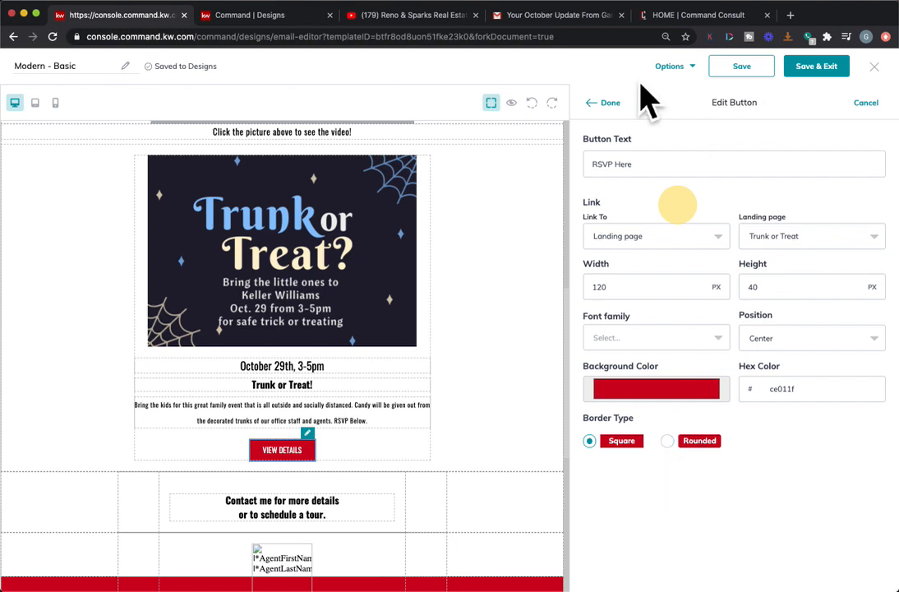
pyautogui.click(606, 103)
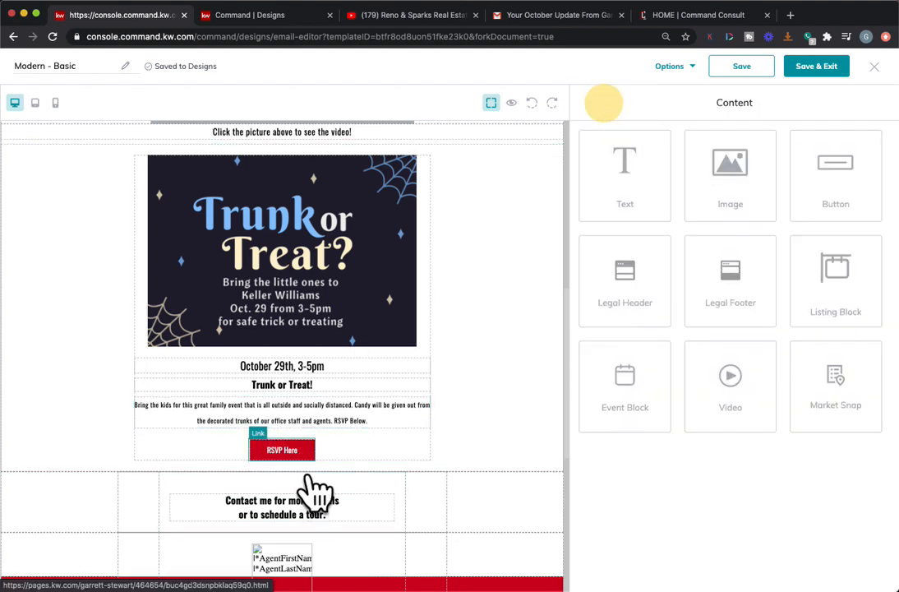
# Step: Delete the "Contact me for more details or to schedule a tour." text below the event block
pyautogui.scroll(-1, 371, 499)
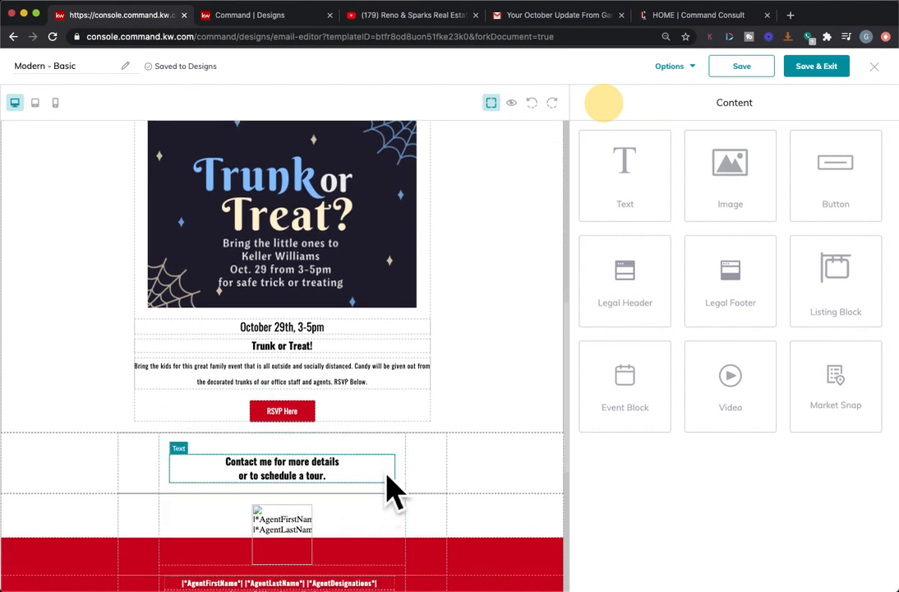
pyautogui.click(327, 481)
pyautogui.press('BackSpace')
pyautogui.click(327, 483)
pyautogui.write('.')
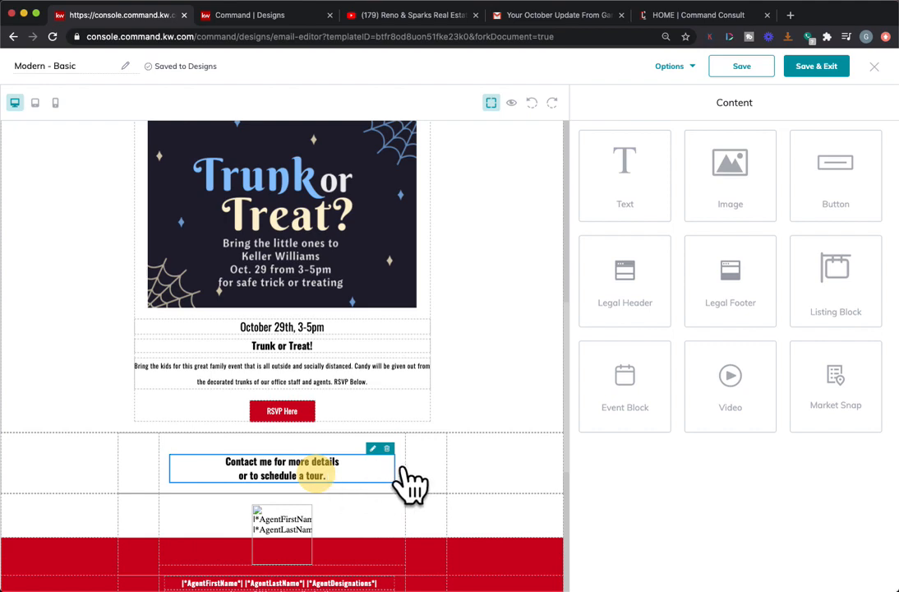
pyautogui.click(386, 448)
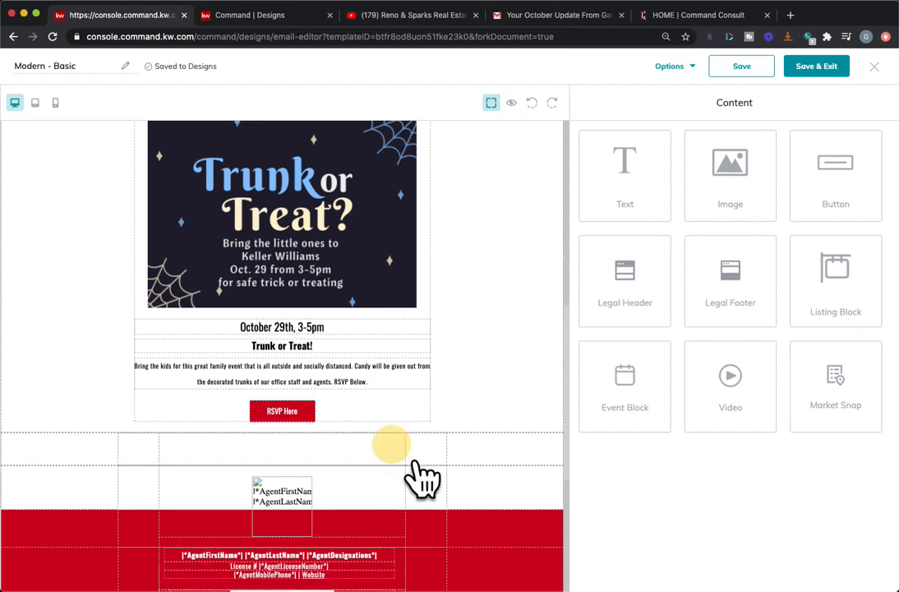
# Step: Delete the empty row between the event block and the agent photo
pyautogui.click(89, 447)
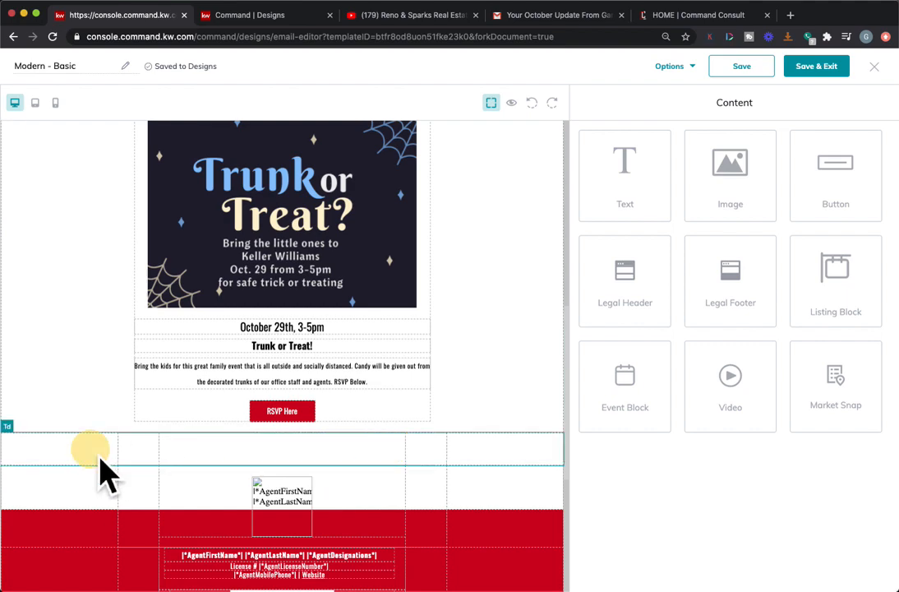
pyautogui.click(132, 445)
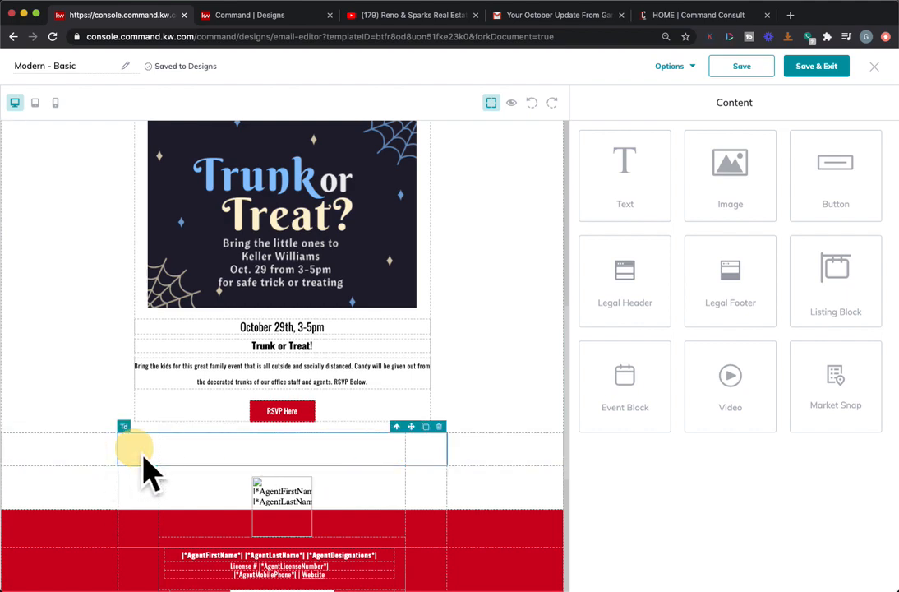
pyautogui.click(88, 445)
pyautogui.click(556, 425)
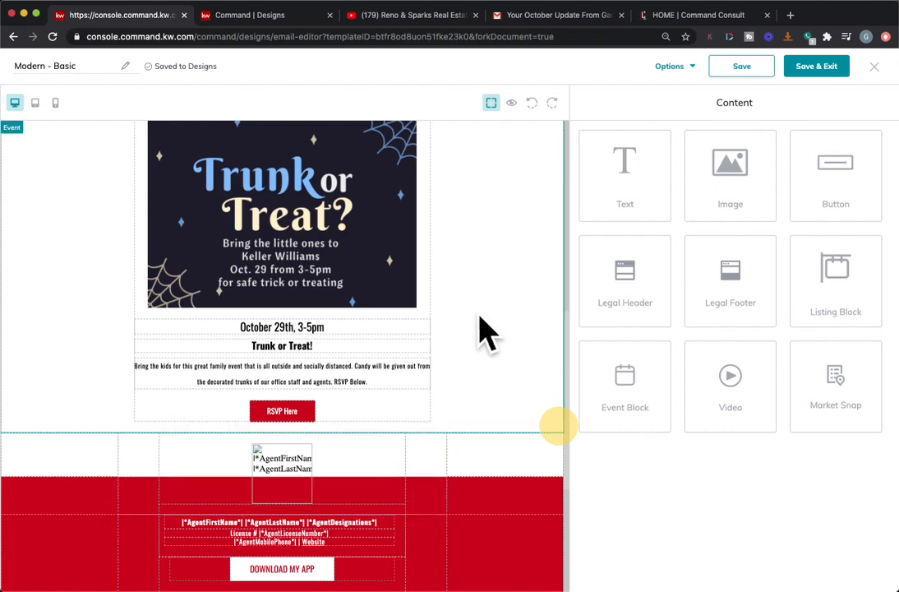
# Step: Review the newsletter layout from the market update header through the video and event blocks
pyautogui.scroll(10, 477, 331)
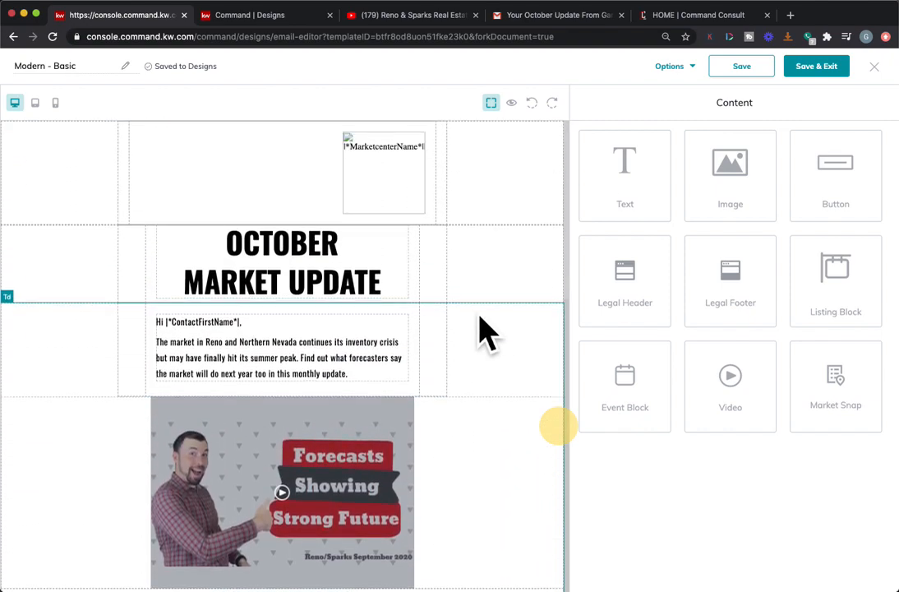
pyautogui.scroll(-15, 486, 331)
pyautogui.scroll(15, 486, 331)
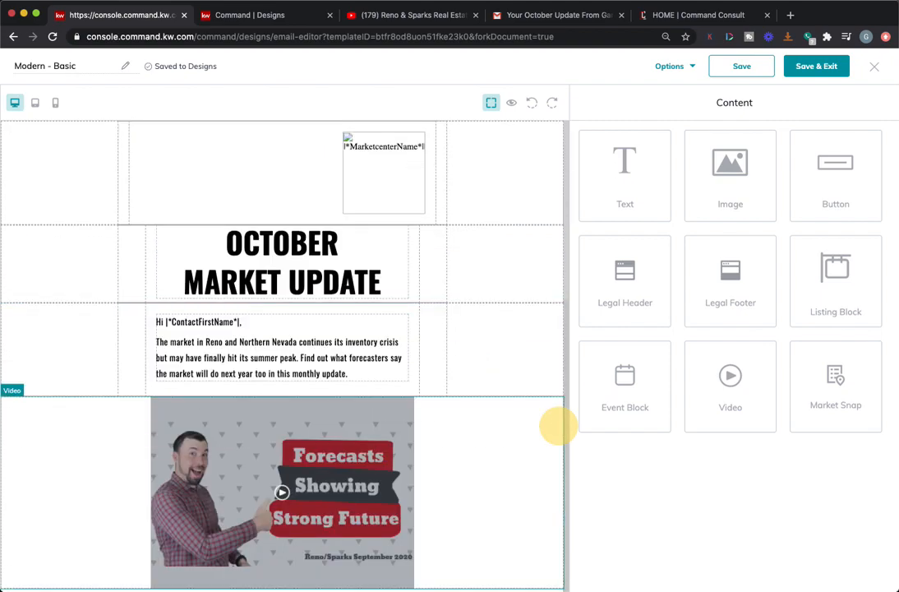
pyautogui.scroll(-3, 428, 459)
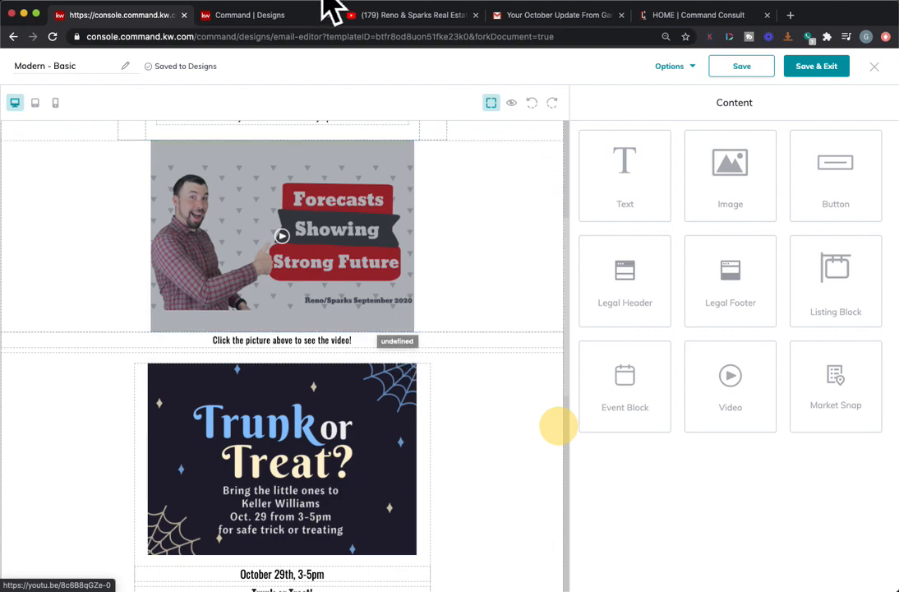
# Step: Switch to Command Designs and browse the My App, Local Expert square social and Holiday Greetings templates for newsletter graphics
pyautogui.click(288, 17)
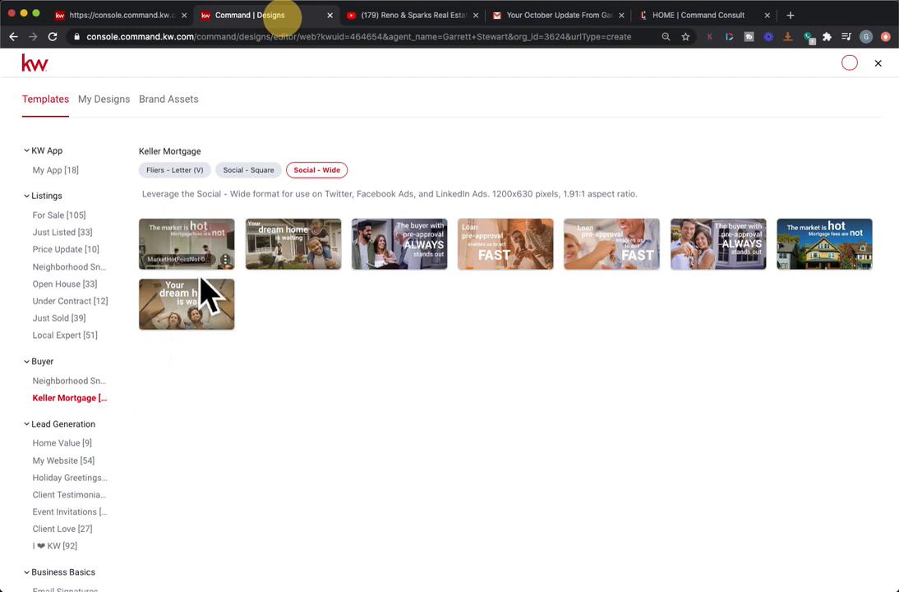
pyautogui.click(48, 169)
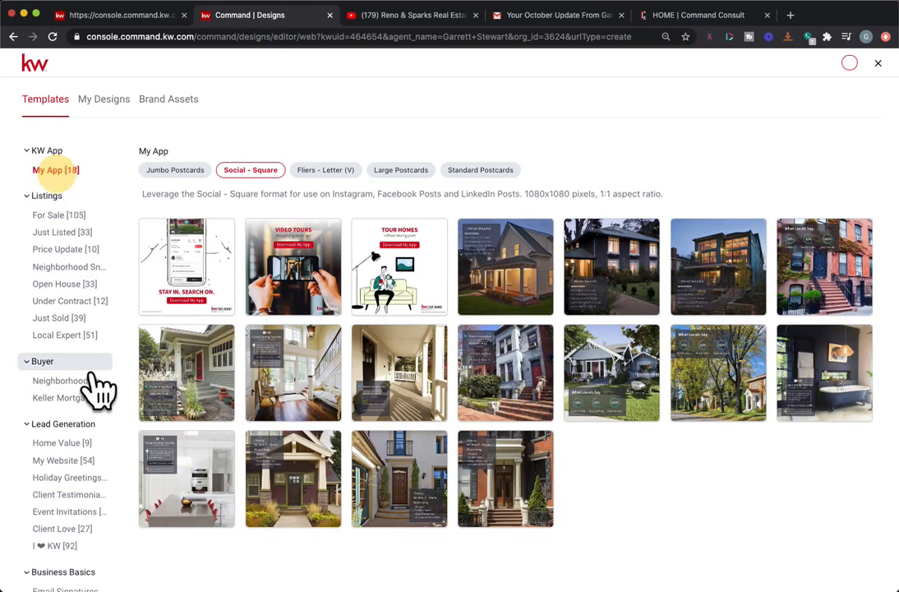
pyautogui.click(73, 337)
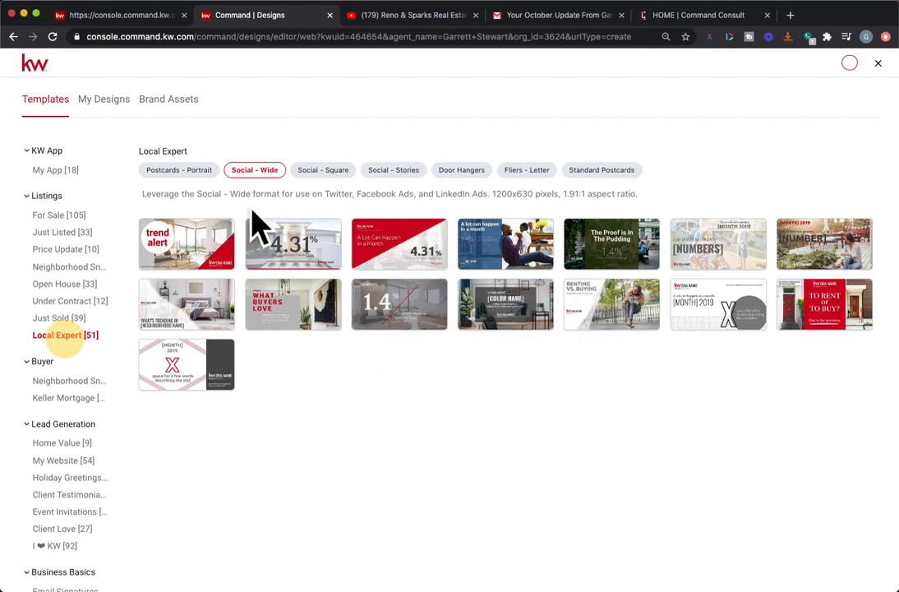
pyautogui.click(309, 170)
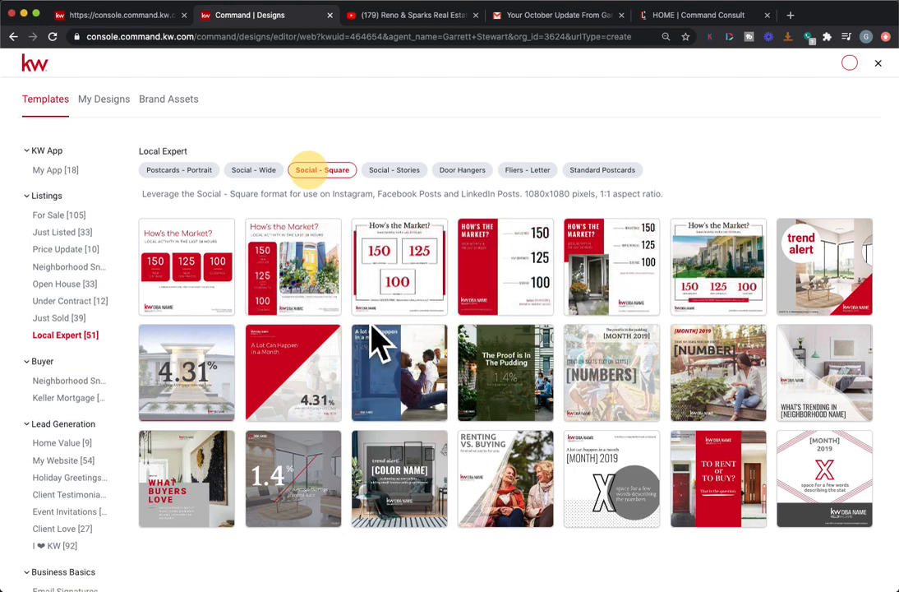
pyautogui.scroll(-4, 115, 432)
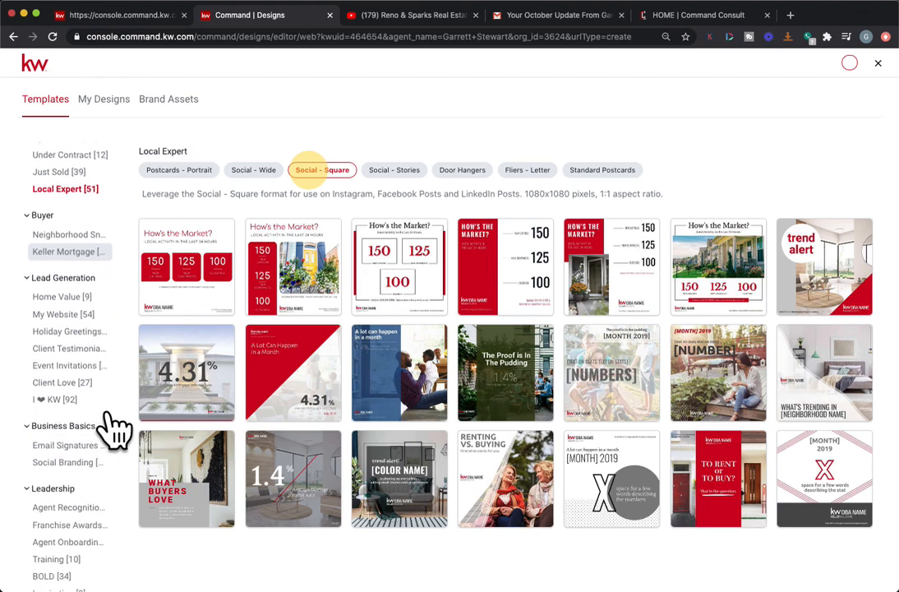
pyautogui.scroll(-2, 123, 444)
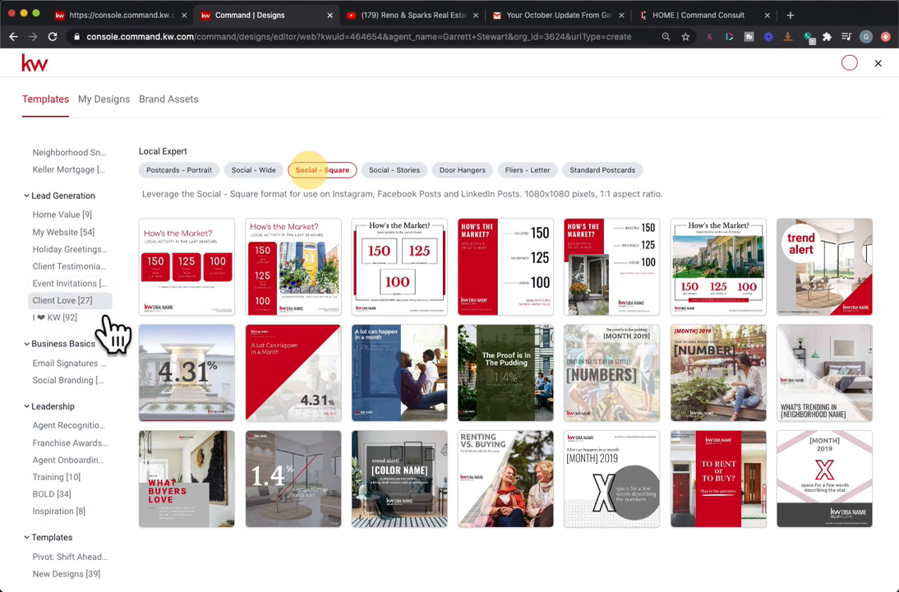
pyautogui.click(89, 250)
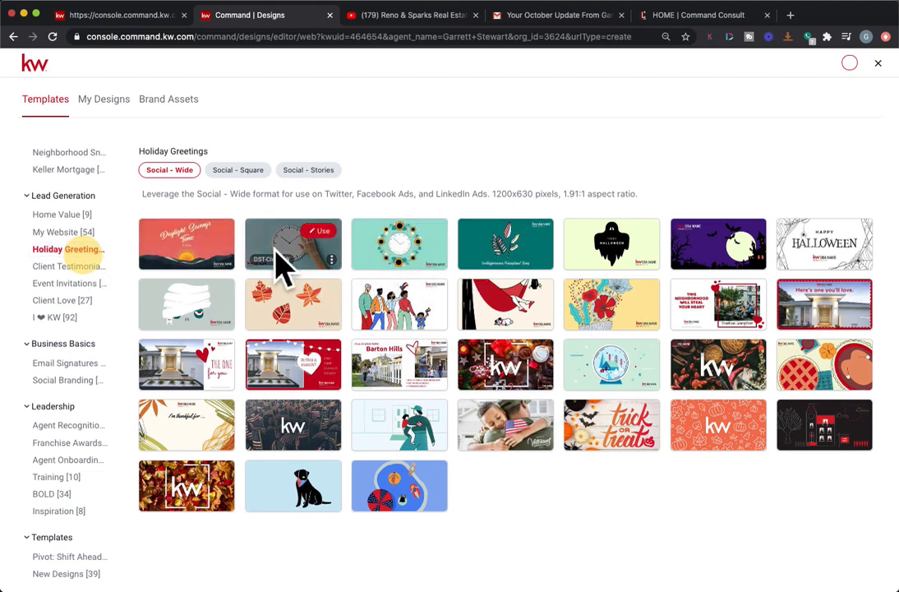
# Step: Return to the newsletter email and try to add an uploaded image between the video caption and the Trunk or Treat event block
pyautogui.click(99, 14)
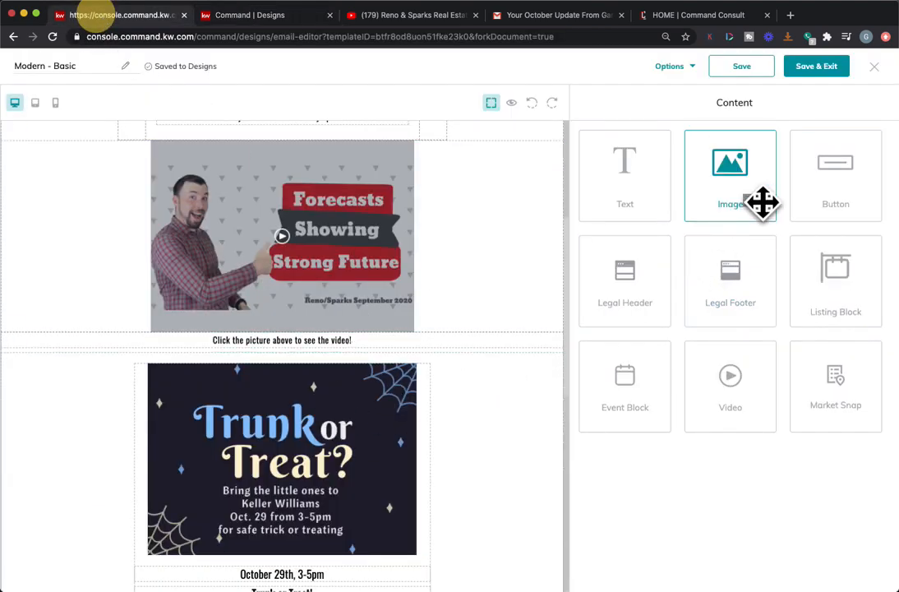
pyautogui.moveTo(762, 203); pyautogui.dragTo(517, 352)
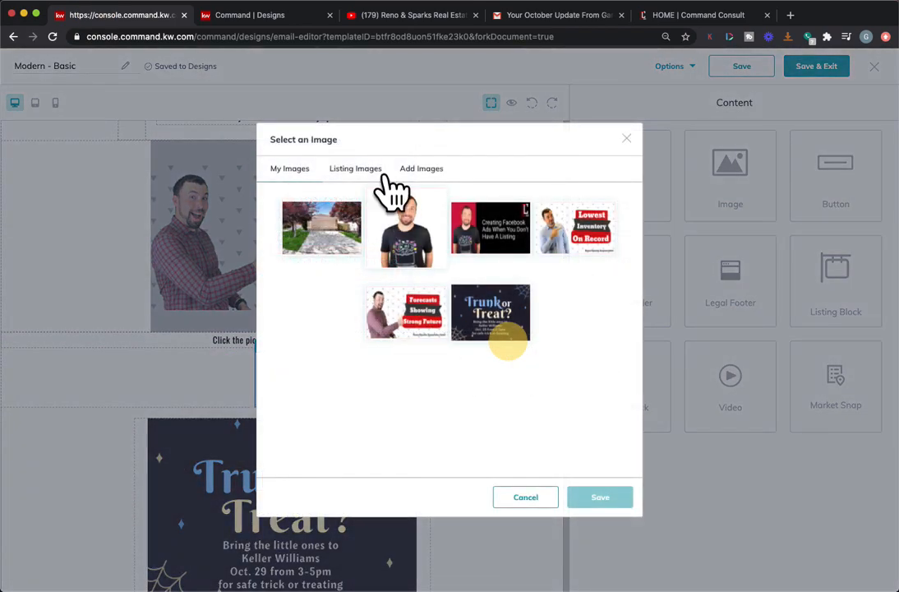
pyautogui.click(417, 169)
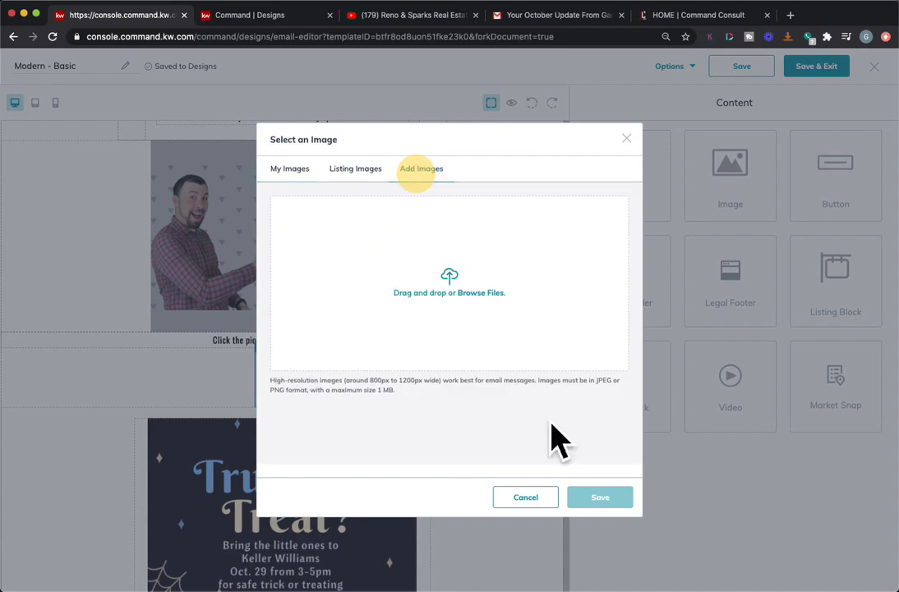
pyautogui.click(533, 495)
pyautogui.click(301, 346)
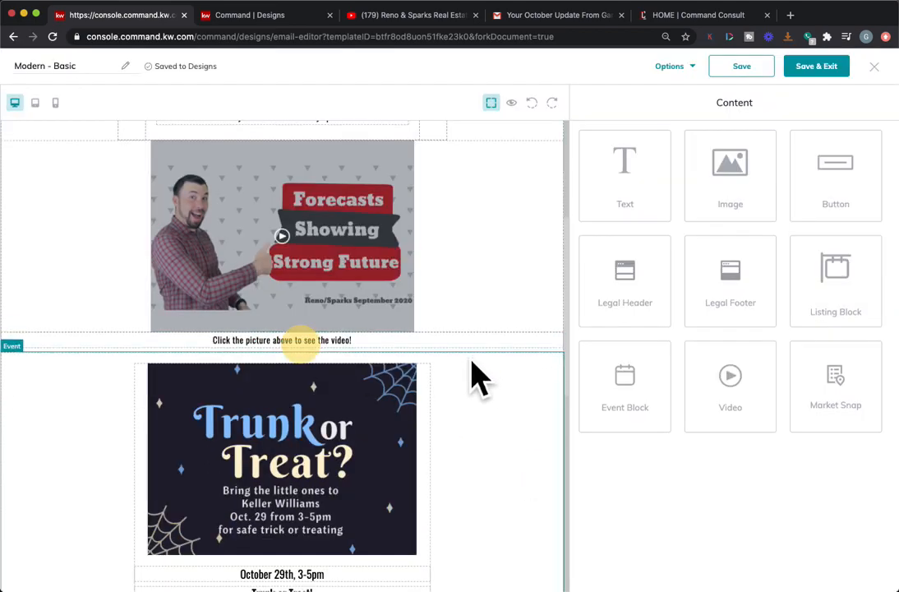
# Step: Rename the email design from top to bottom reviewed as "Newsletter", and save and exit it
pyautogui.scroll(-3, 438, 447)
pyautogui.scroll(-2, 437, 448)
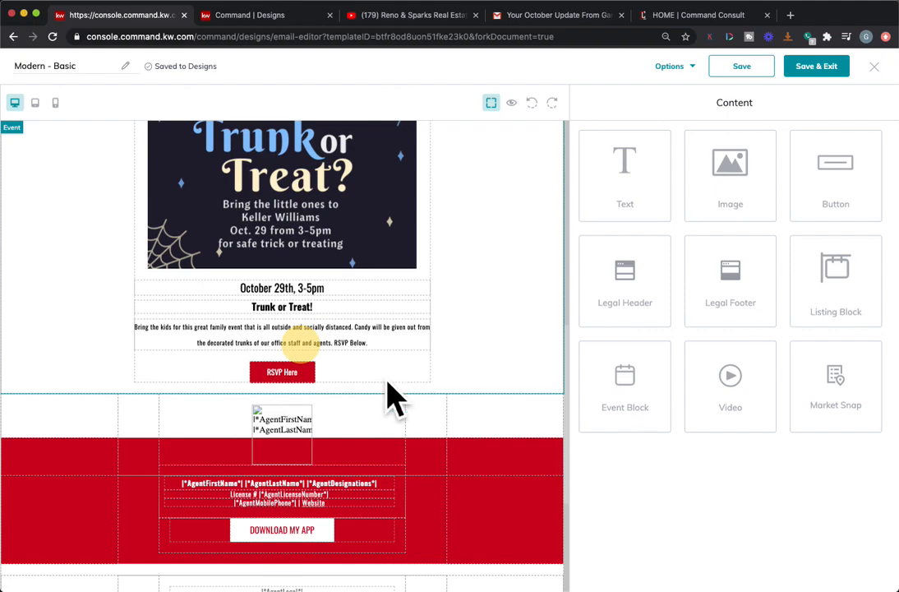
pyautogui.scroll(10, 543, 241)
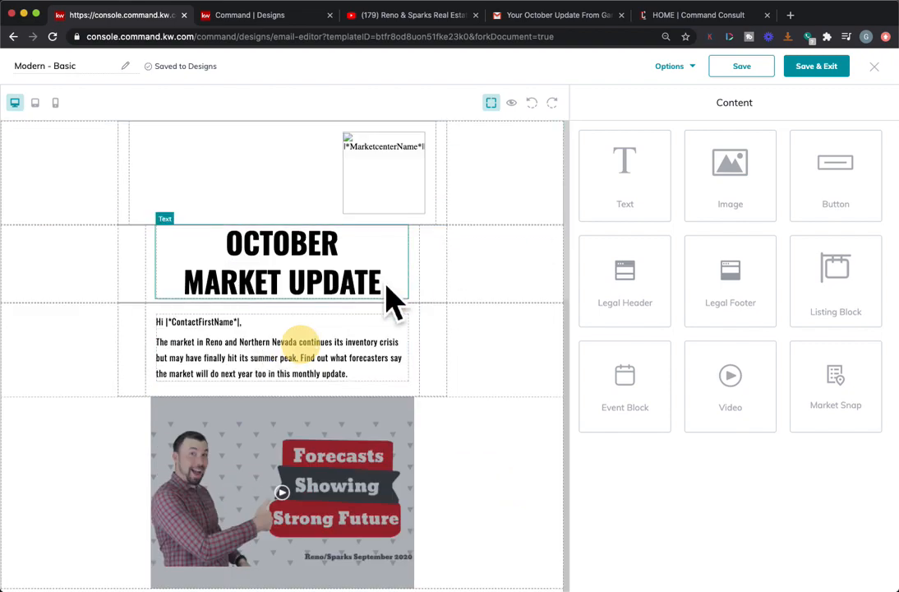
pyautogui.scroll(-10, 426, 327)
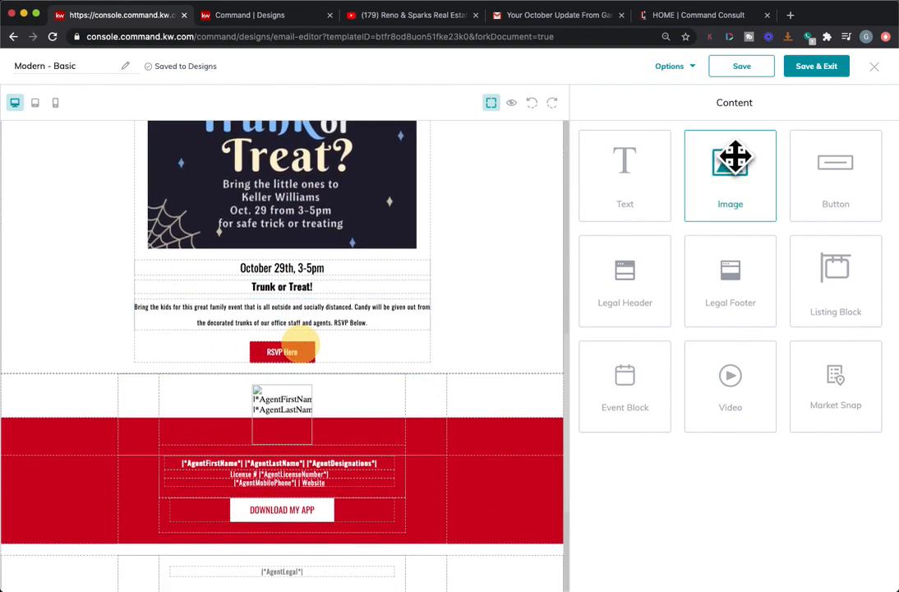
pyautogui.click(93, 66)
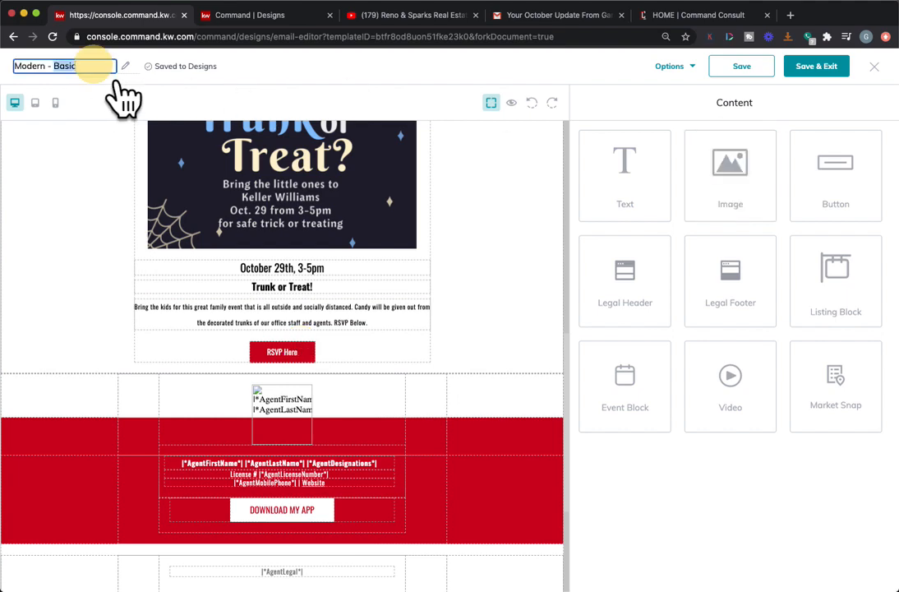
pyautogui.tripleClick(93, 65)
pyautogui.write('Newsletter')
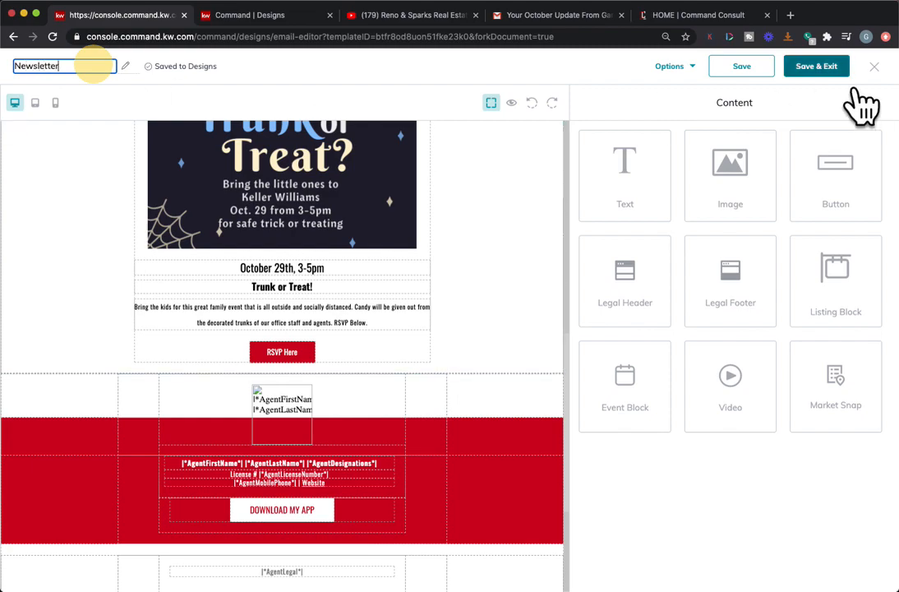
pyautogui.click(826, 67)
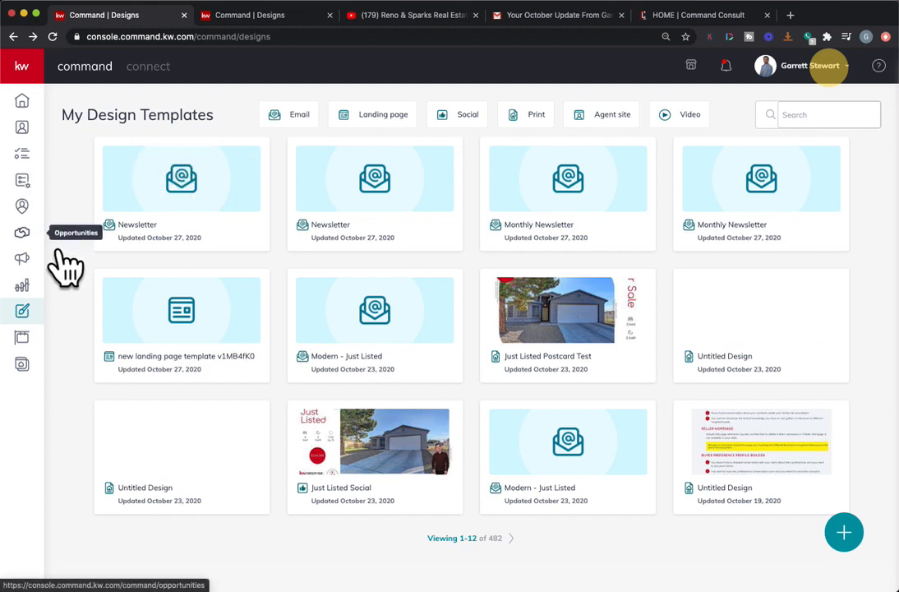
# Step: Leave the designs page and open the Campaigns dashboard
pyautogui.click(25, 260)
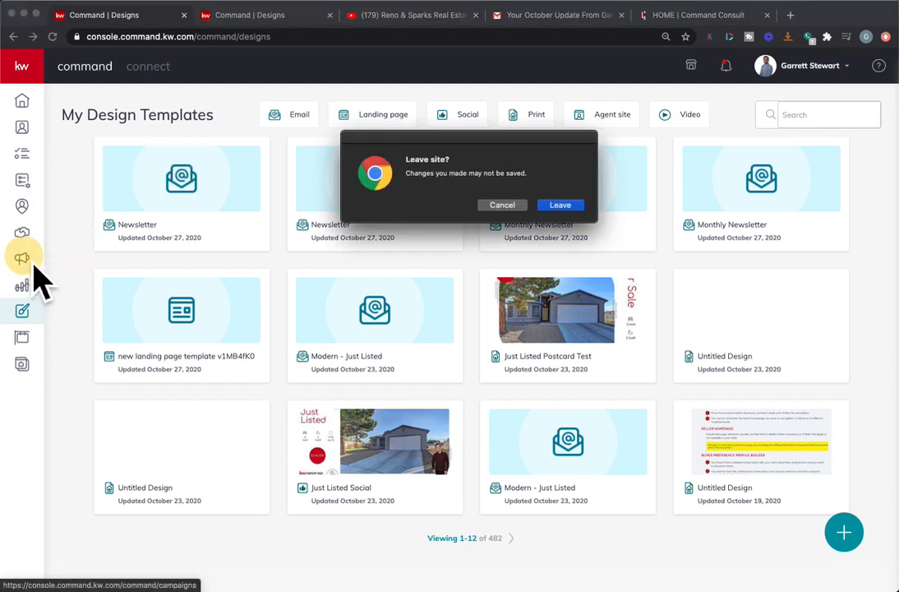
pyautogui.click(560, 209)
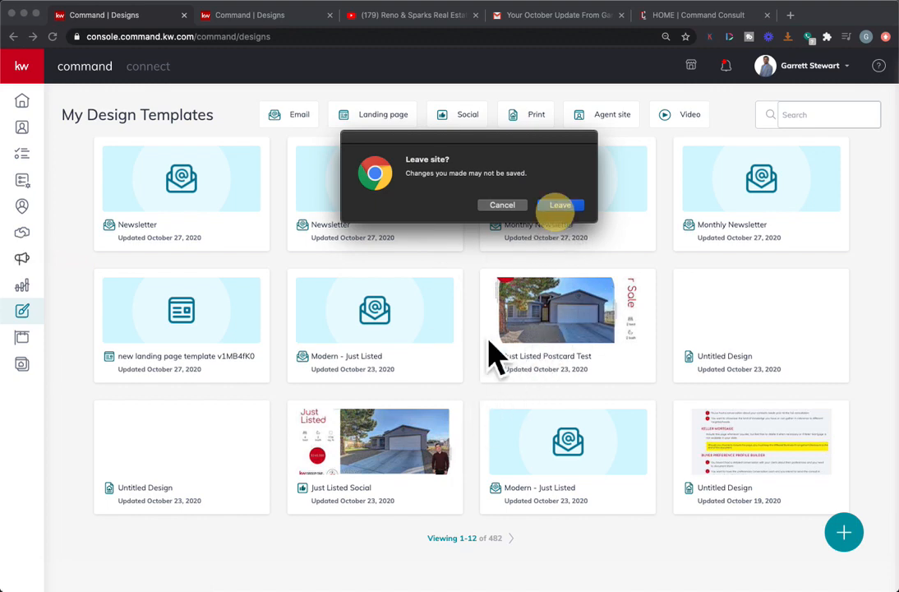
pyautogui.click(560, 207)
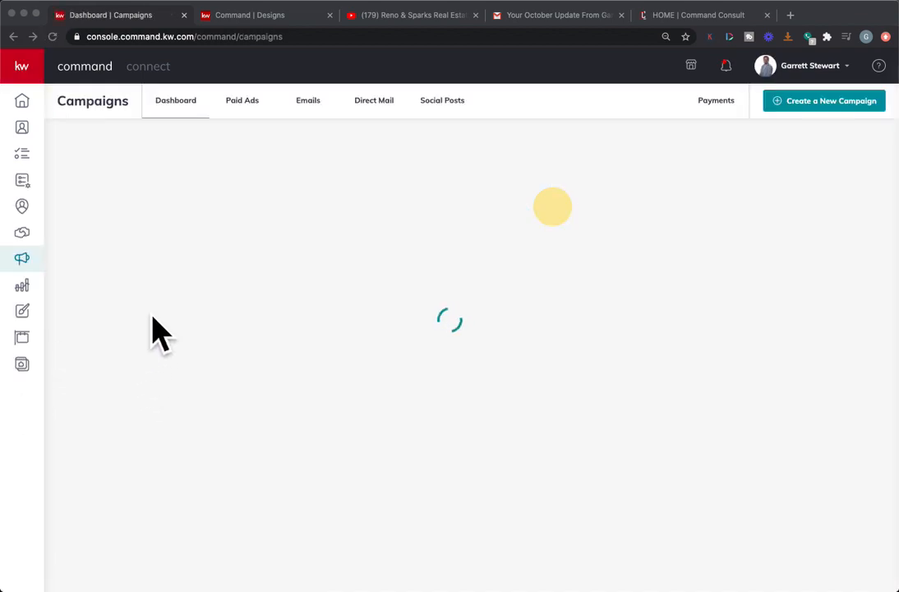
pyautogui.scroll(-3, 428, 357)
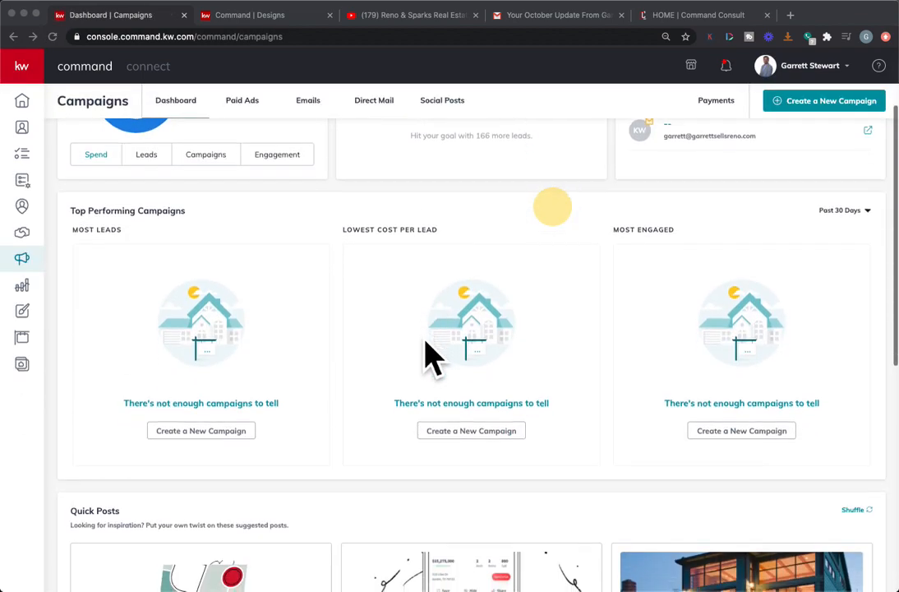
pyautogui.scroll(3, 374, 279)
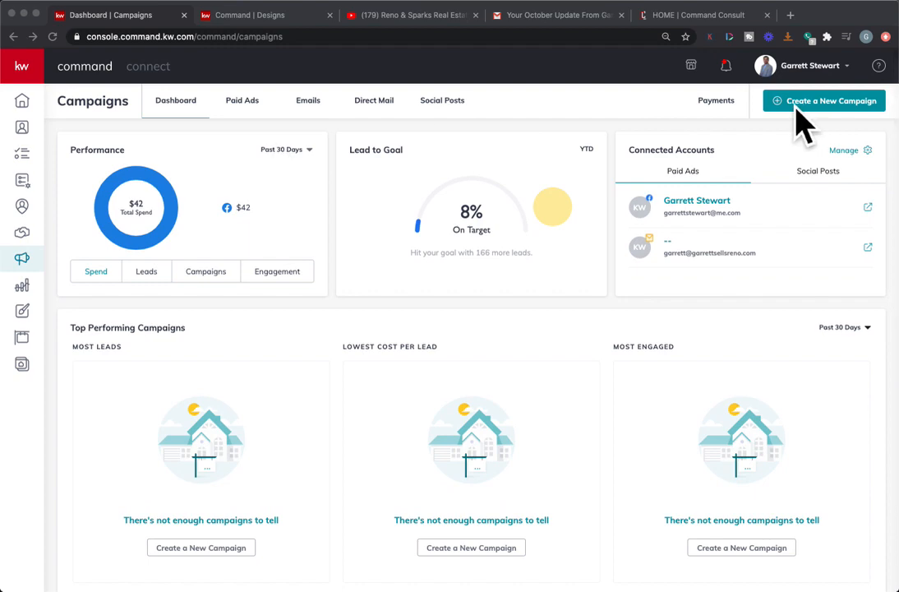
# Step: Create an email campaign named "October 2020 Newsletter" with the Brand Awareness goal and proceed to its setup
pyautogui.click(794, 105)
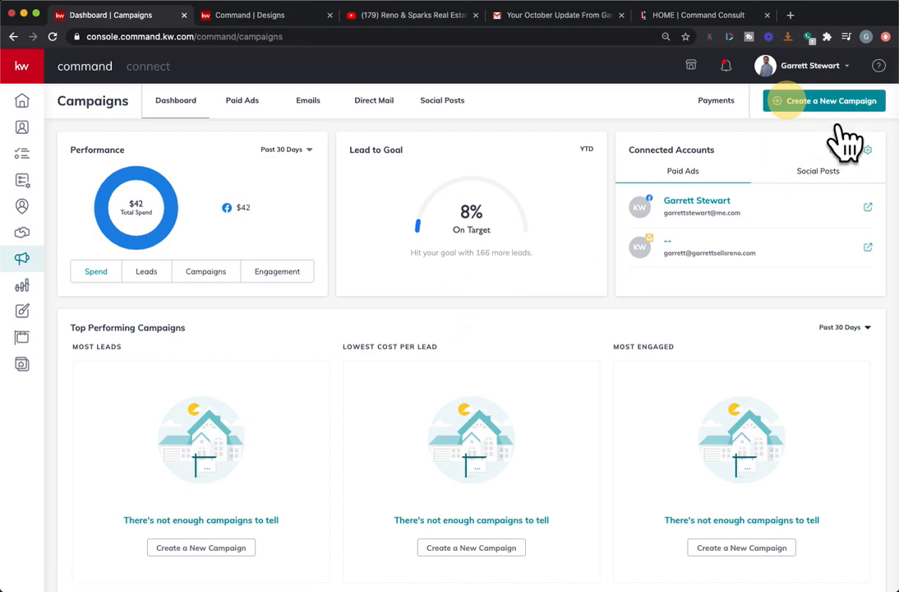
pyautogui.click(824, 102)
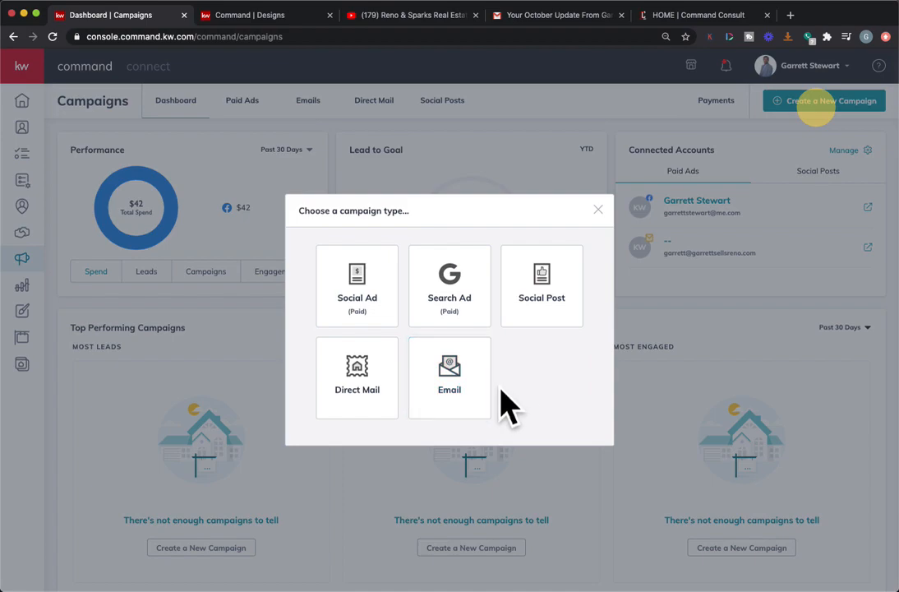
pyautogui.click(476, 376)
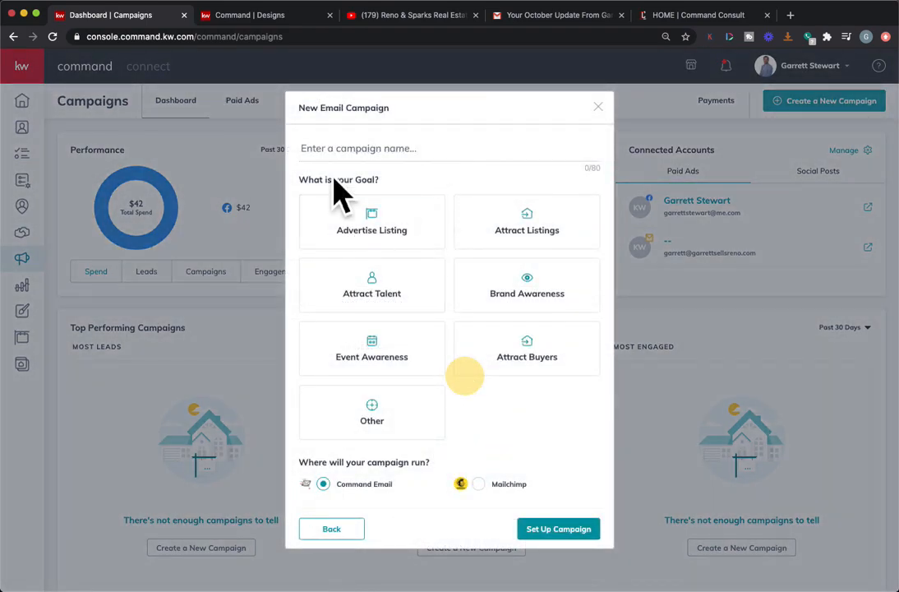
pyautogui.click(321, 149)
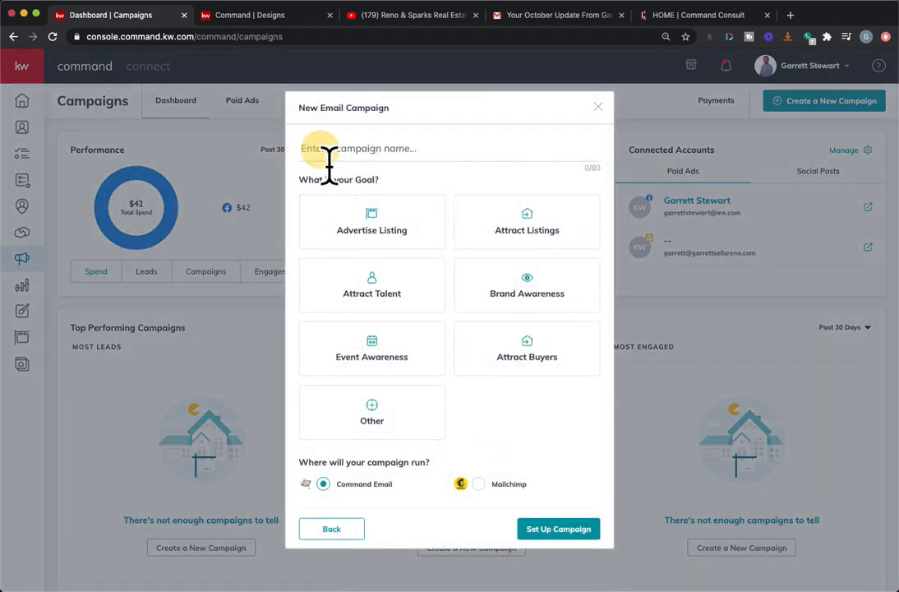
pyautogui.write('October 2020 Newsletter')
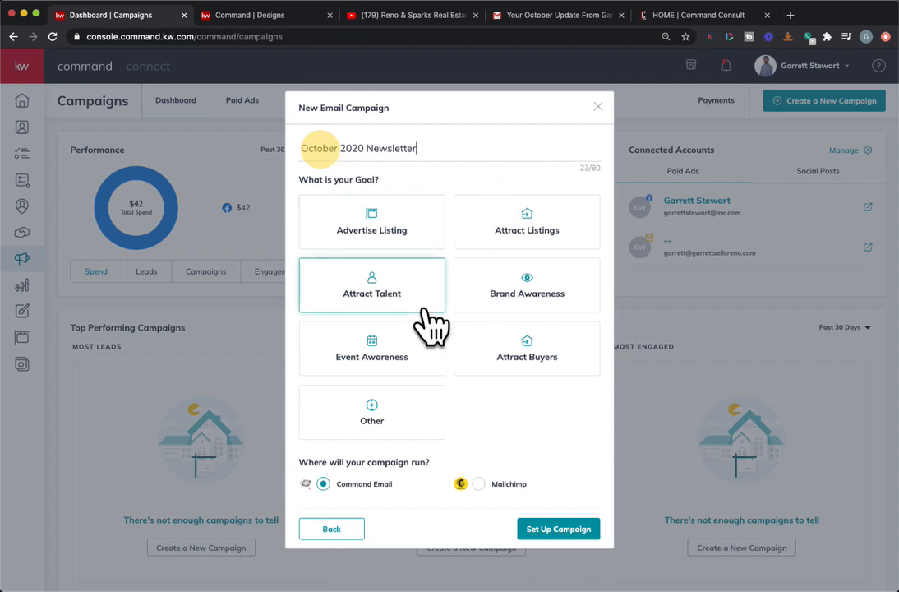
pyautogui.click(550, 315)
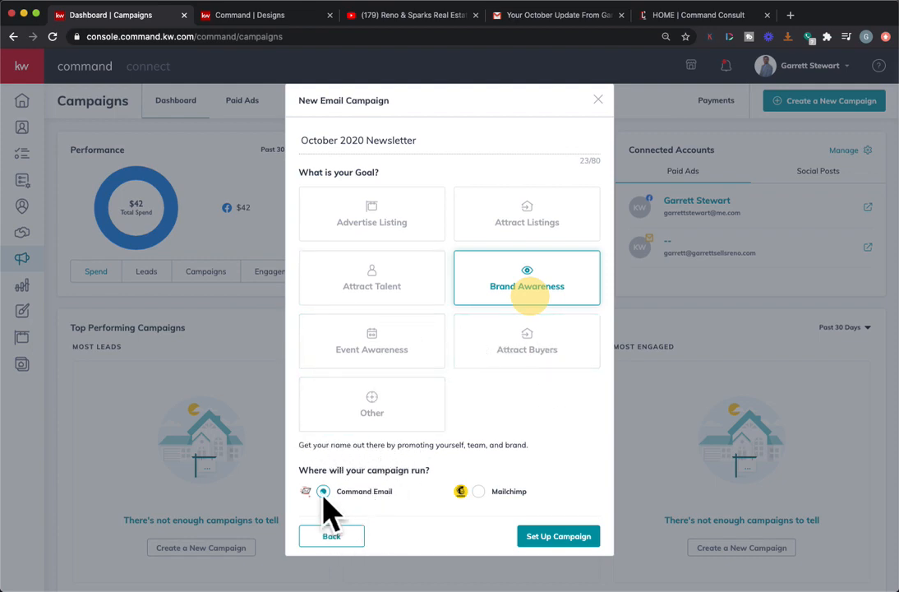
pyautogui.click(585, 554)
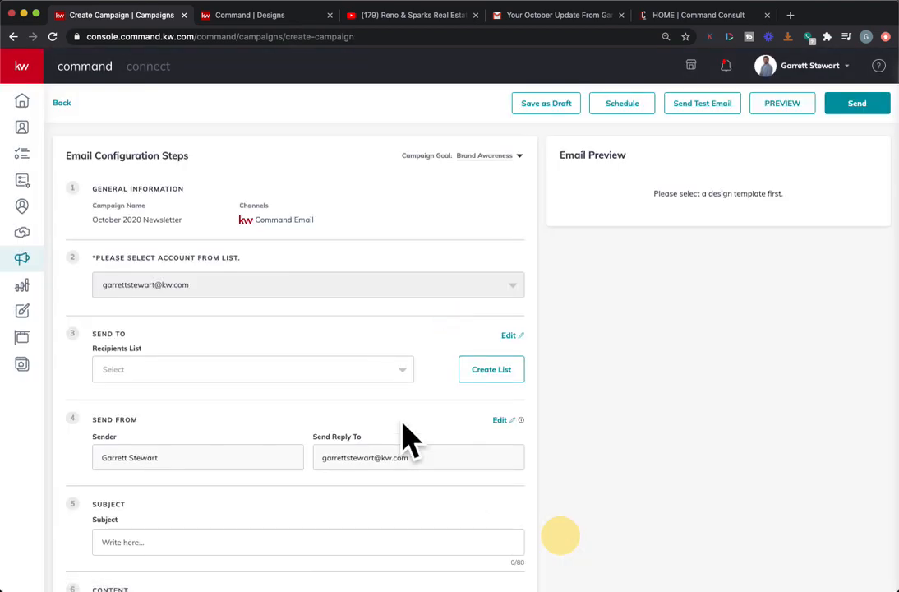
# Step: Check the form for creating a new list without making one, and choose Test as the campaign's recipients list
pyautogui.scroll(-1, 411, 440)
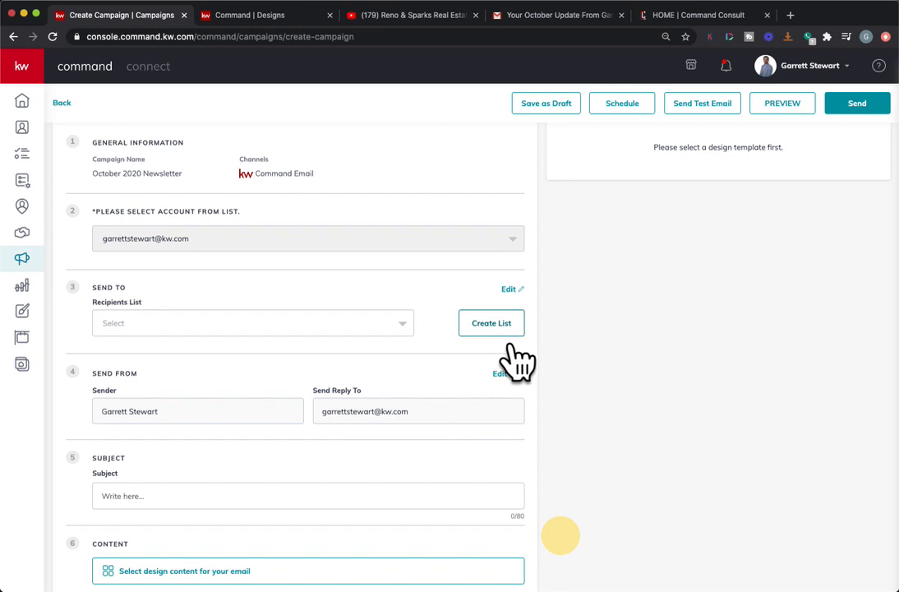
pyautogui.scroll(-1, 446, 357)
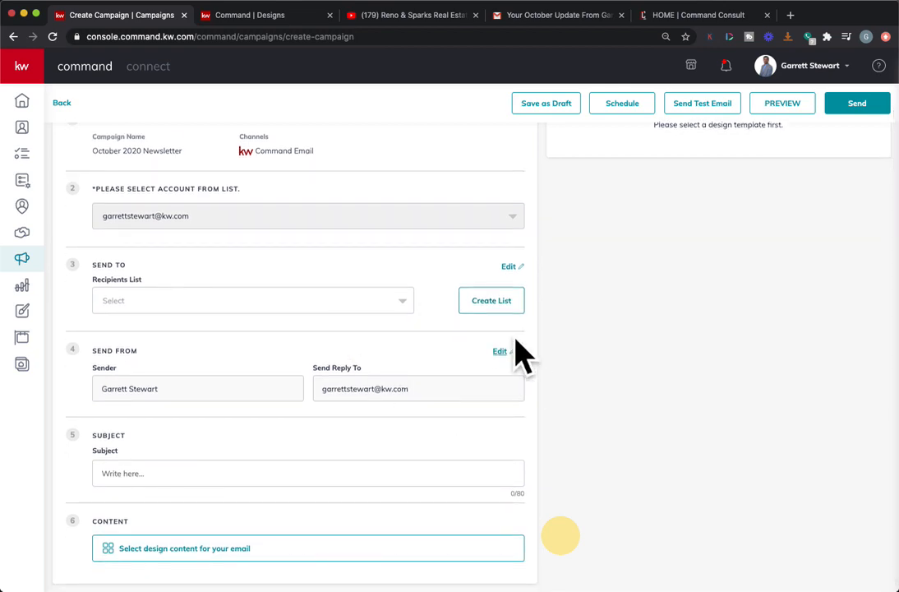
pyautogui.click(493, 301)
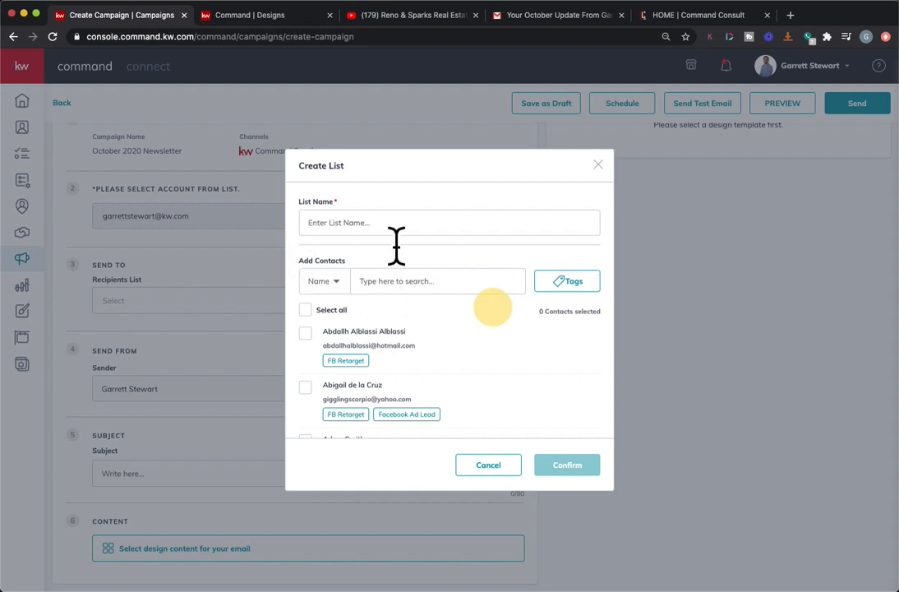
pyautogui.click(597, 165)
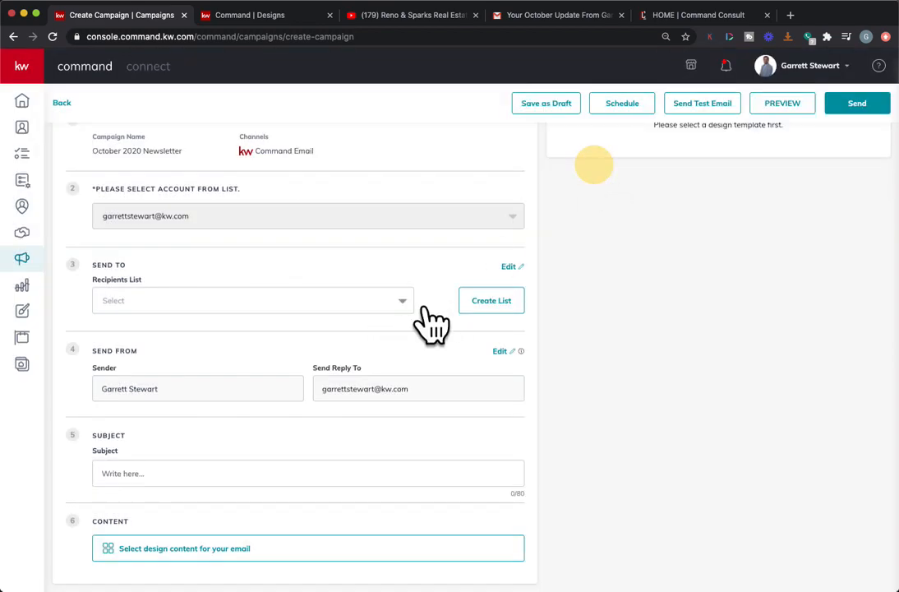
pyautogui.click(402, 298)
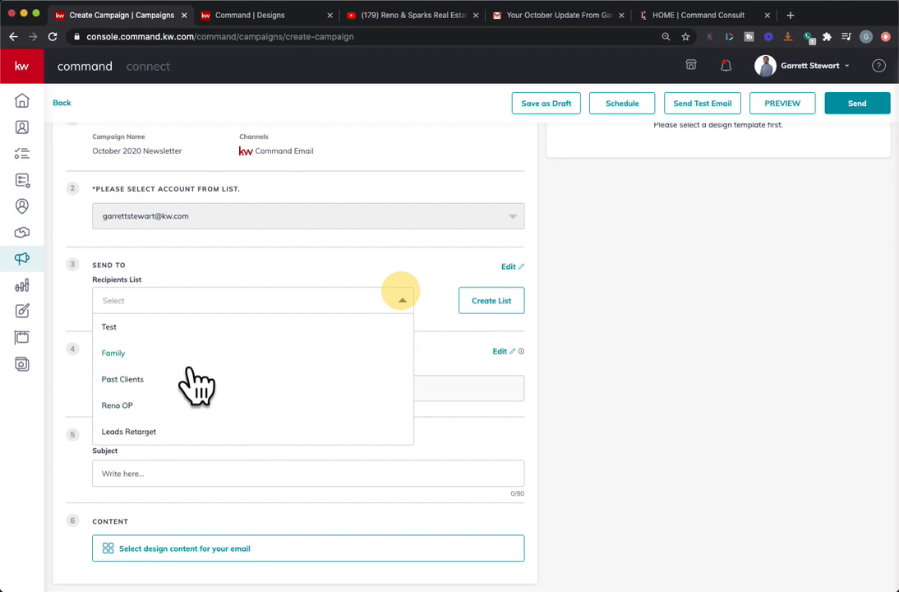
pyautogui.click(124, 327)
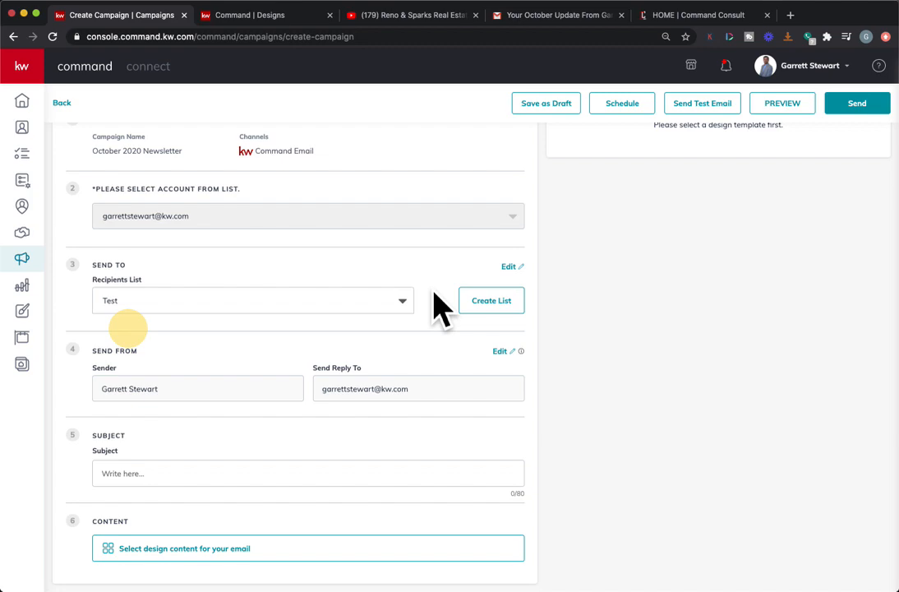
# Step: Enter "October Market Update" as the campaign email's subject
pyautogui.scroll(-1, 403, 326)
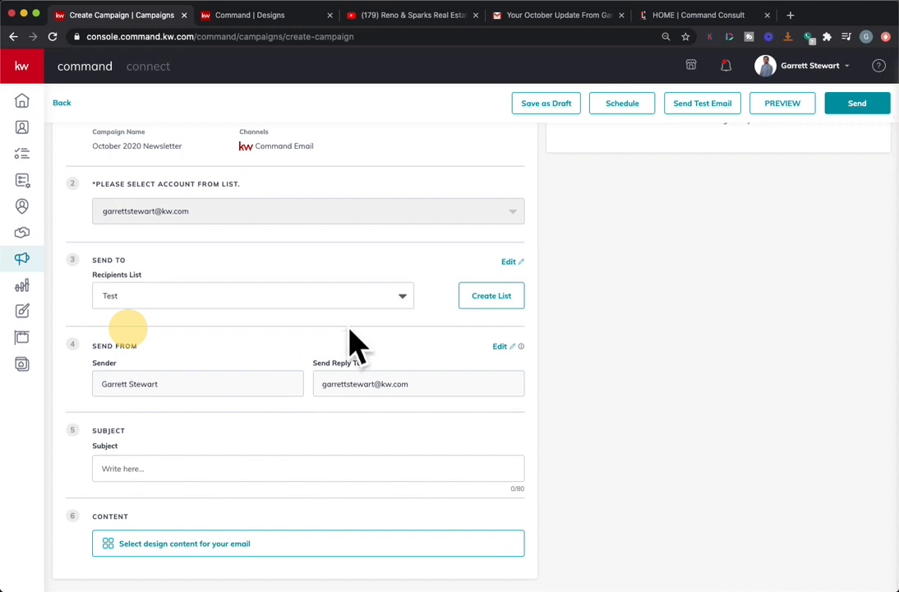
pyautogui.scroll(3, 337, 357)
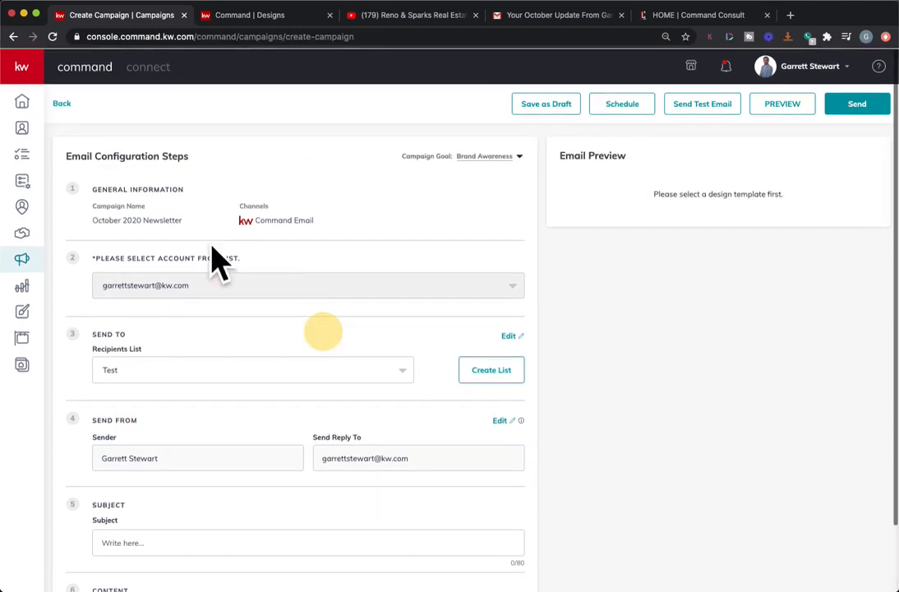
pyautogui.scroll(-3, 211, 422)
pyautogui.scroll(-1, 271, 435)
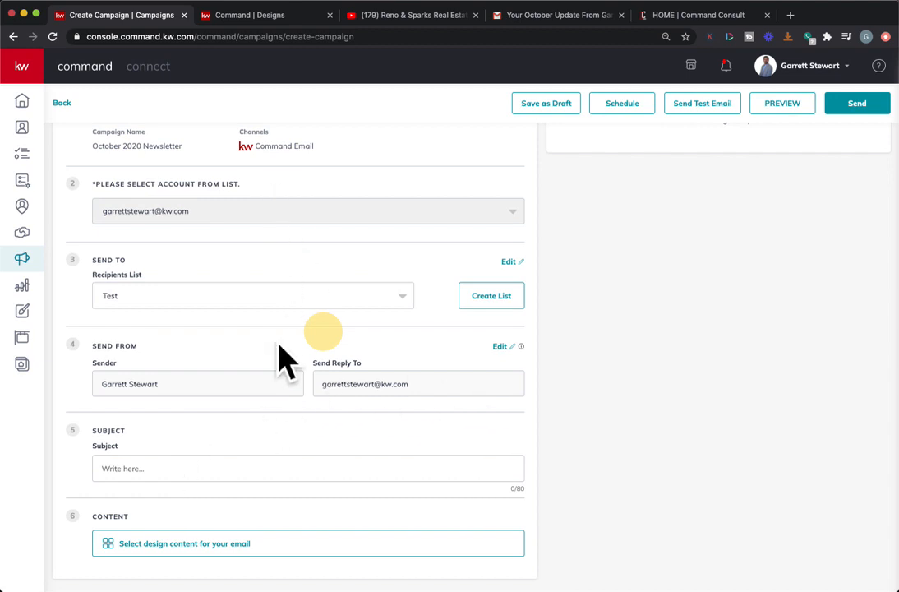
pyautogui.click(152, 468)
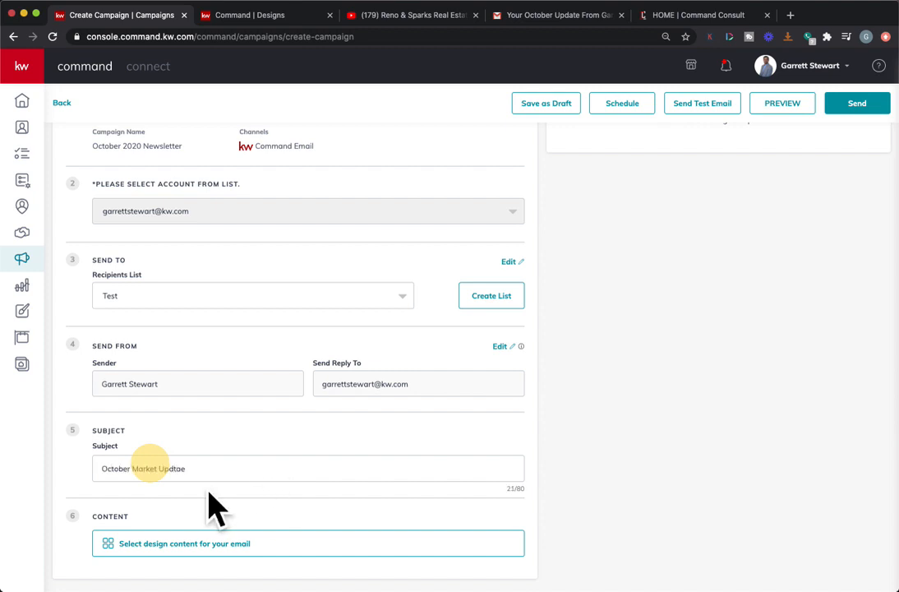
pyautogui.press('BackSpace')
pyautogui.press('BackSpace')
pyautogui.press('BackSpace')
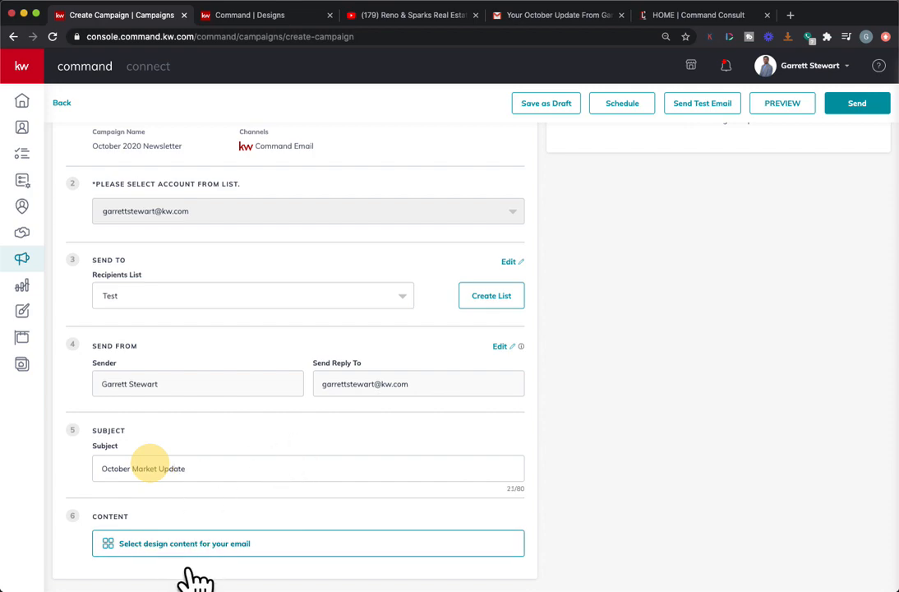
# Step: Choose the first Newsletter design in My Templates as the campaign email's content and review its blocks from heading to event section
pyautogui.click(168, 545)
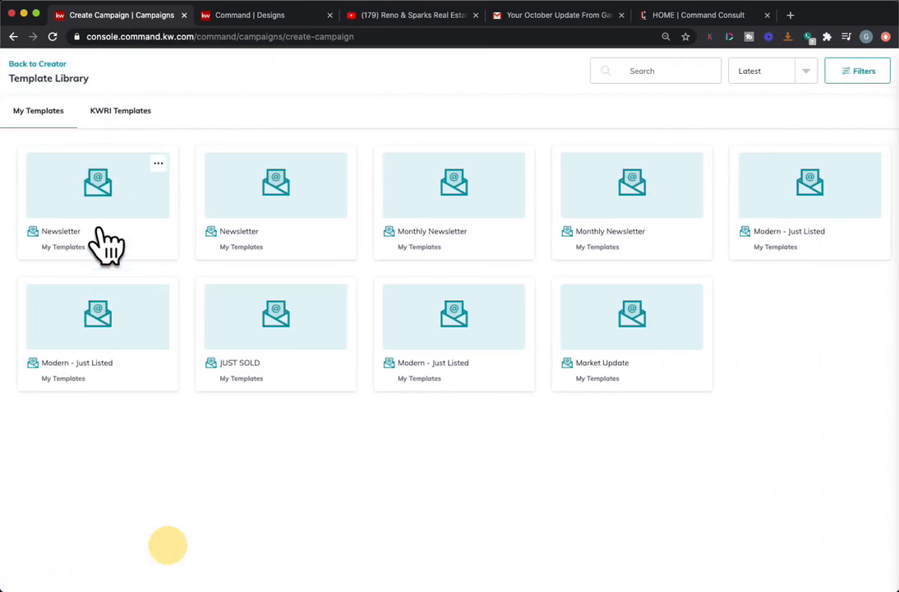
pyautogui.click(76, 210)
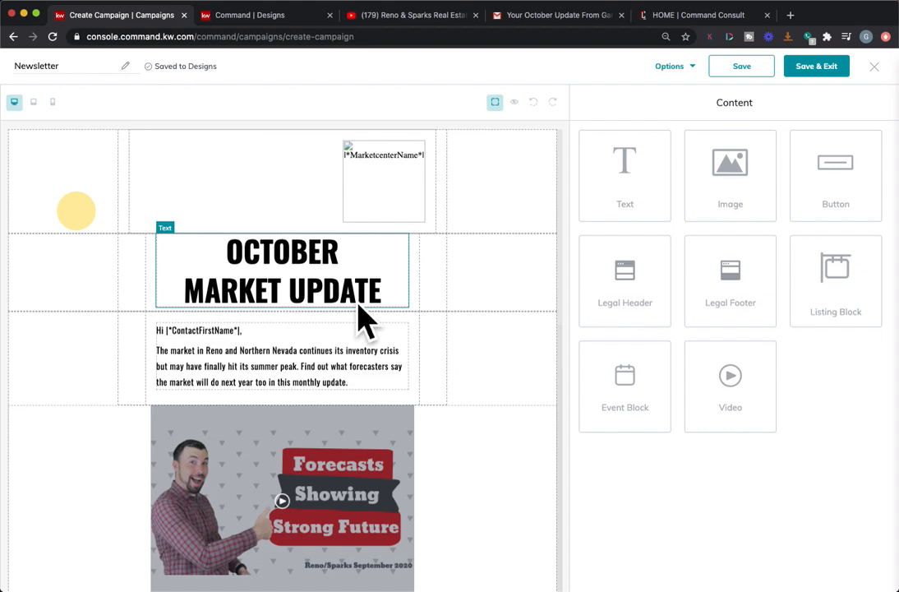
pyautogui.click(328, 279)
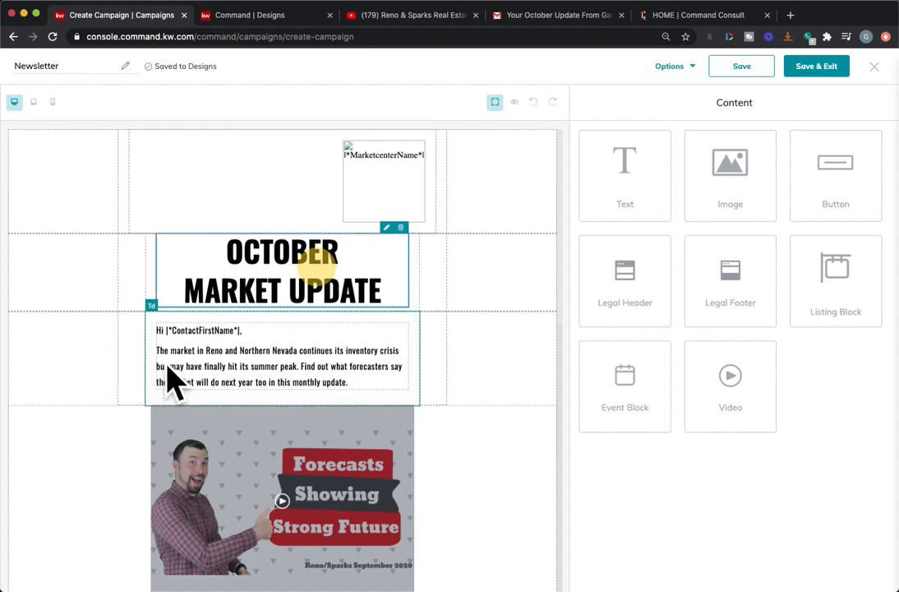
pyautogui.scroll(-3, 237, 382)
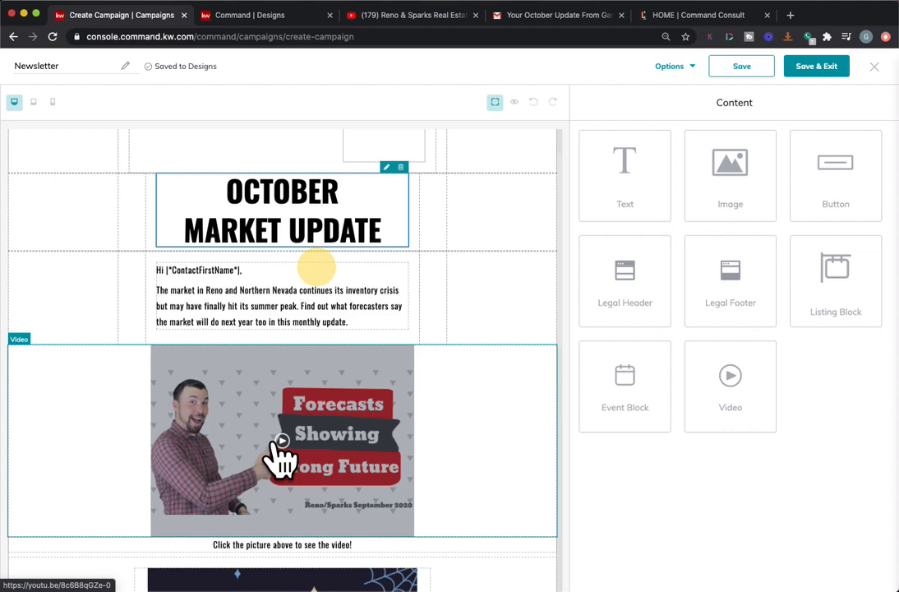
pyautogui.scroll(-5, 271, 452)
pyautogui.scroll(-2, 260, 491)
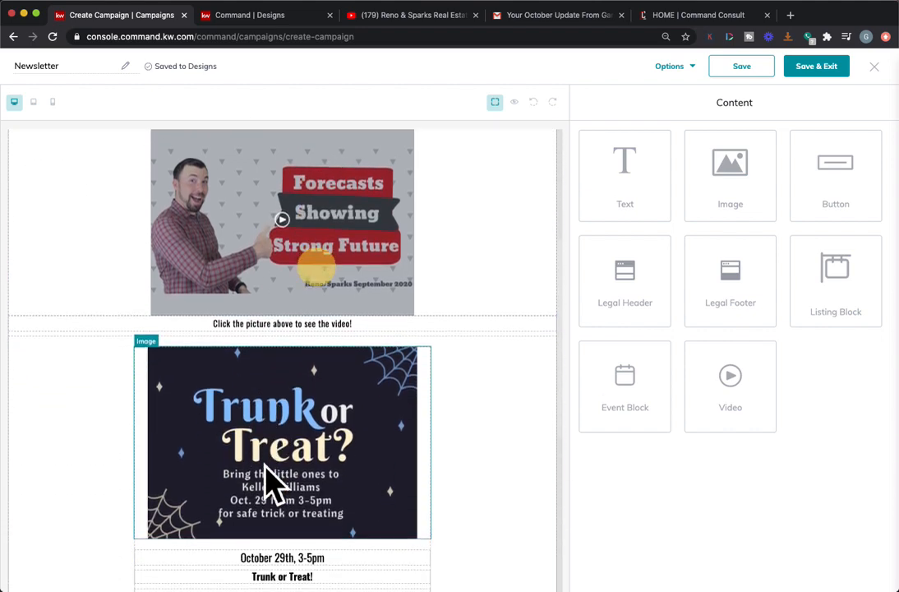
pyautogui.scroll(-3, 237, 512)
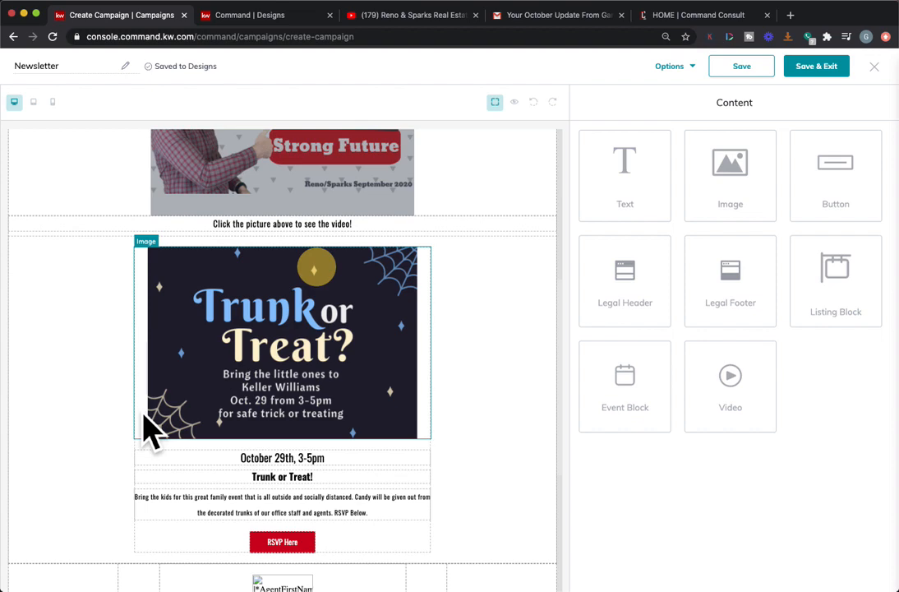
pyautogui.scroll(-4, 221, 368)
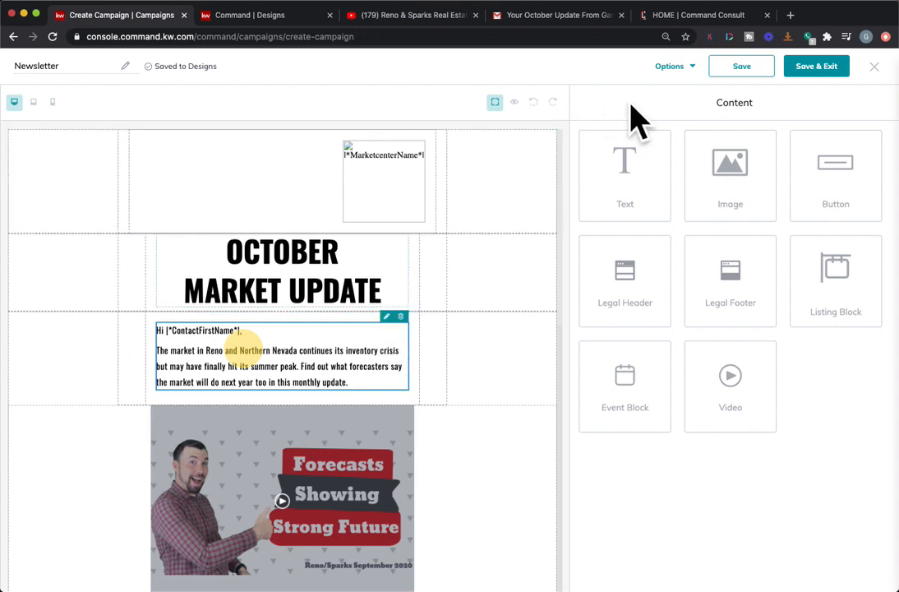
# Step: Save the Newsletter design, exit to the campaign setup and look over the email preview
pyautogui.click(741, 66)
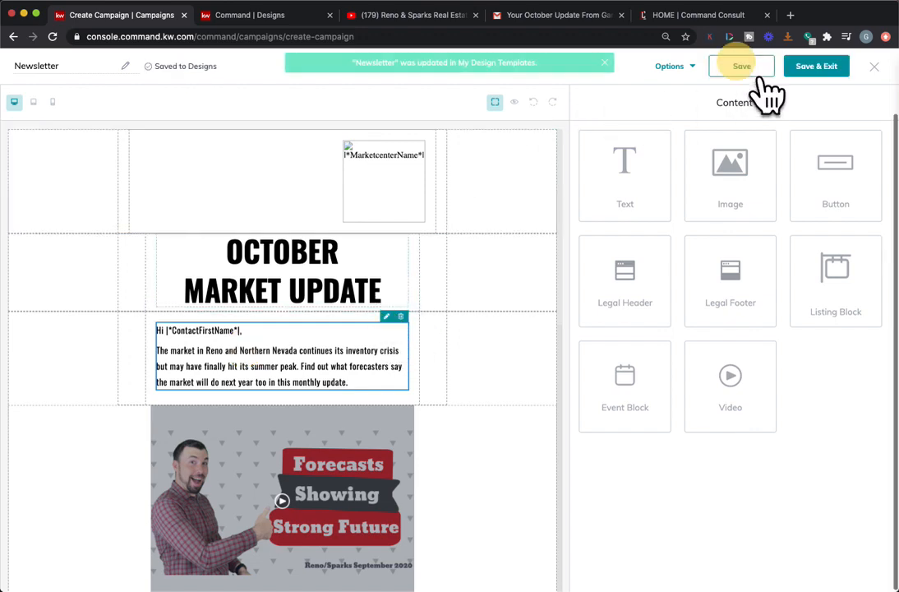
pyautogui.click(816, 65)
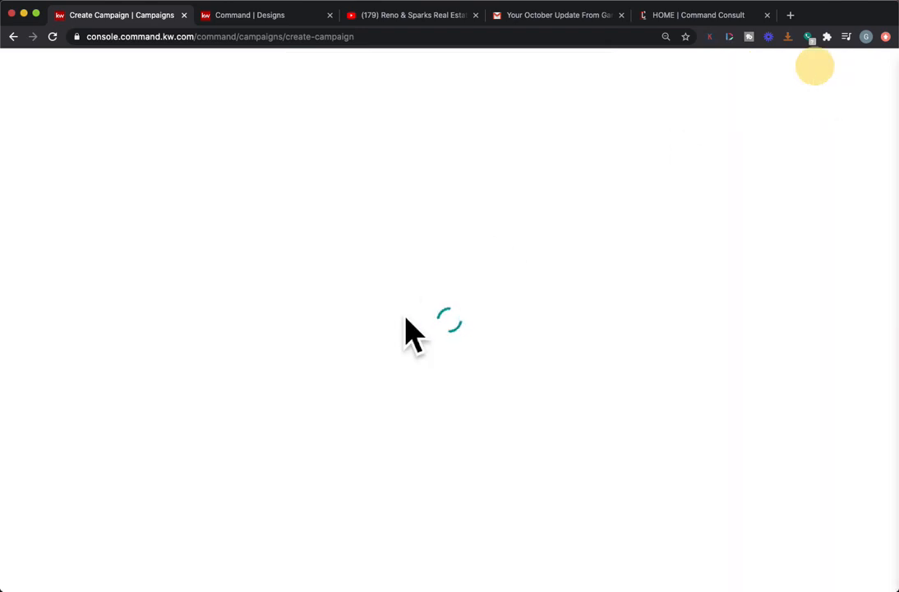
pyautogui.scroll(-3, 699, 353)
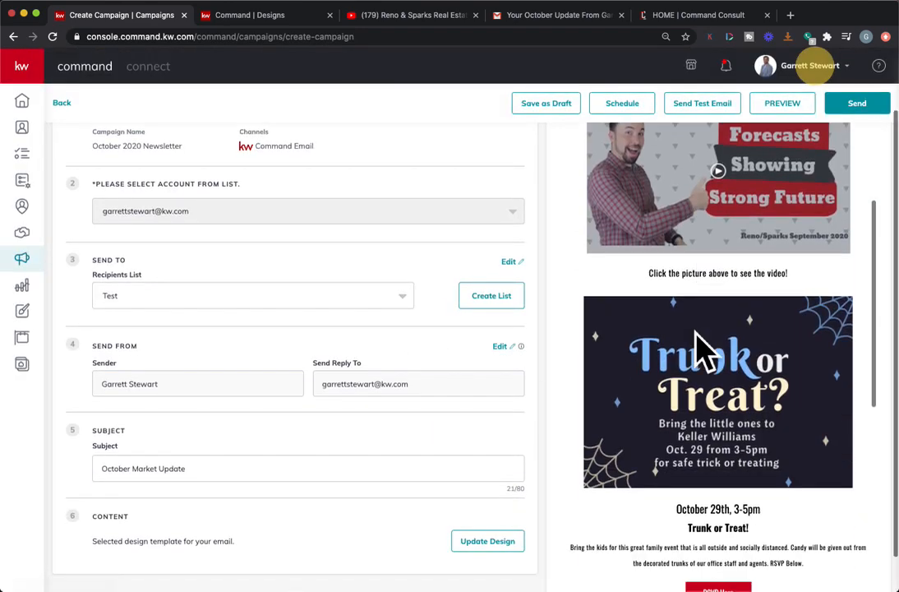
pyautogui.scroll(-6, 698, 349)
pyautogui.scroll(4, 702, 351)
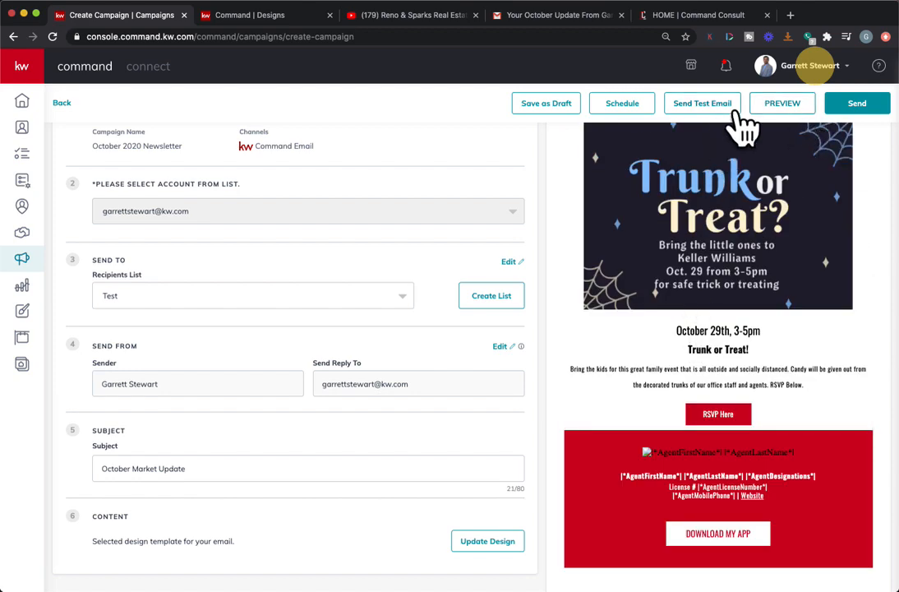
# Step: Review the final preview of the October 2020 Newsletter campaign and send it immediately to the Test list
pyautogui.click(872, 105)
pyautogui.scroll(-1, 506, 349)
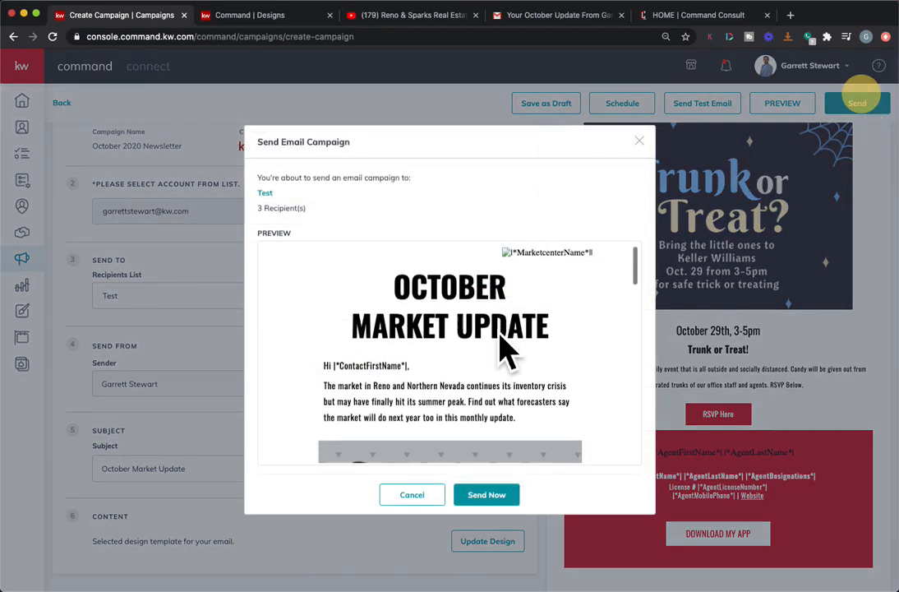
pyautogui.scroll(-15, 510, 353)
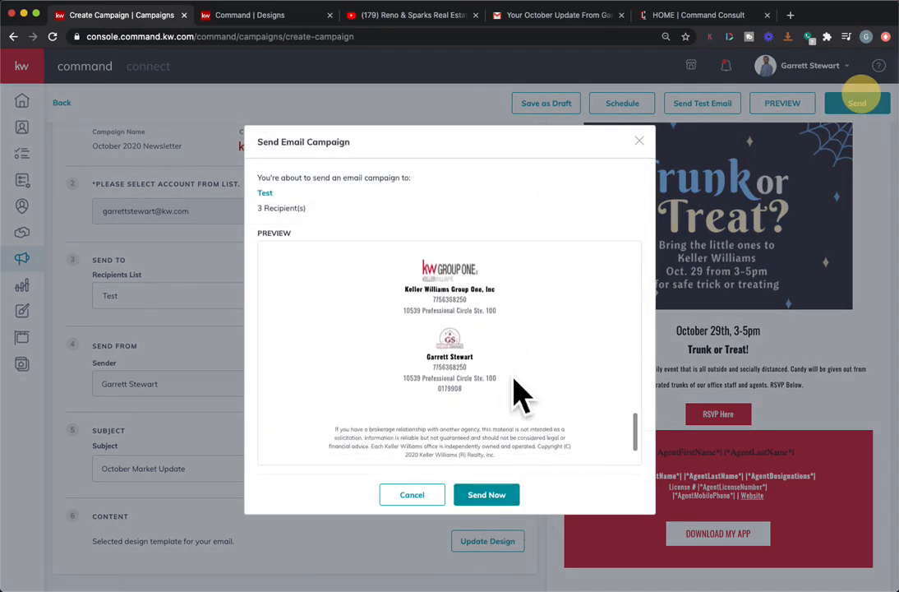
pyautogui.scroll(-3, 514, 362)
pyautogui.click(500, 494)
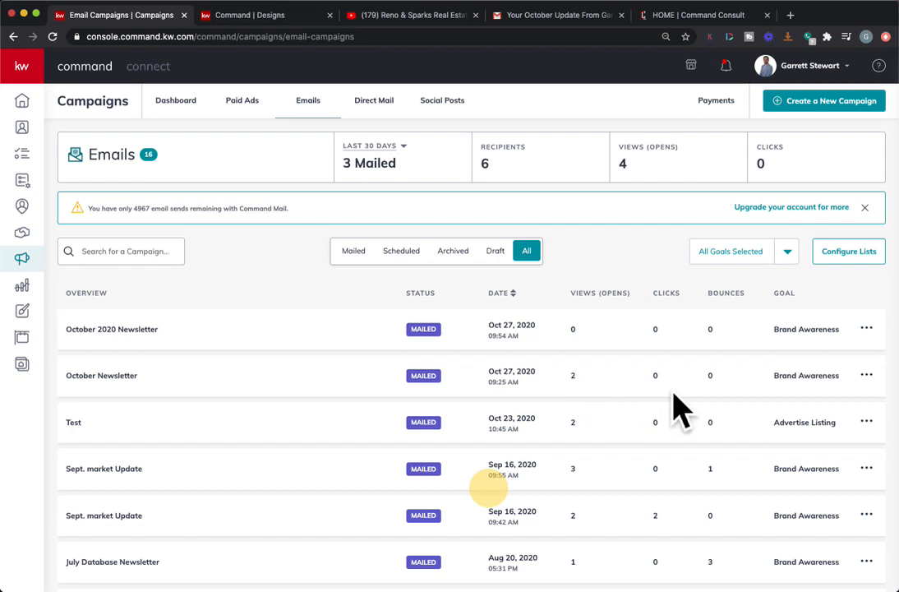
# Step: Check the opens and emails sent in the October Newsletter campaign's preview statistics, and close the preview
pyautogui.click(866, 375)
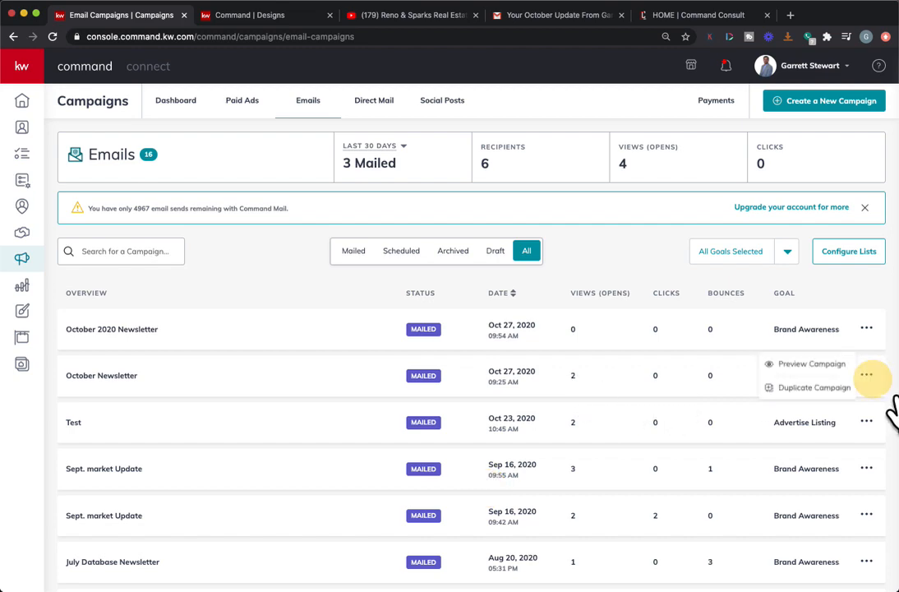
pyautogui.click(855, 365)
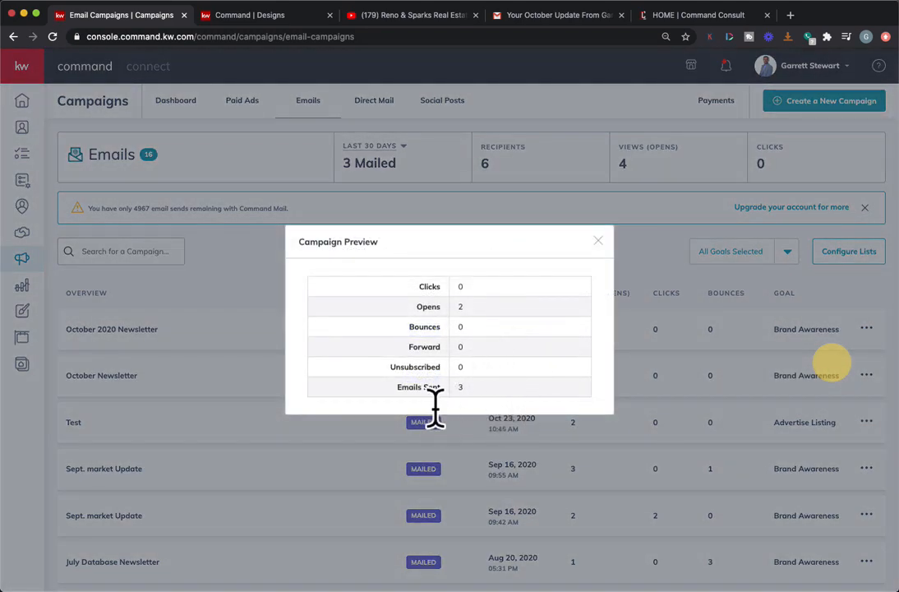
pyautogui.moveTo(421, 387); pyautogui.dragTo(486, 387)
pyautogui.moveTo(416, 307); pyautogui.dragTo(475, 307)
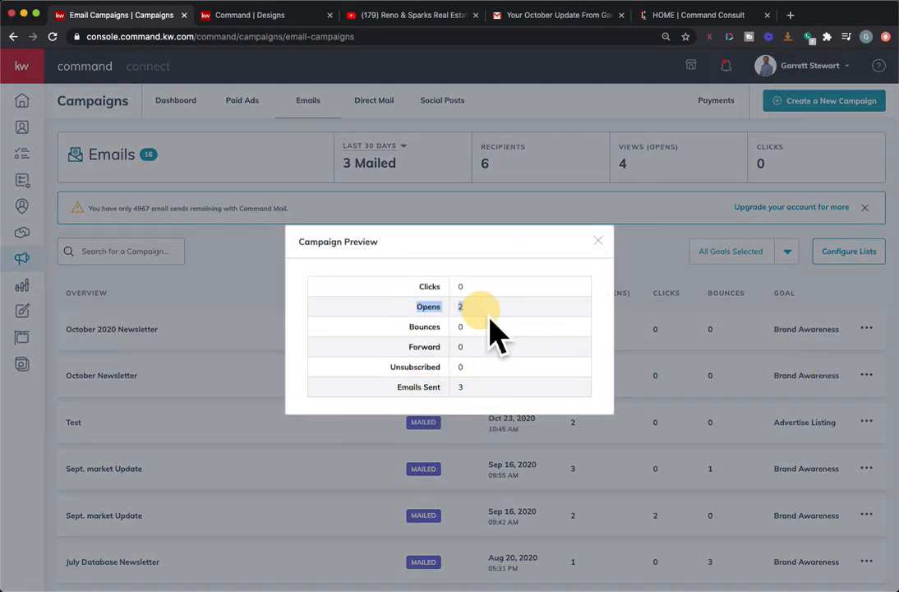
pyautogui.click(598, 241)
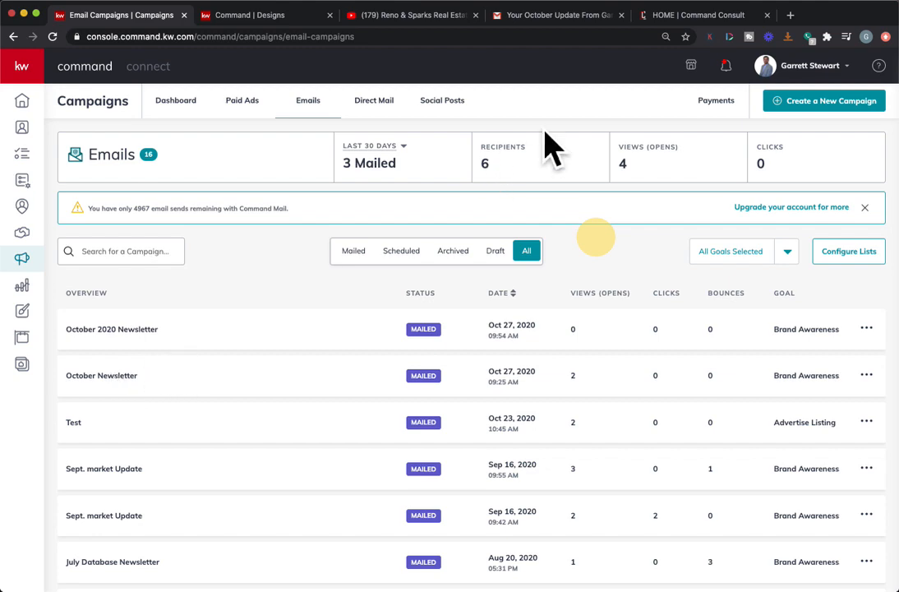
# Step: Show the Command Consult home page, and open the KW Answers site (answers.kw.com) in a new browser tab
pyautogui.click(667, 17)
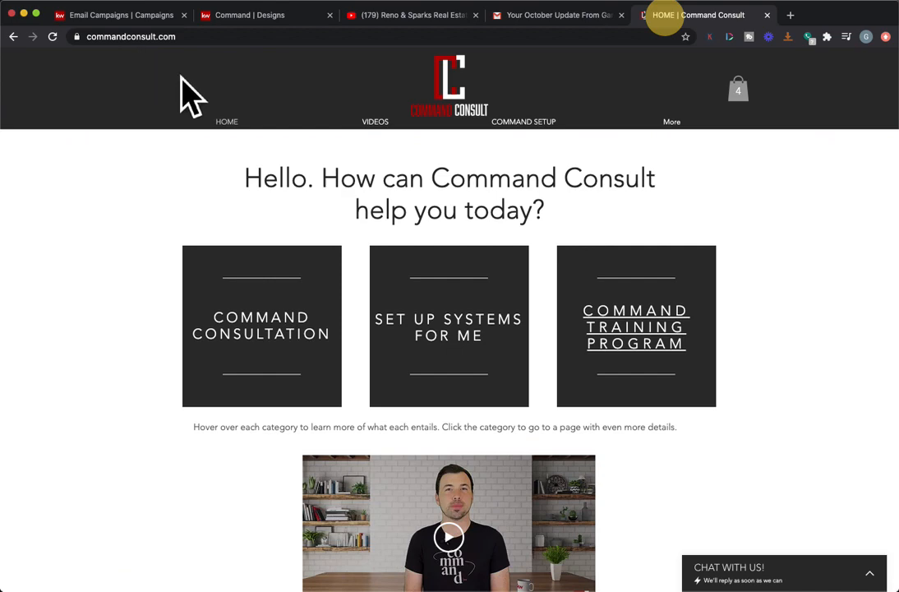
pyautogui.click(790, 14)
pyautogui.write('ans')
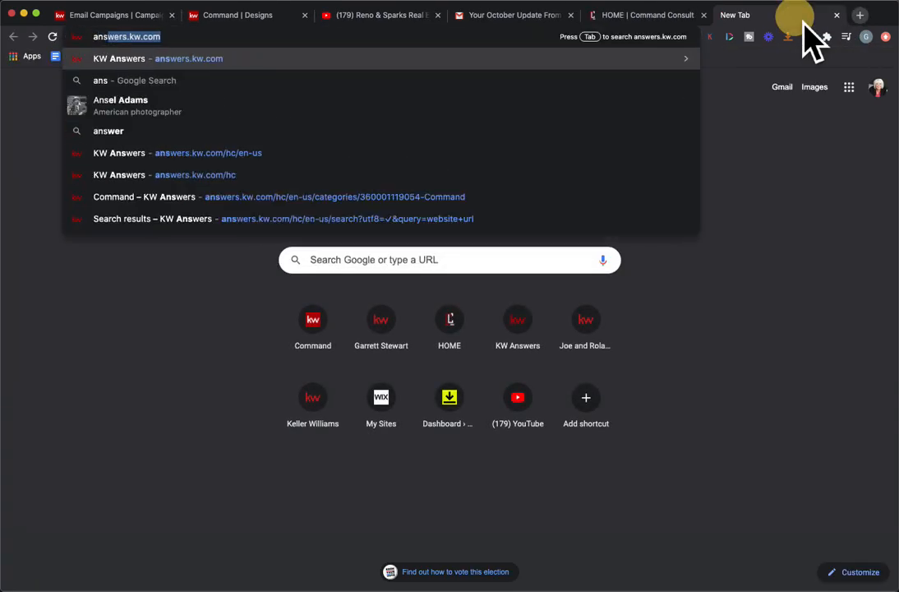
pyautogui.press('Return')
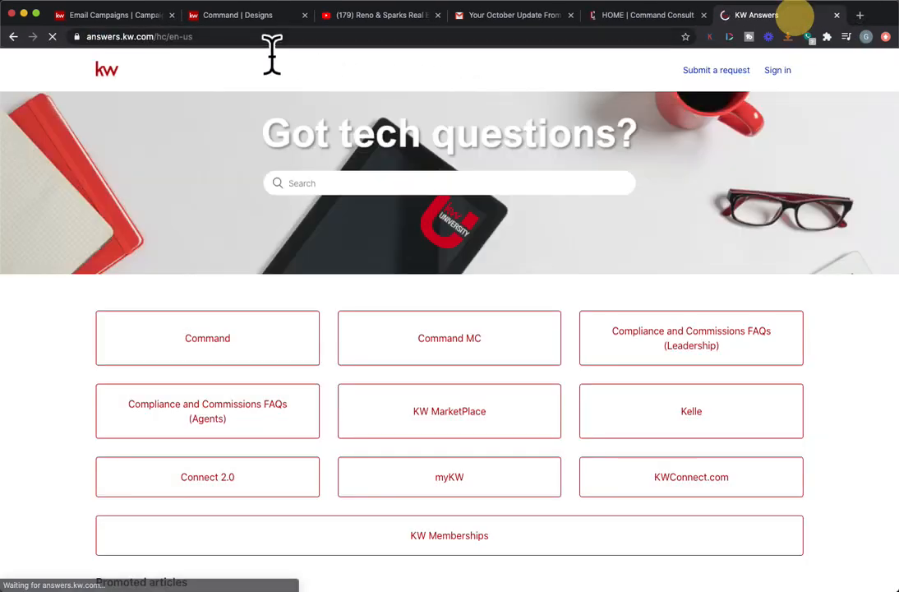